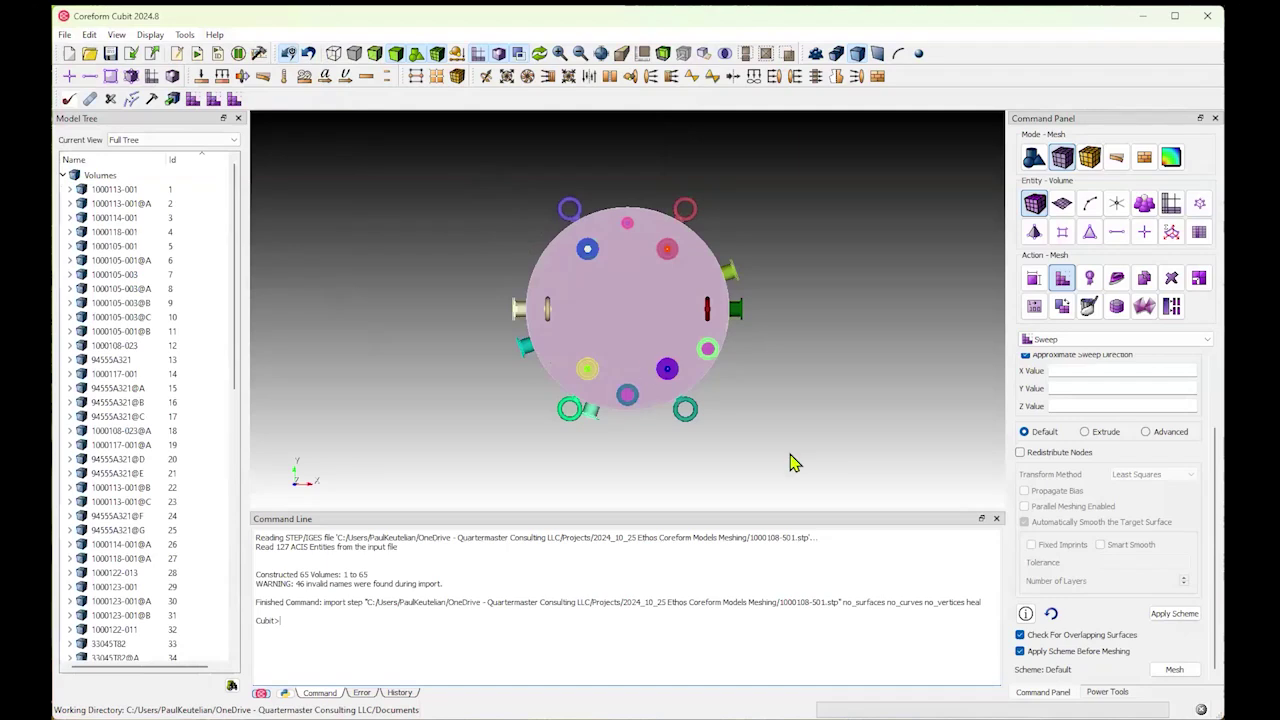
Step: Inspect the imported tank assembly and sort the model tree's volumes by name
left_click_drag(706, 443, 680, 222)
left_click(722, 284)
left_click_drag(633, 156, 645, 165)
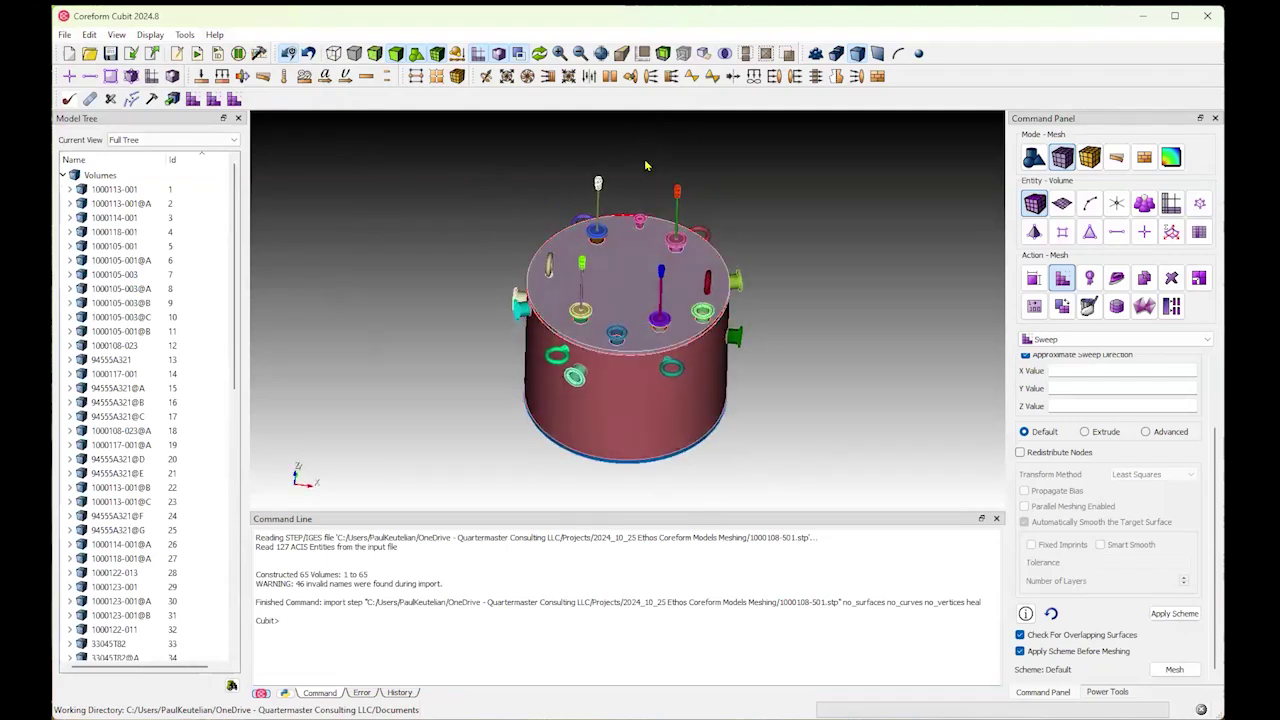
left_click_drag(680, 250, 590, 300)
left_click(620, 330)
scroll(172, 400, "down", 10)
scroll(185, 470, "up", 10)
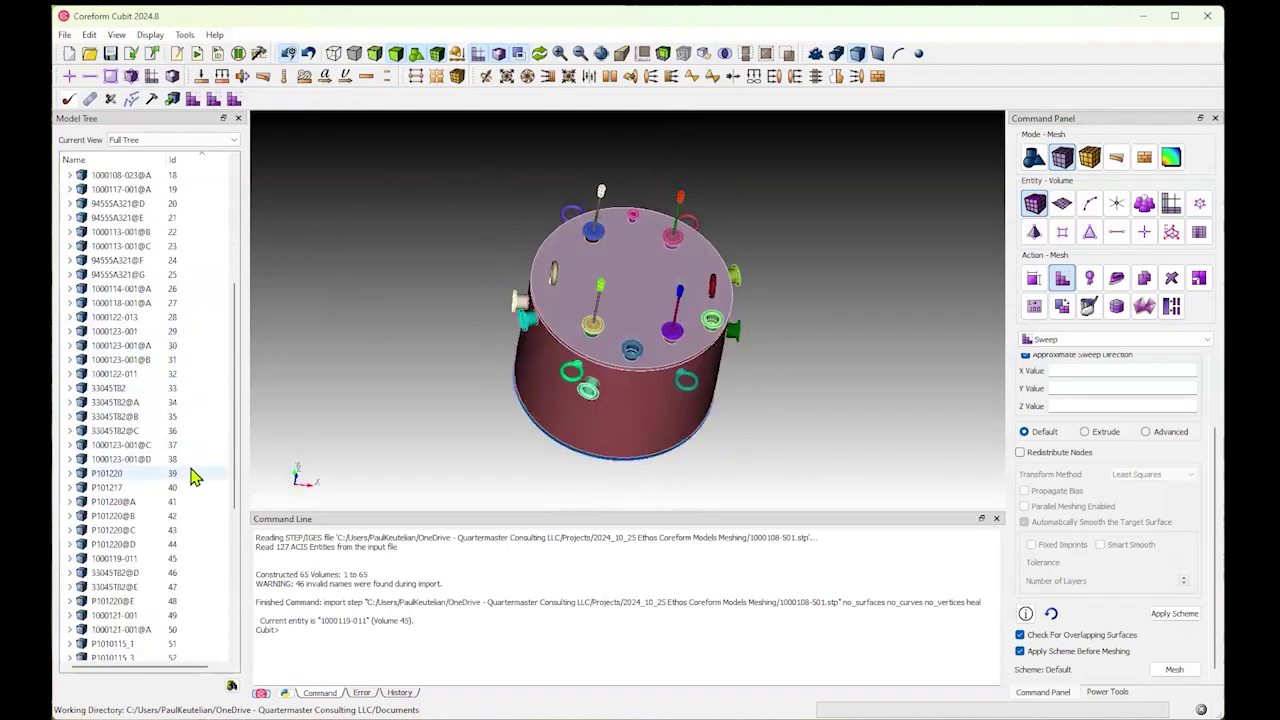
left_click(130, 160)
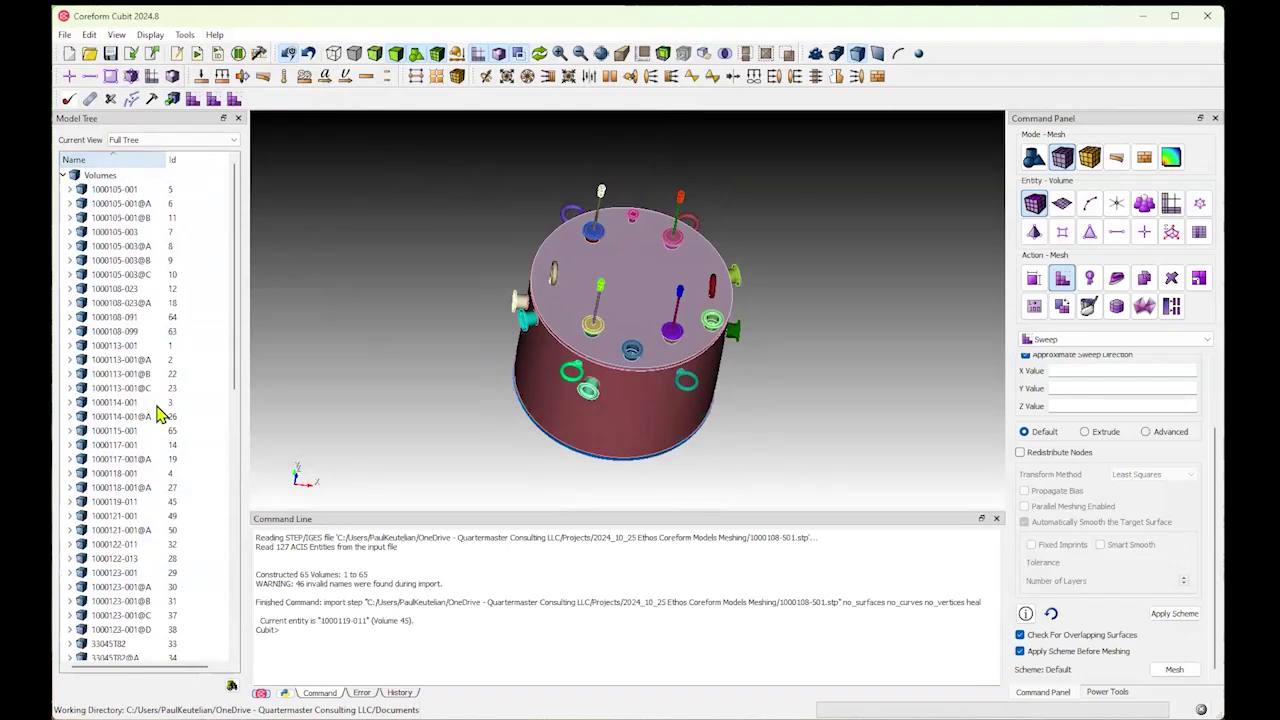
scroll(170, 400, "down", 8)
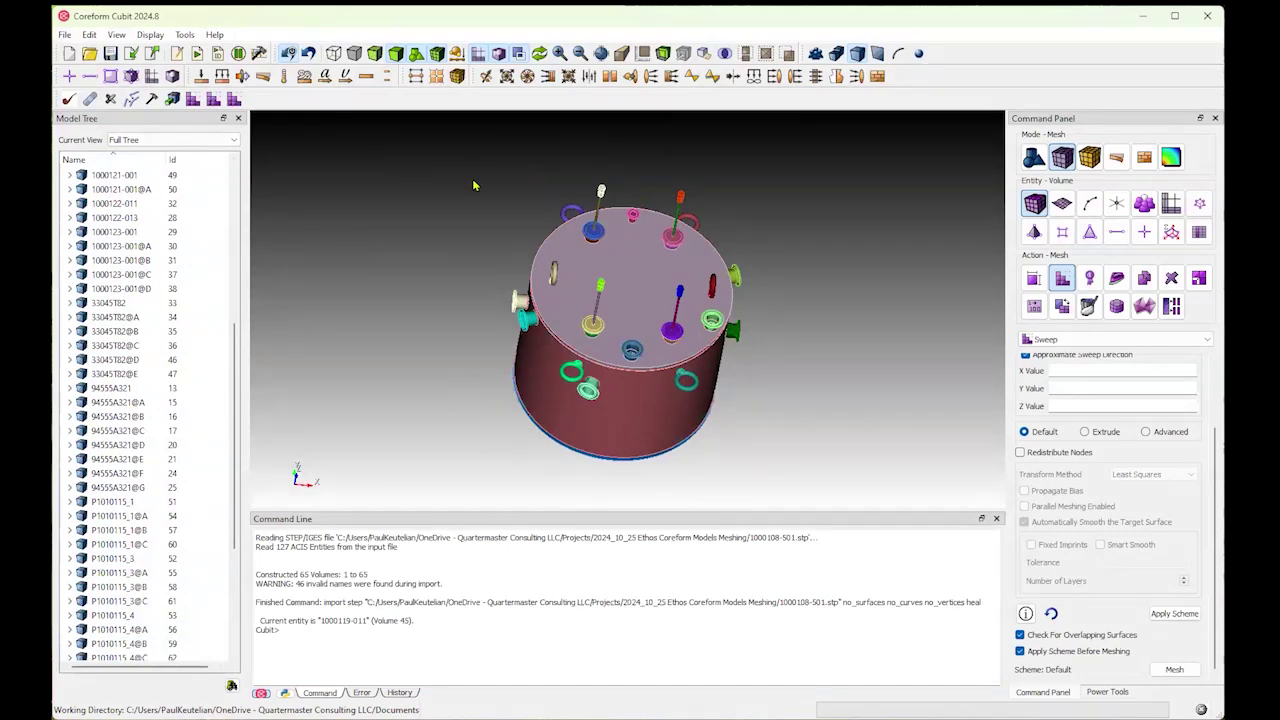
Step: Box-select the outer tank with its lid, nozzles, rings and other fittings, and delete all these volumes
left_click_drag(443, 160, 798, 506)
right_click(655, 375)
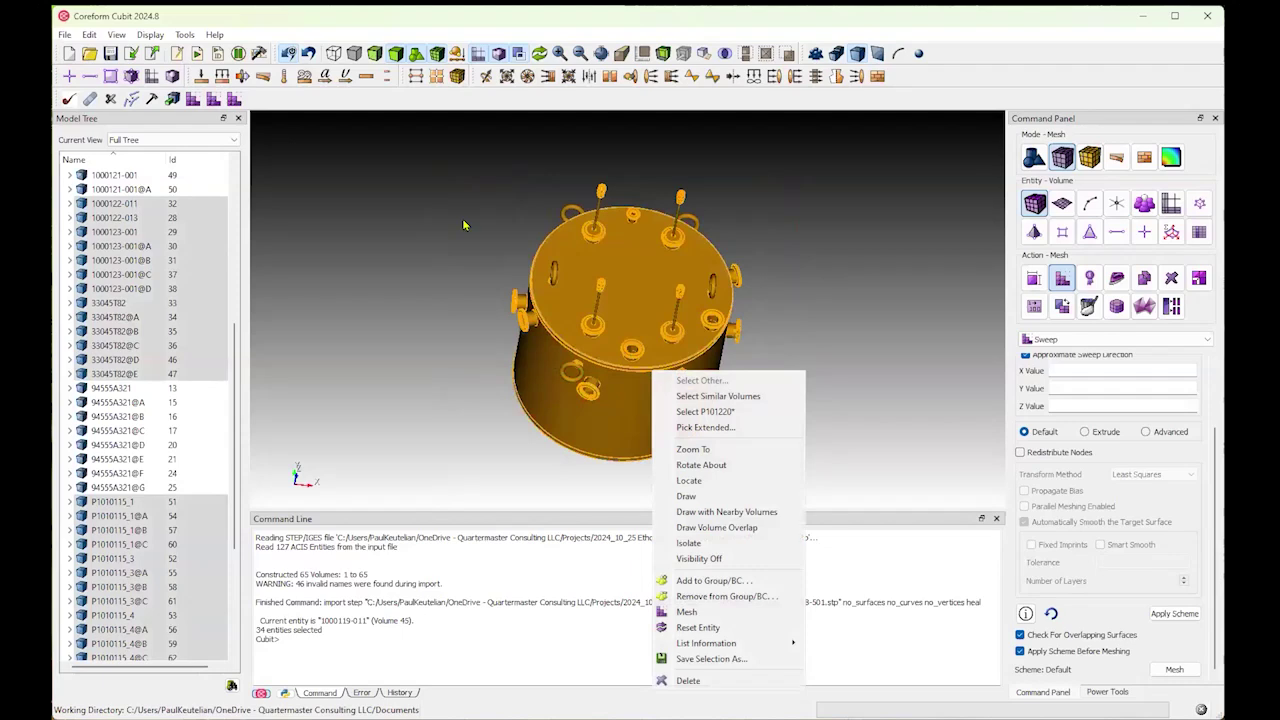
left_click_drag(460, 158, 831, 563)
right_click(624, 393)
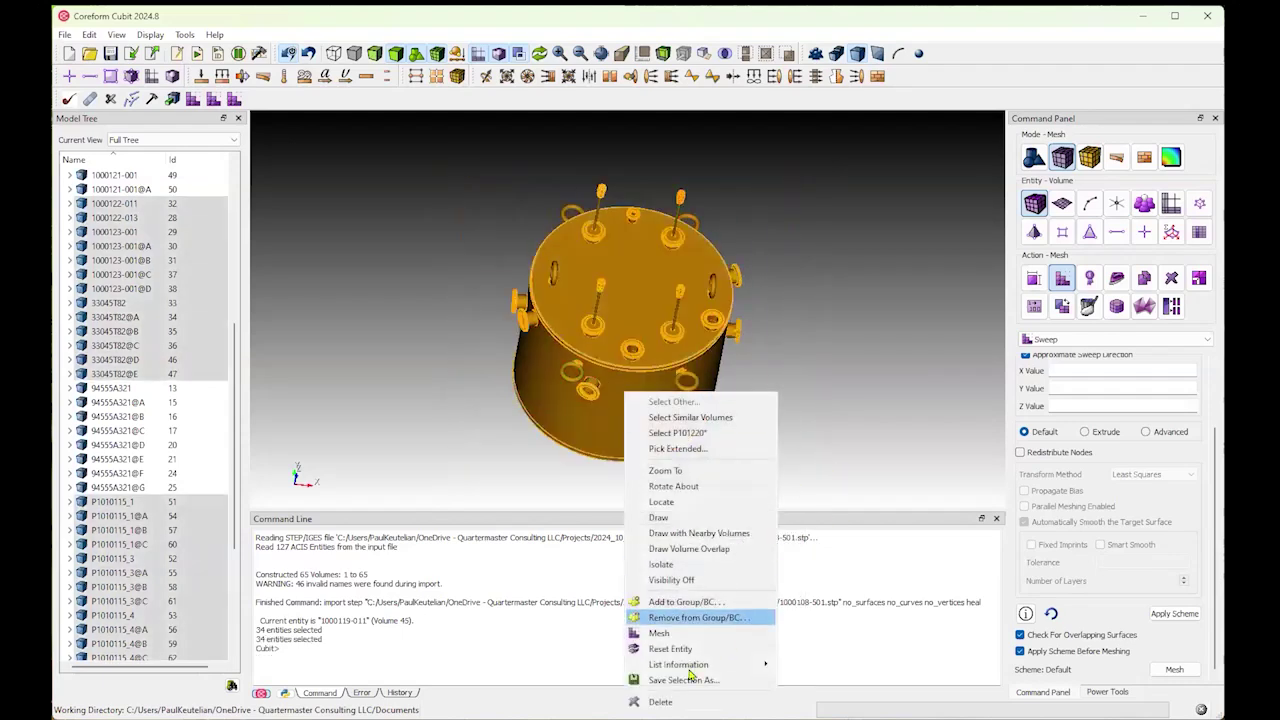
left_click(665, 701)
middle_click_drag(640, 320, 601, 256)
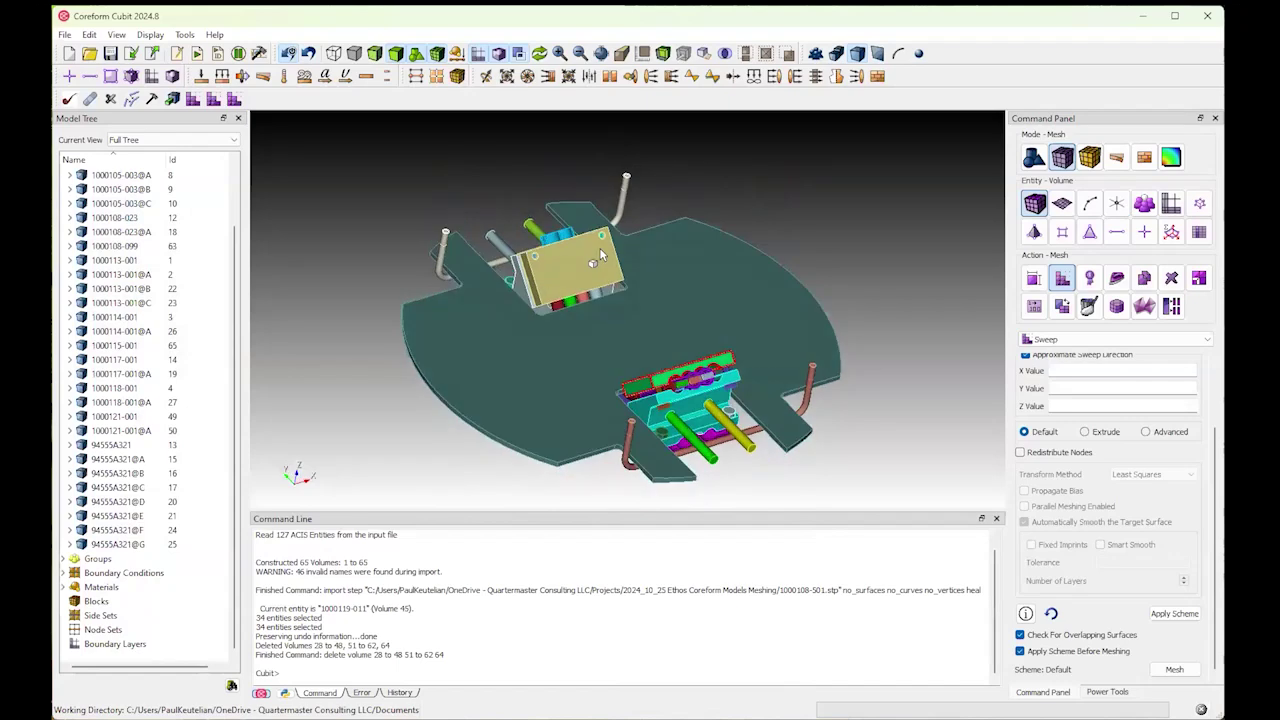
left_click(515, 342)
right_click(515, 342)
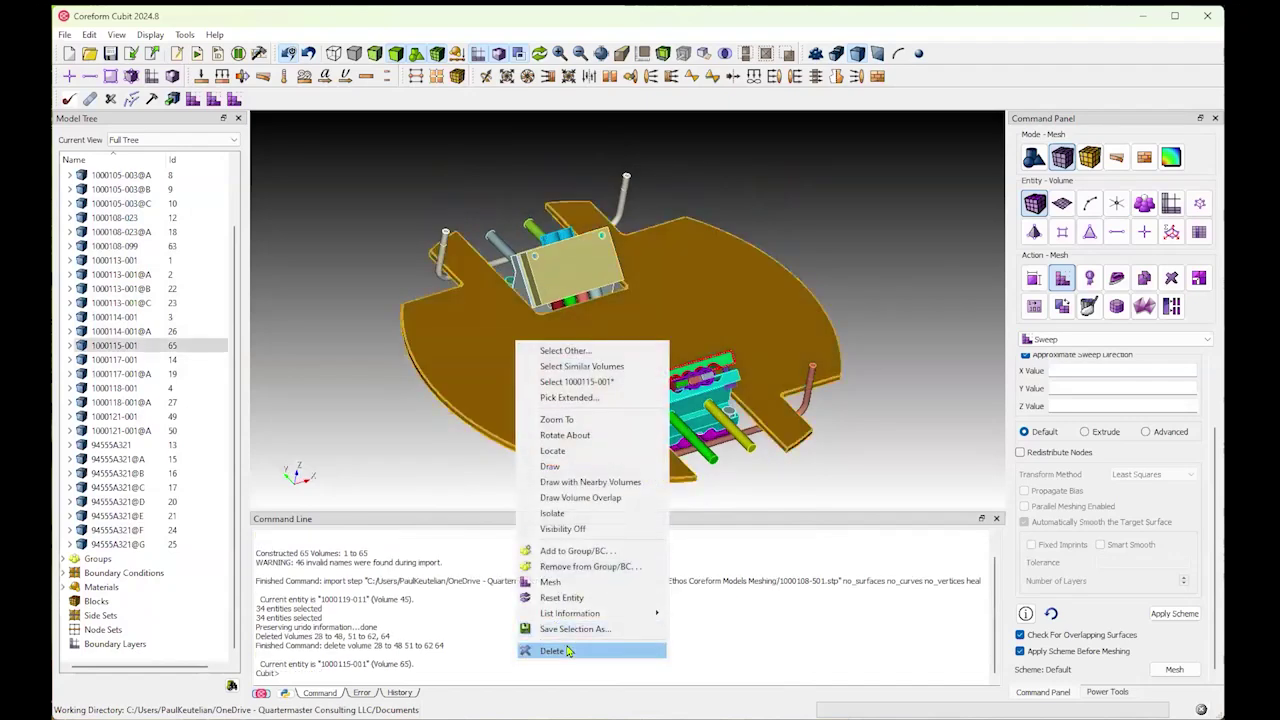
left_click(449, 272)
left_click(493, 243, "ctrl")
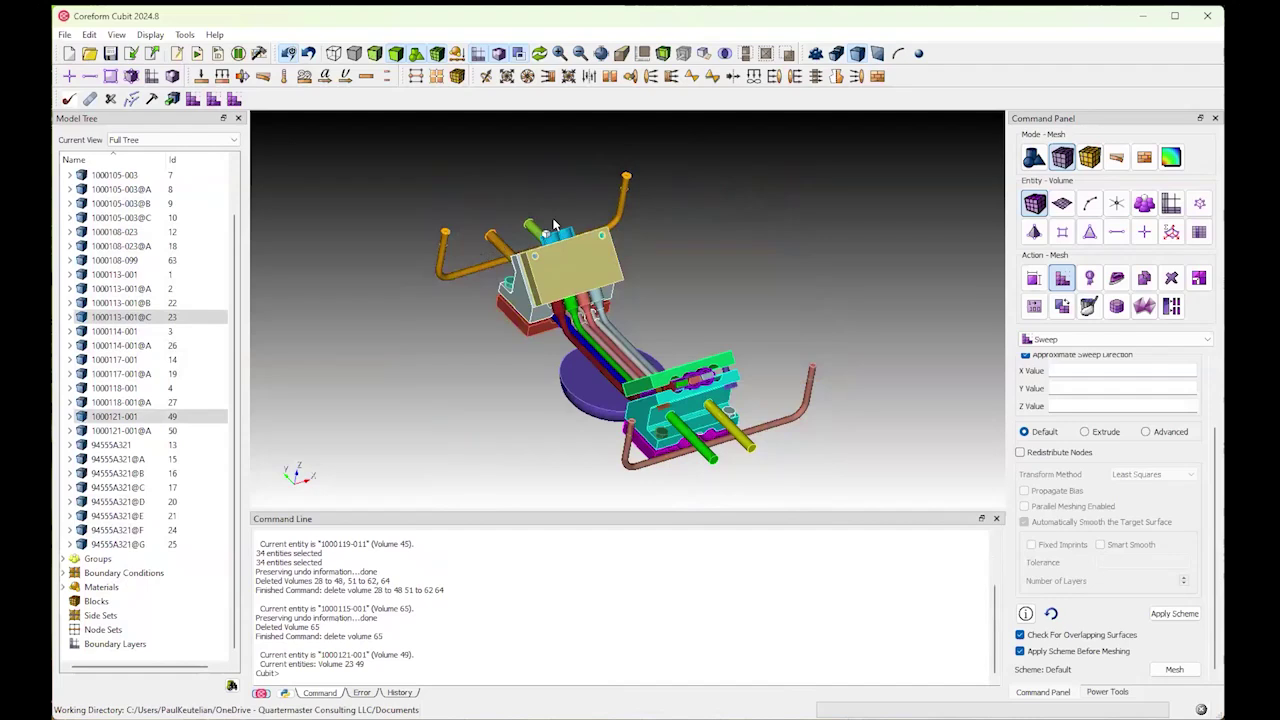
right_click(500, 244)
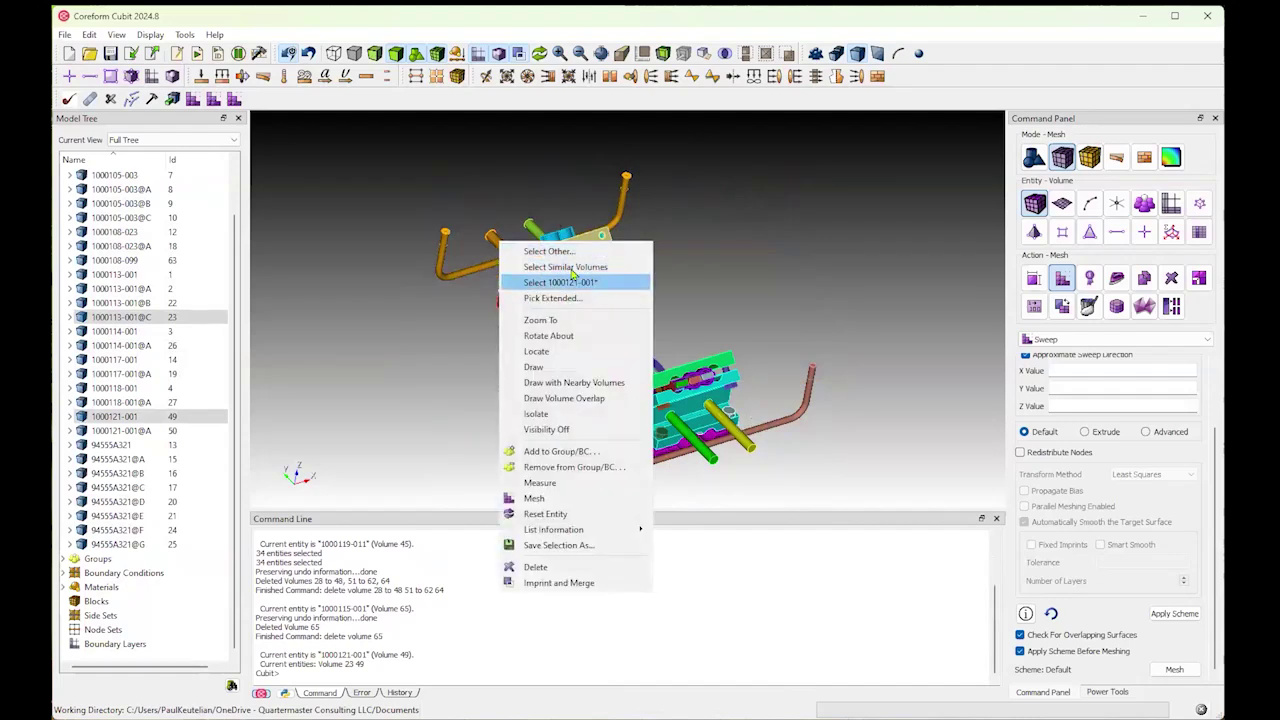
key("Return")
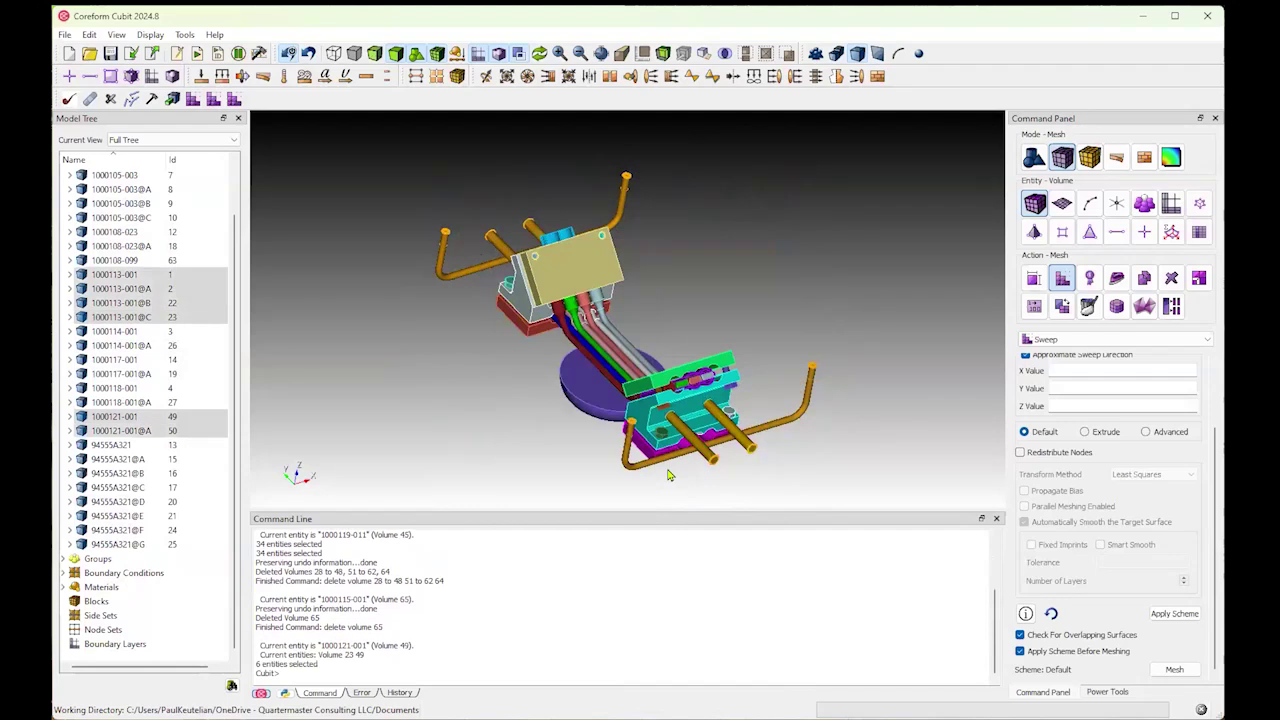
right_click(702, 452)
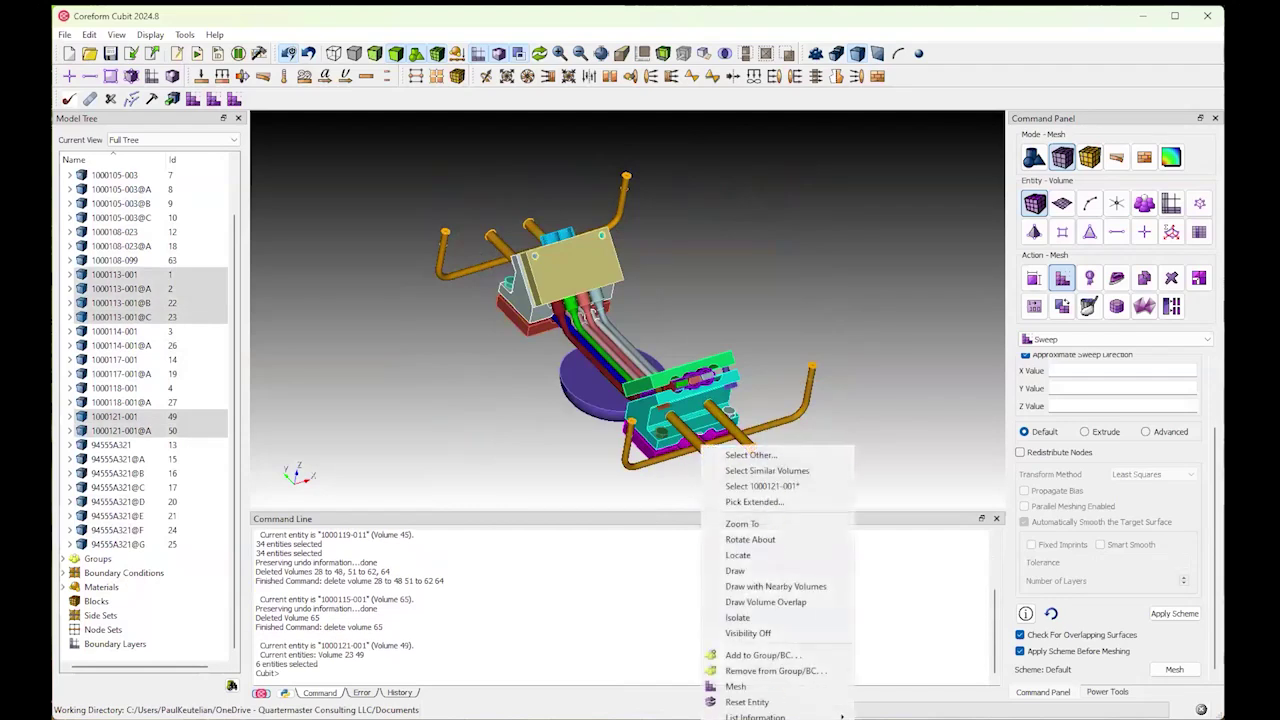
key("Up")
key("Return")
right_click(630, 410)
key("Up")
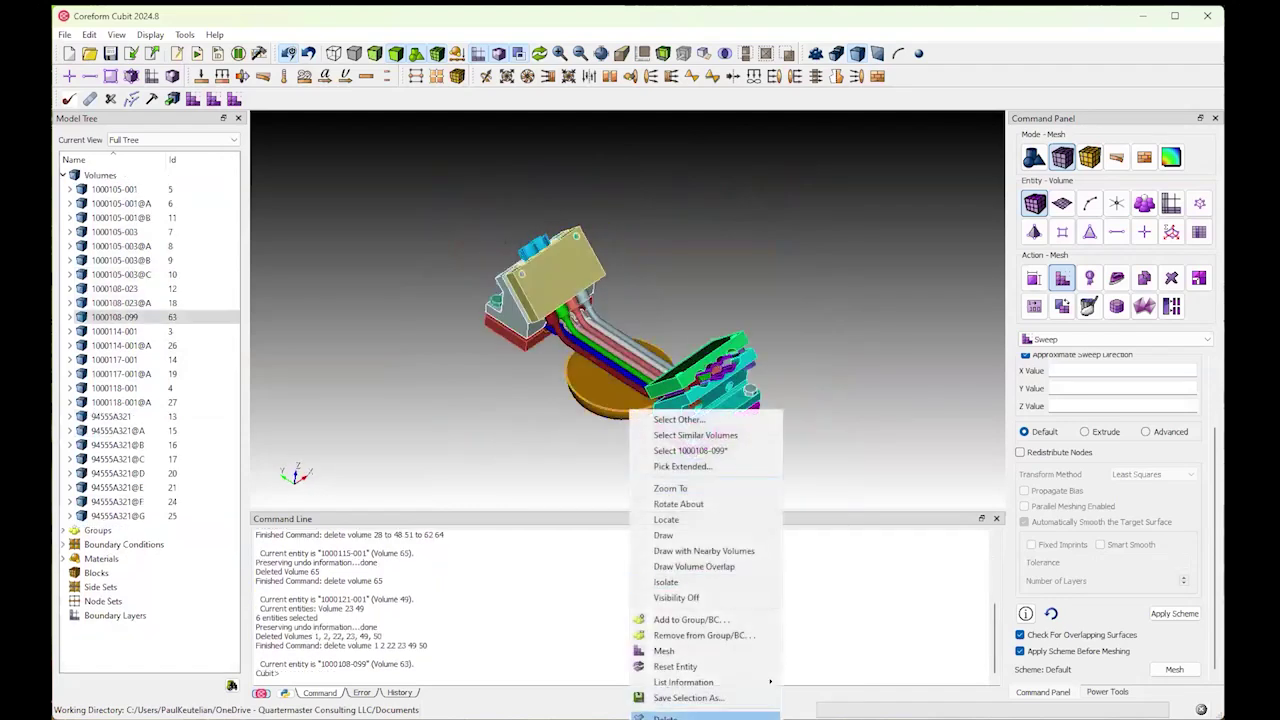
key("Return")
Step: Select the cover plate, bracket, base block and bolt of one clamp, extend the selection to all similar volumes, and delete them
left_click_drag(566, 440, 684, 182)
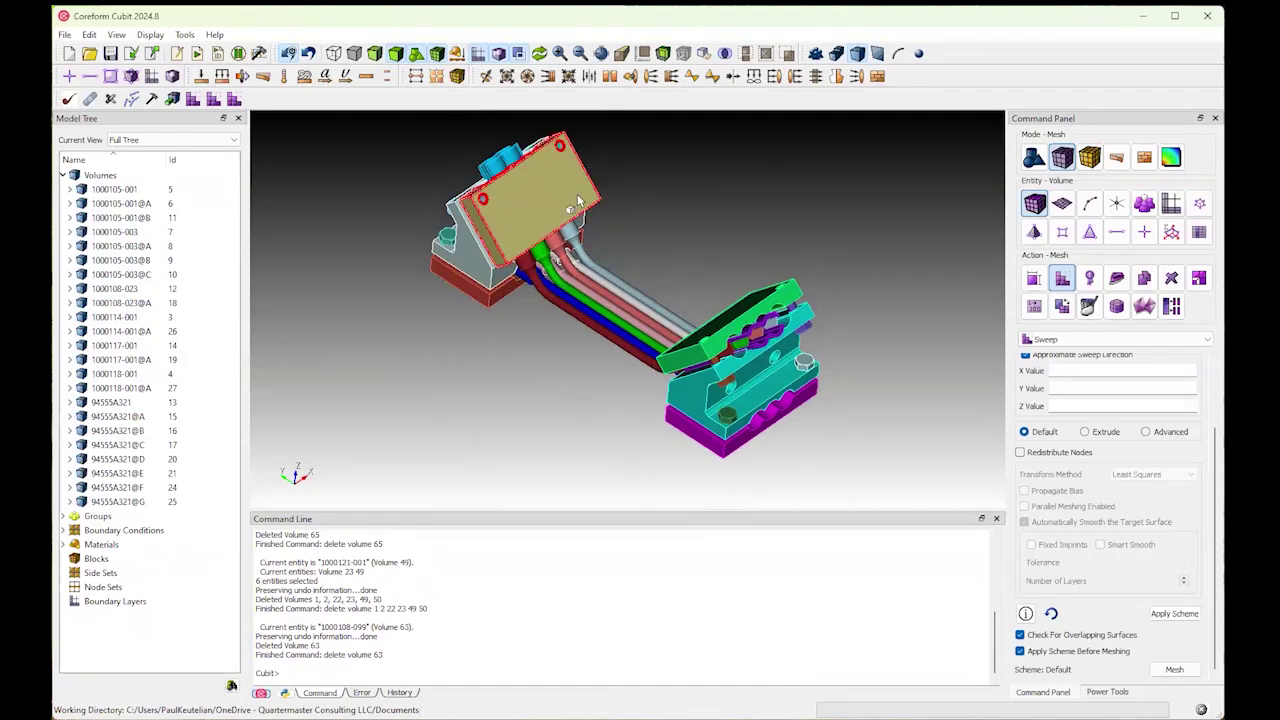
left_click_drag(586, 366, 535, 261)
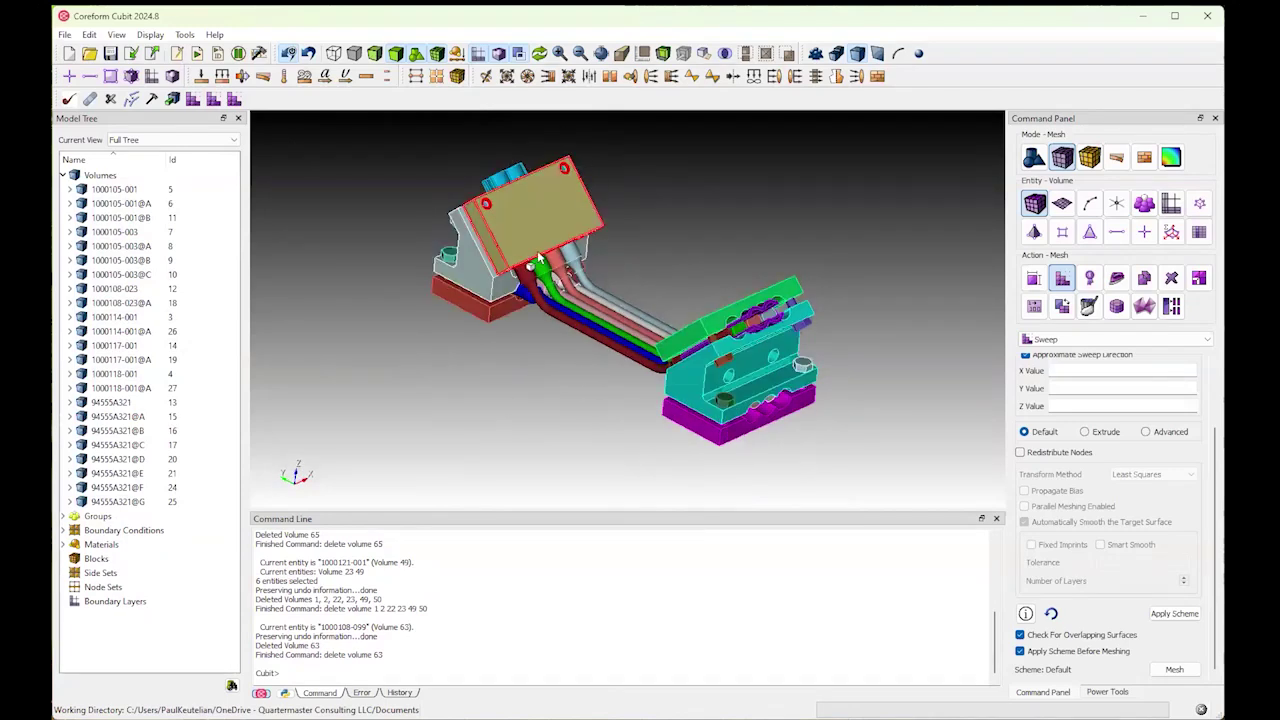
left_click(499, 272)
left_click(488, 268)
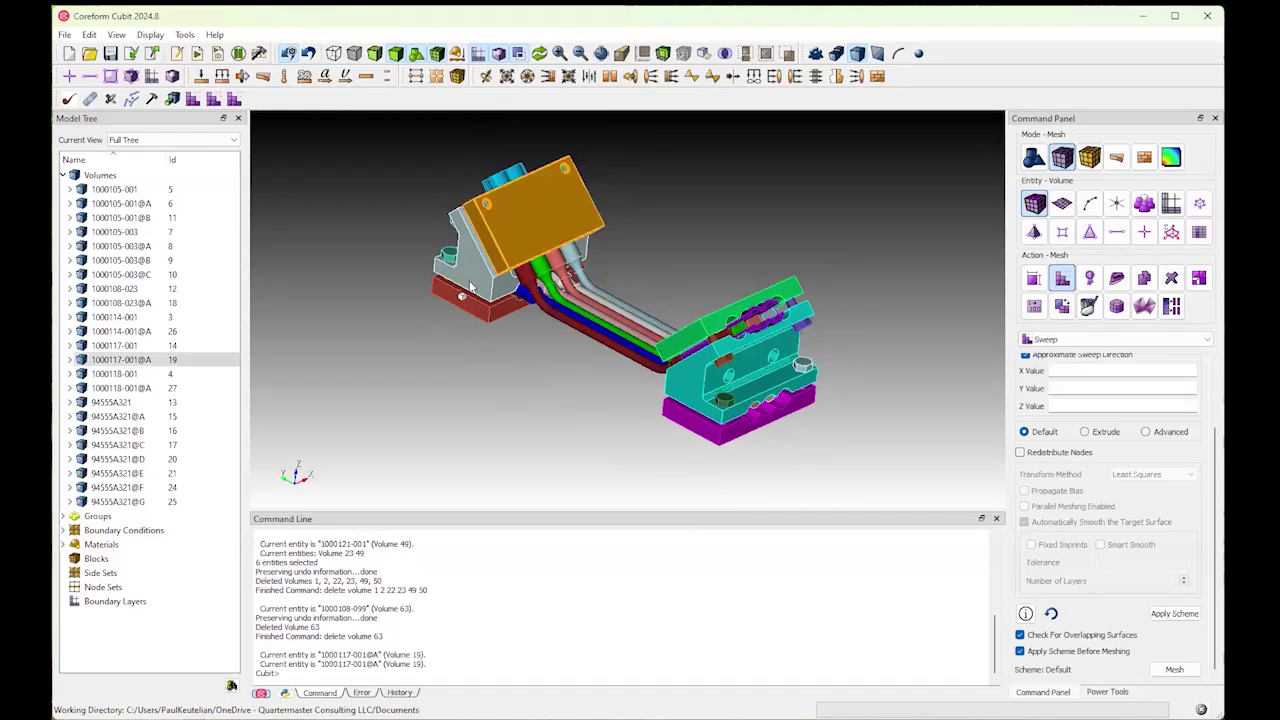
left_click(463, 306, "ctrl")
left_click(442, 298, "ctrl")
left_click(449, 264, "ctrl")
right_click(450, 258)
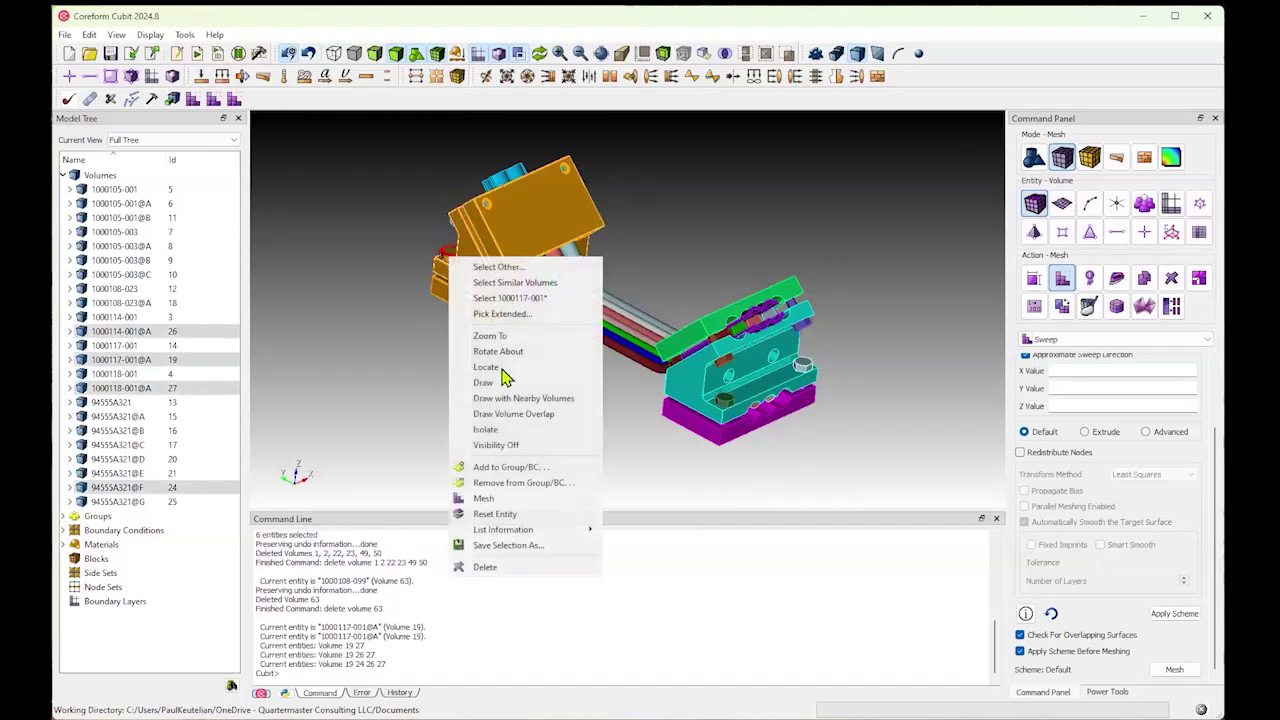
left_click(503, 285)
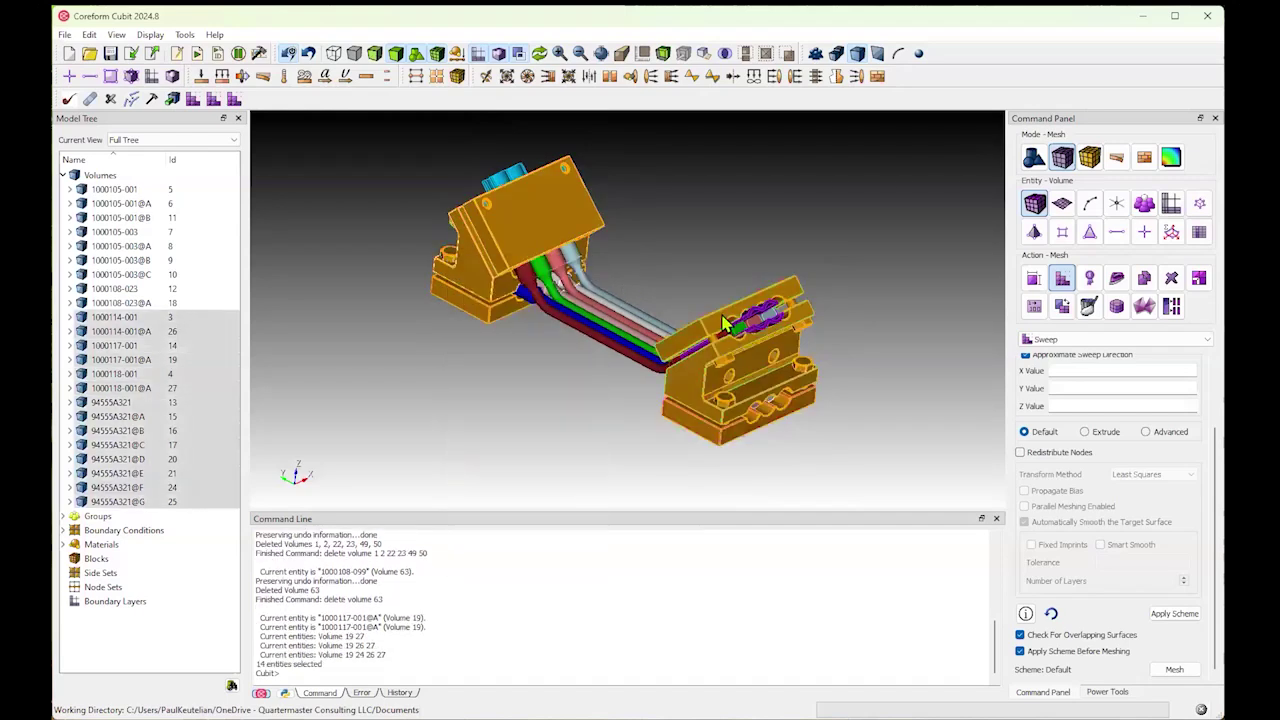
right_click(483, 238)
left_click(534, 549)
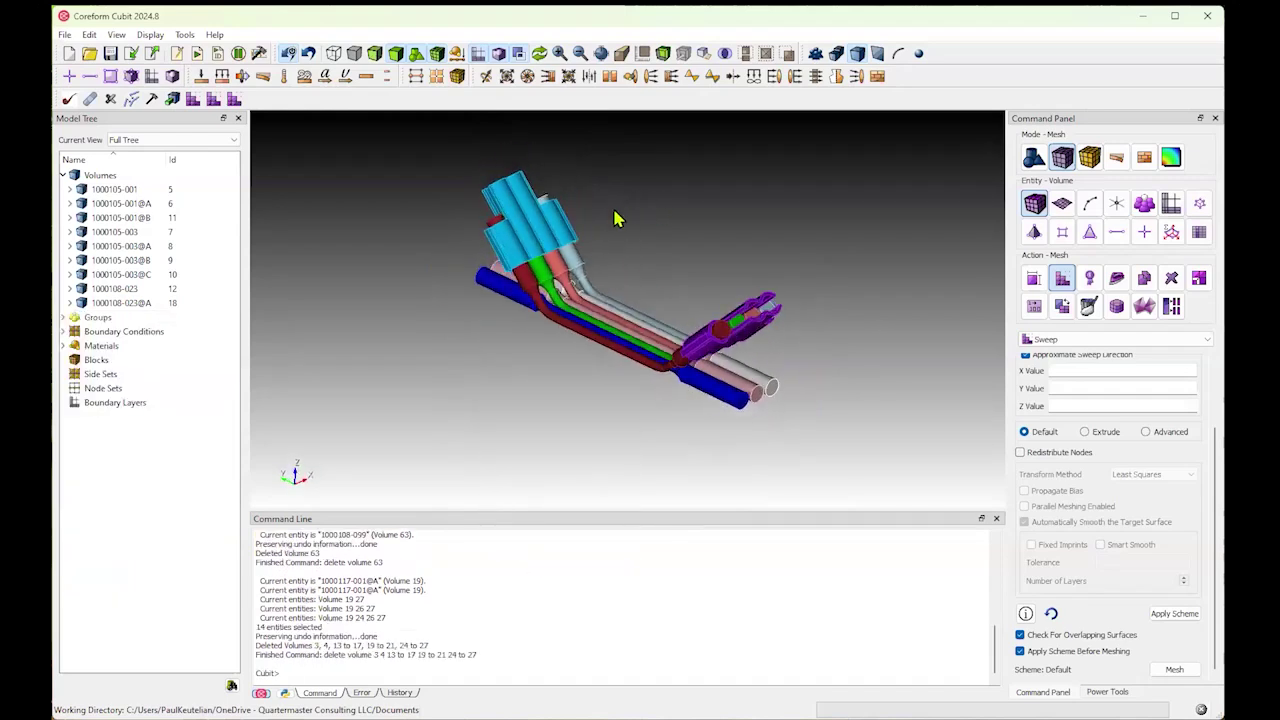
scroll(620, 300, "up", 3)
scroll(594, 251, "down", 2)
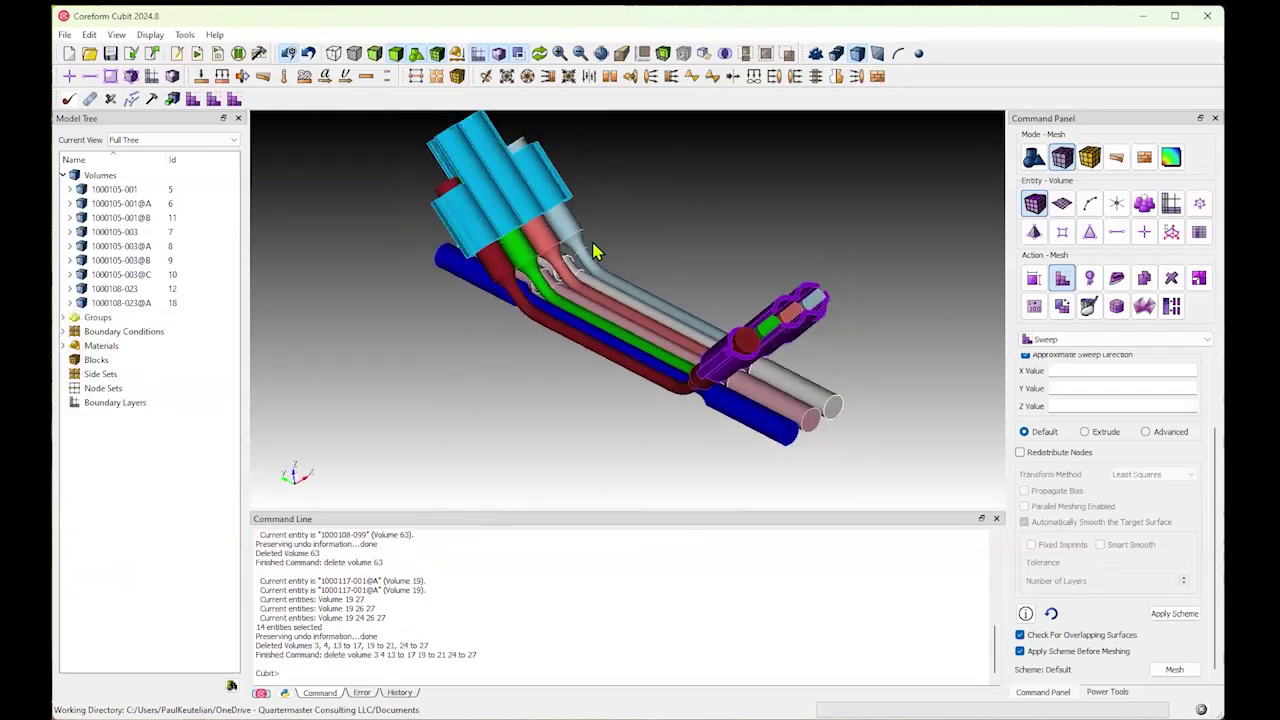
left_click(530, 185)
left_click(728, 372)
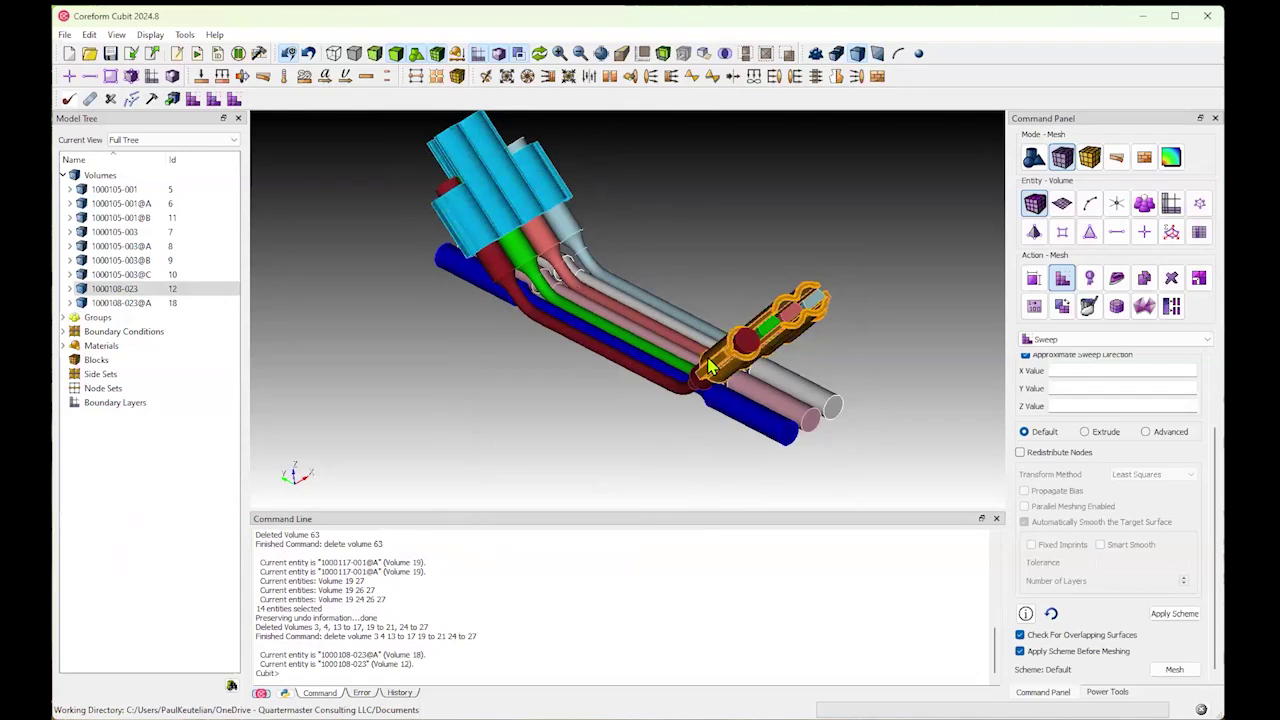
right_click(730, 368)
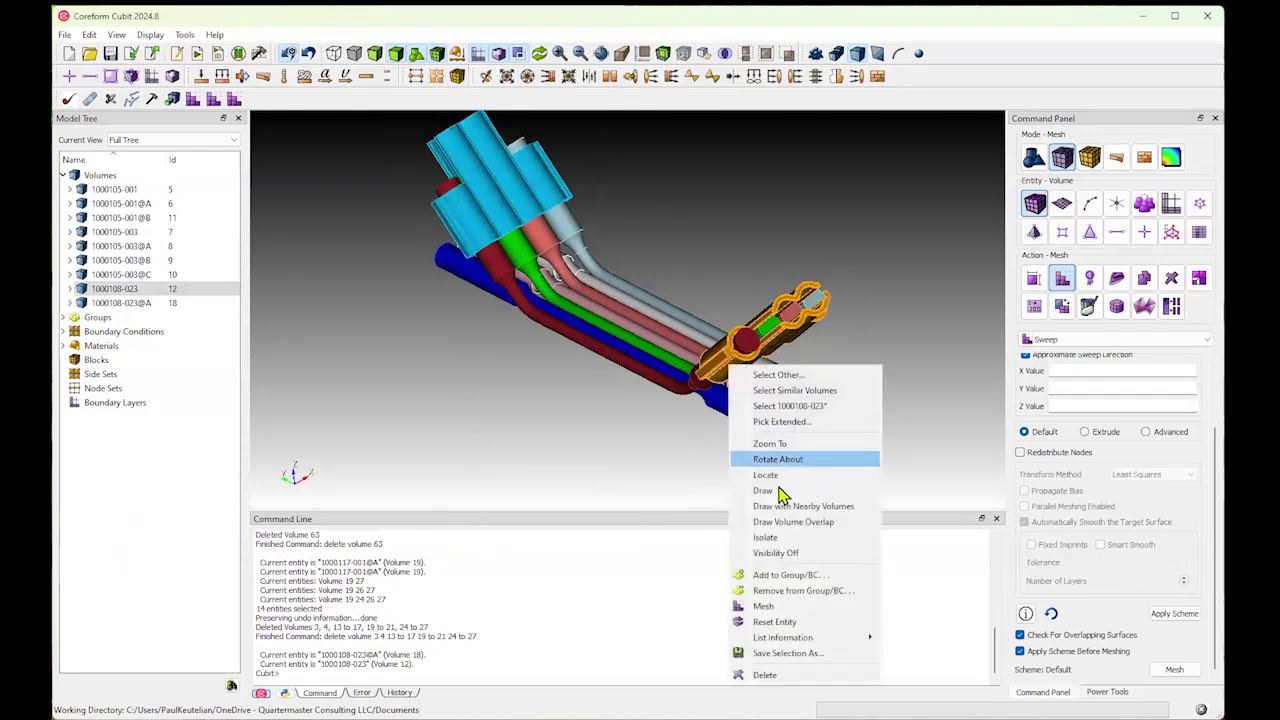
left_click(770, 538)
Step: Examine the isolated corrugated sleeve from several angles, including its stepped ends, wall profile and junctions between the curved channels
middle_click_drag(634, 349, 543, 453)
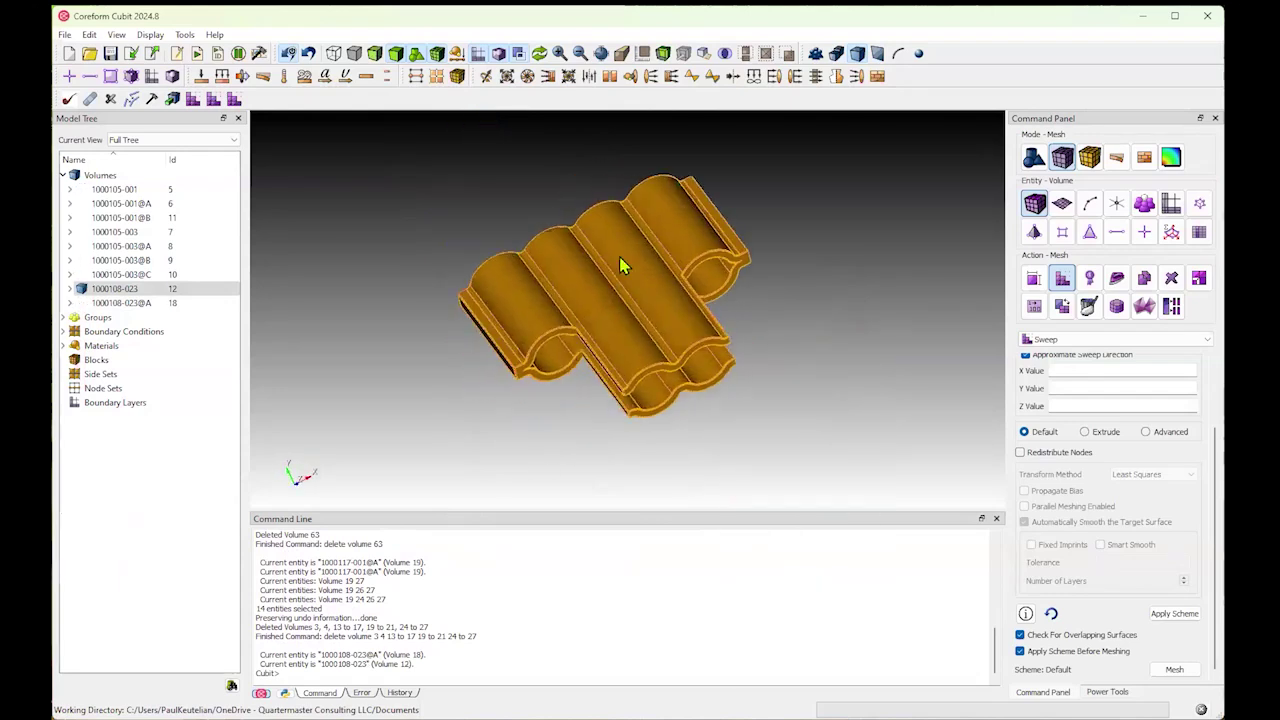
left_click(566, 163)
middle_click_drag(480, 134, 500, 192)
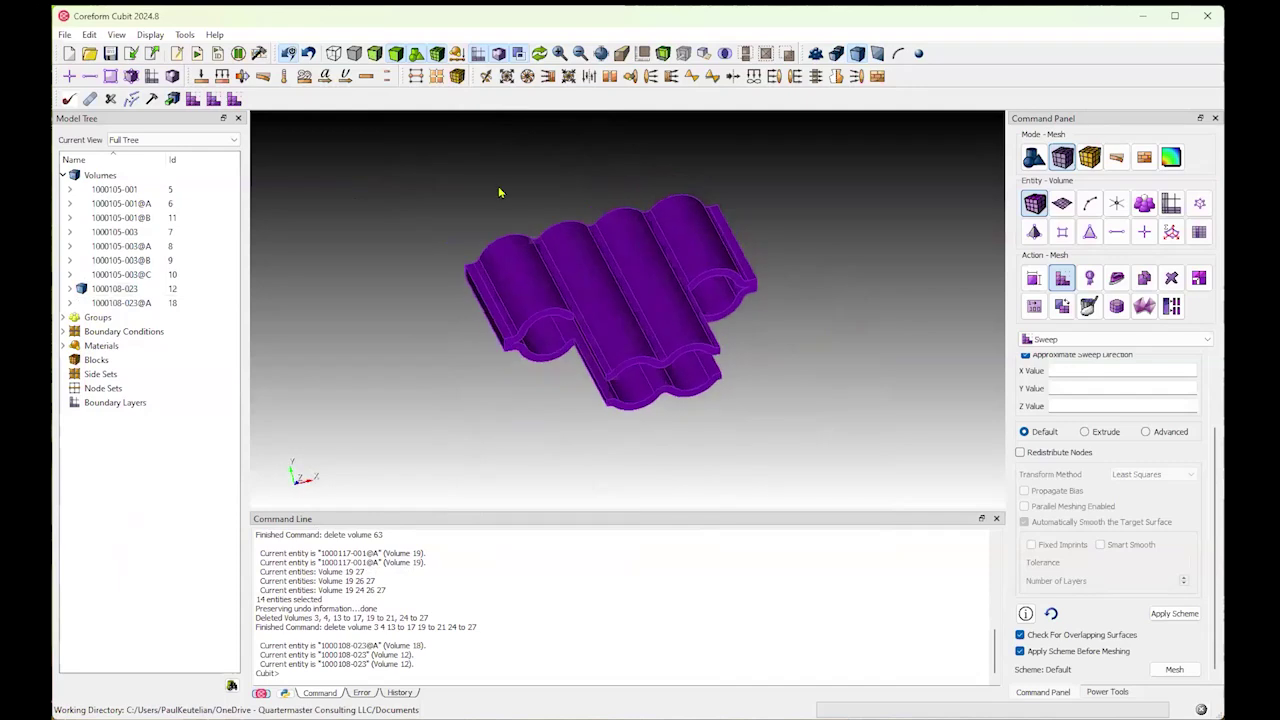
middle_click_drag(655, 493, 677, 363)
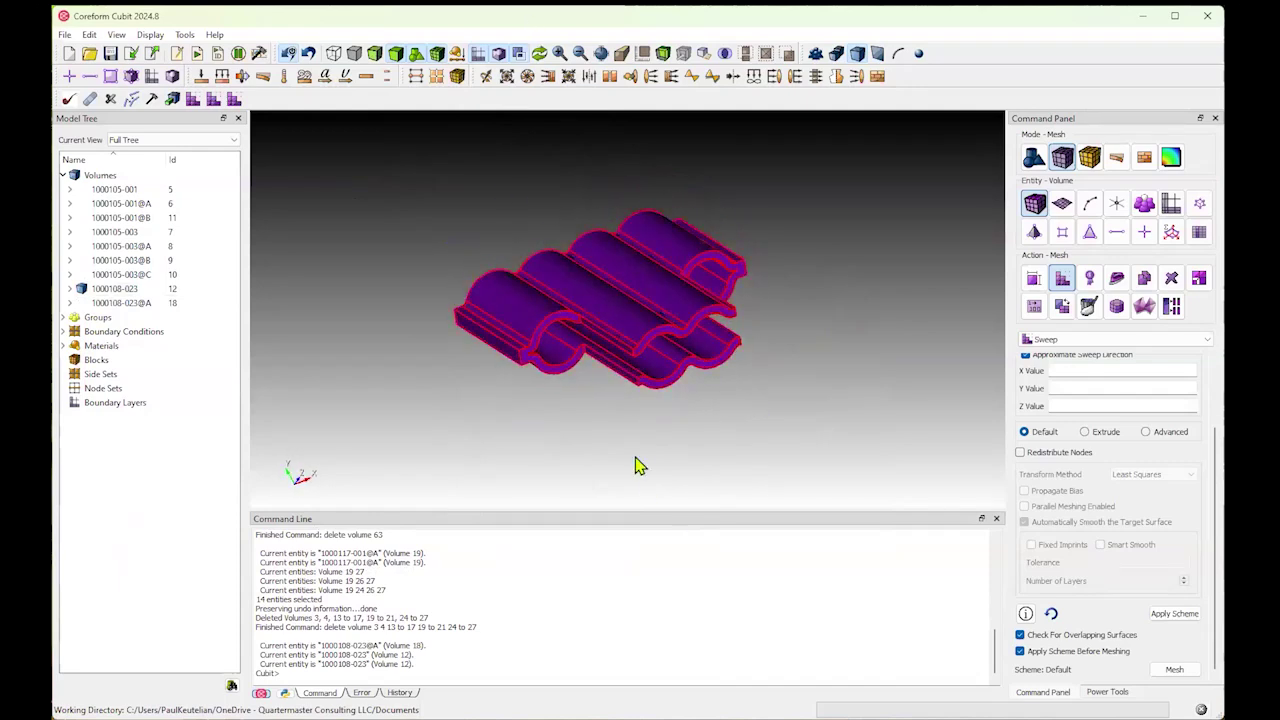
middle_click_drag(620, 395, 560, 413)
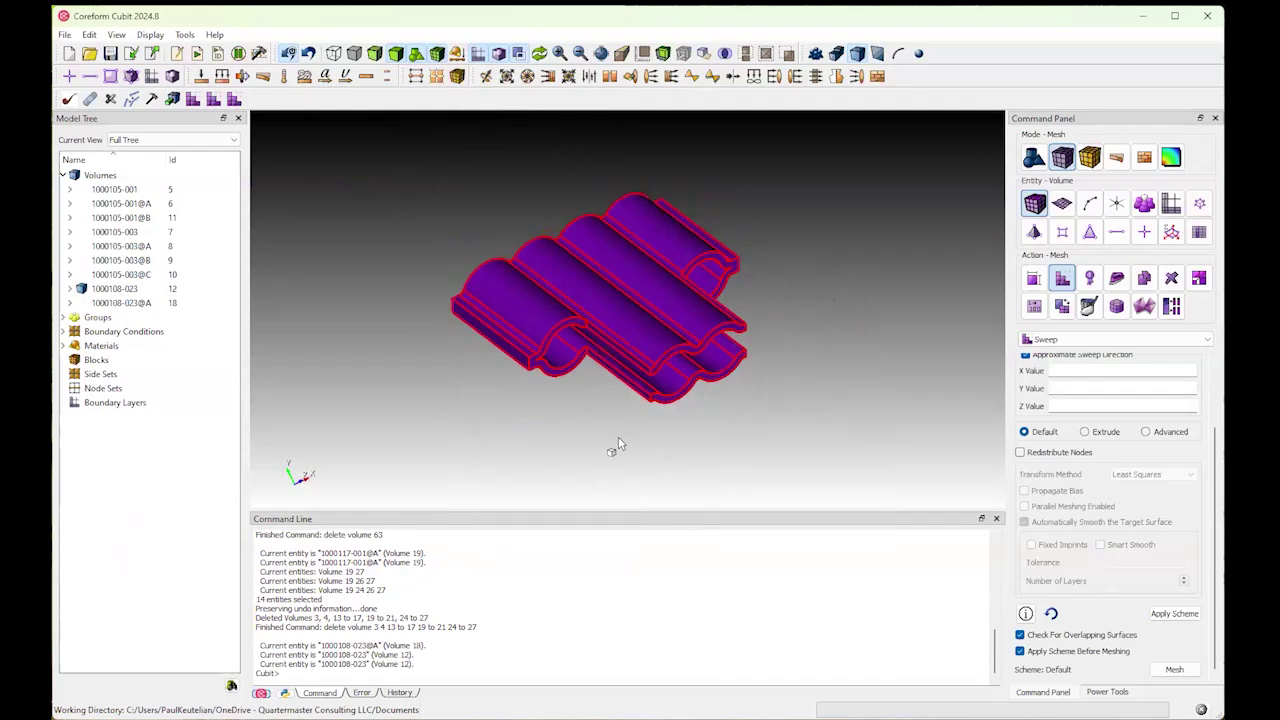
left_click(565, 437)
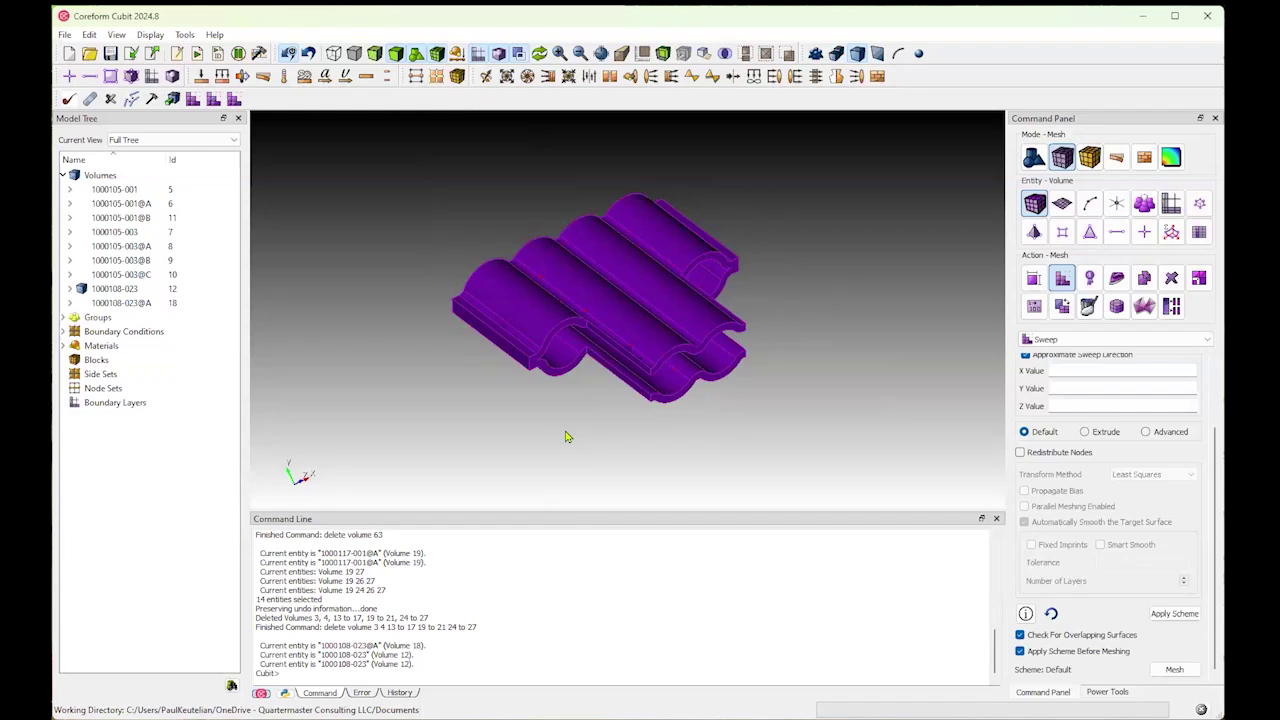
scroll(659, 443, "up", 2)
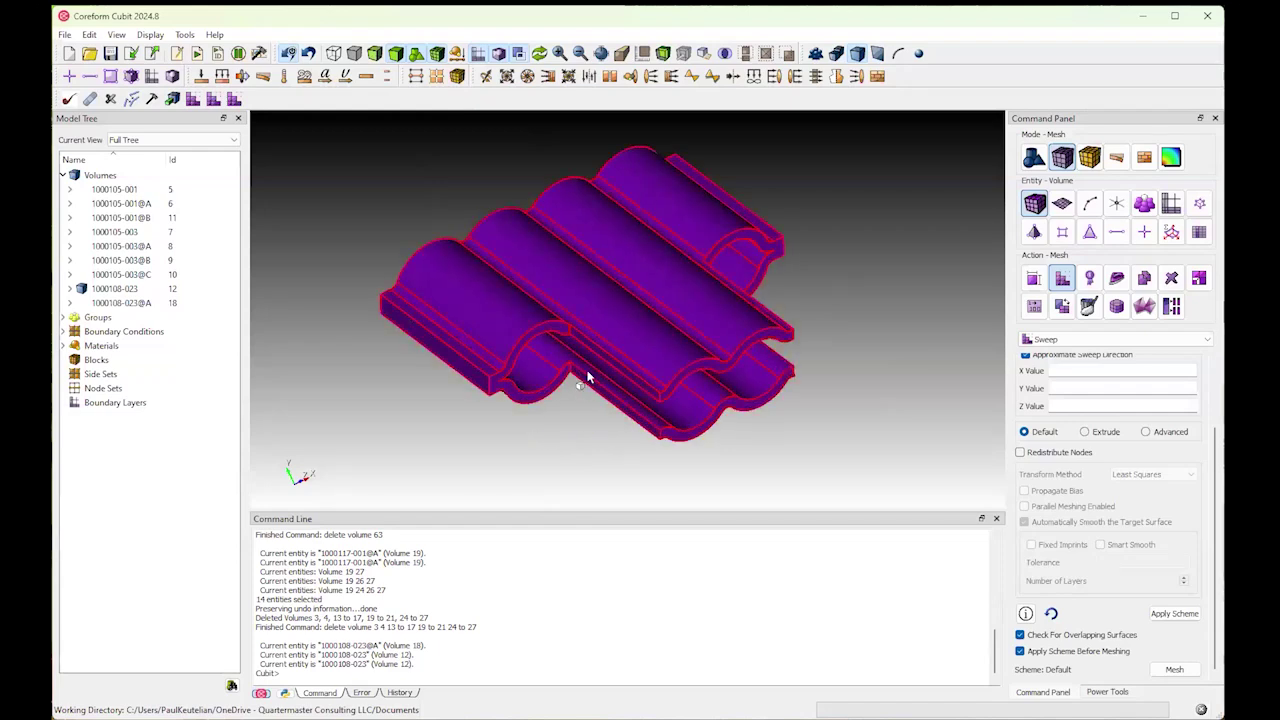
left_click(583, 426)
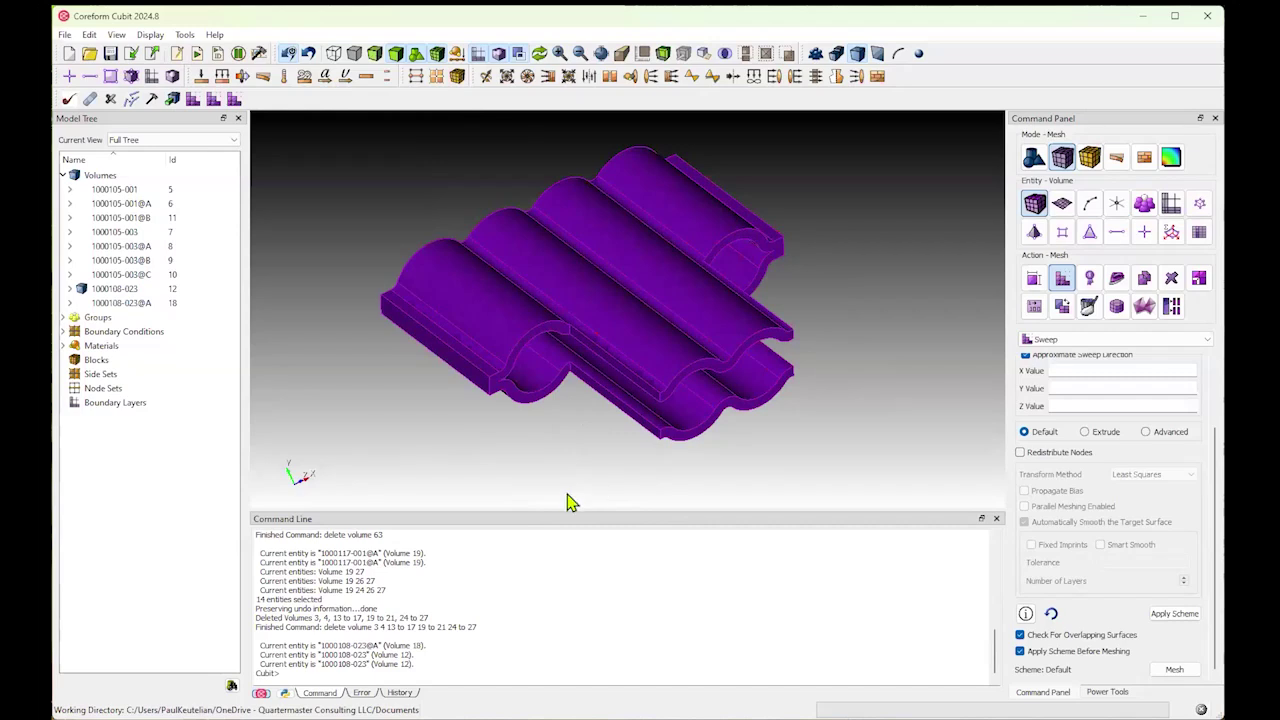
left_click_drag(569, 500, 551, 366)
left_click(452, 458)
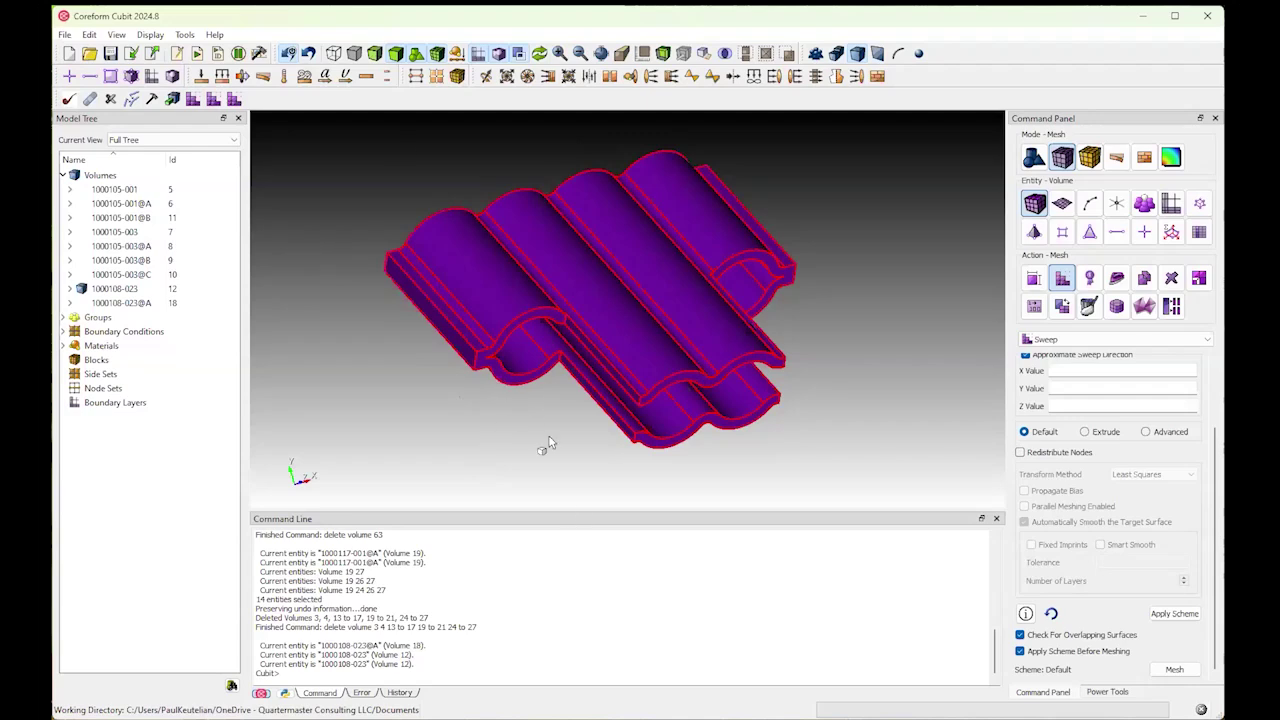
middle_click_drag(850, 190, 298, 340)
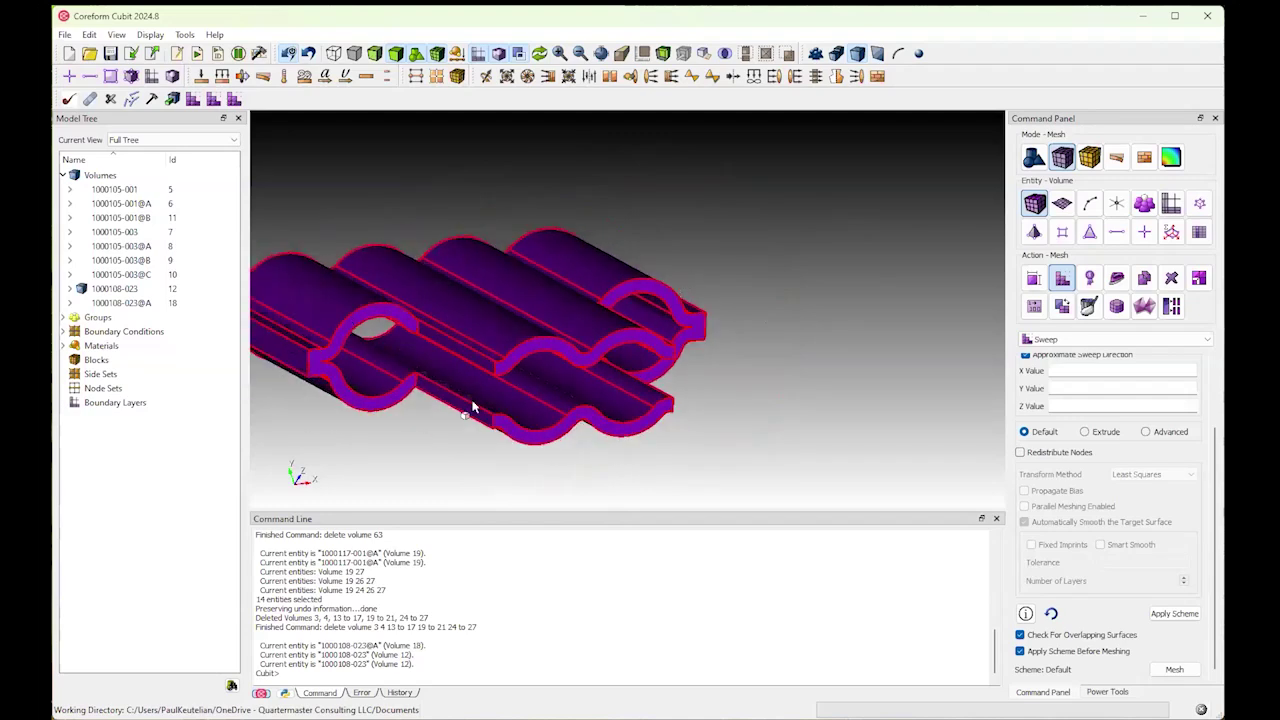
left_click_drag(456, 248, 453, 213)
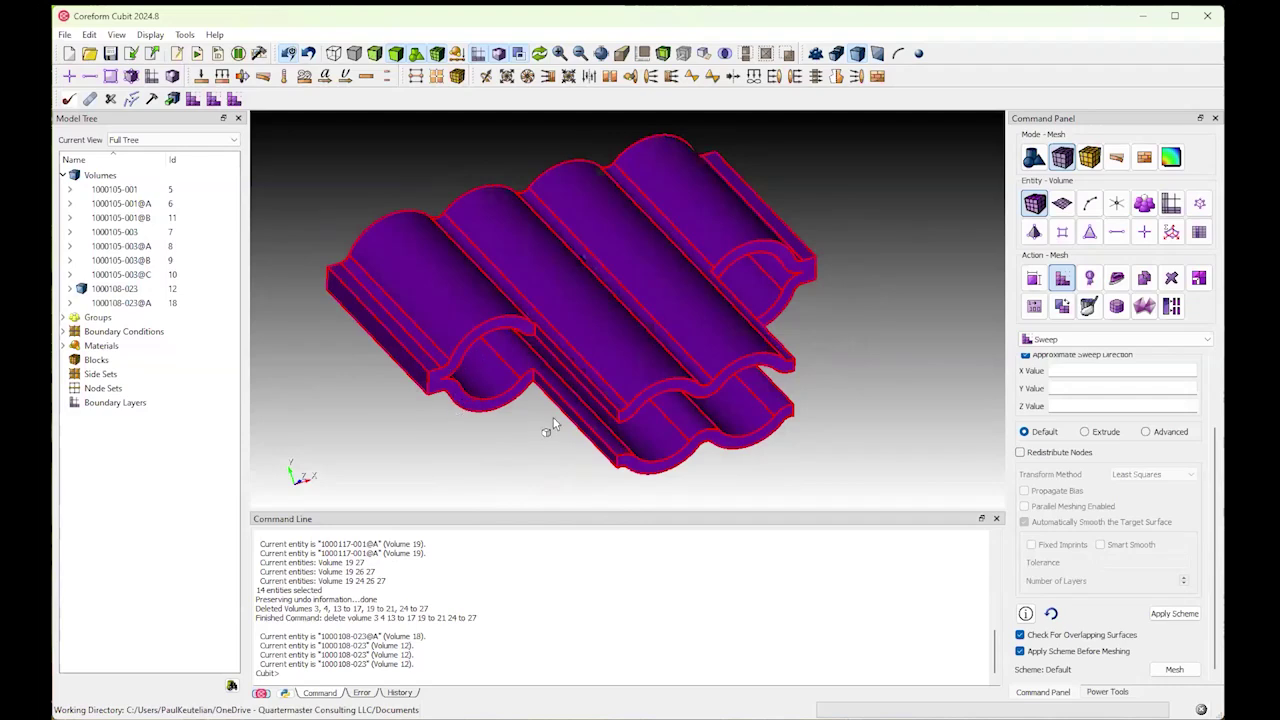
middle_click_drag(770, 236, 771, 206)
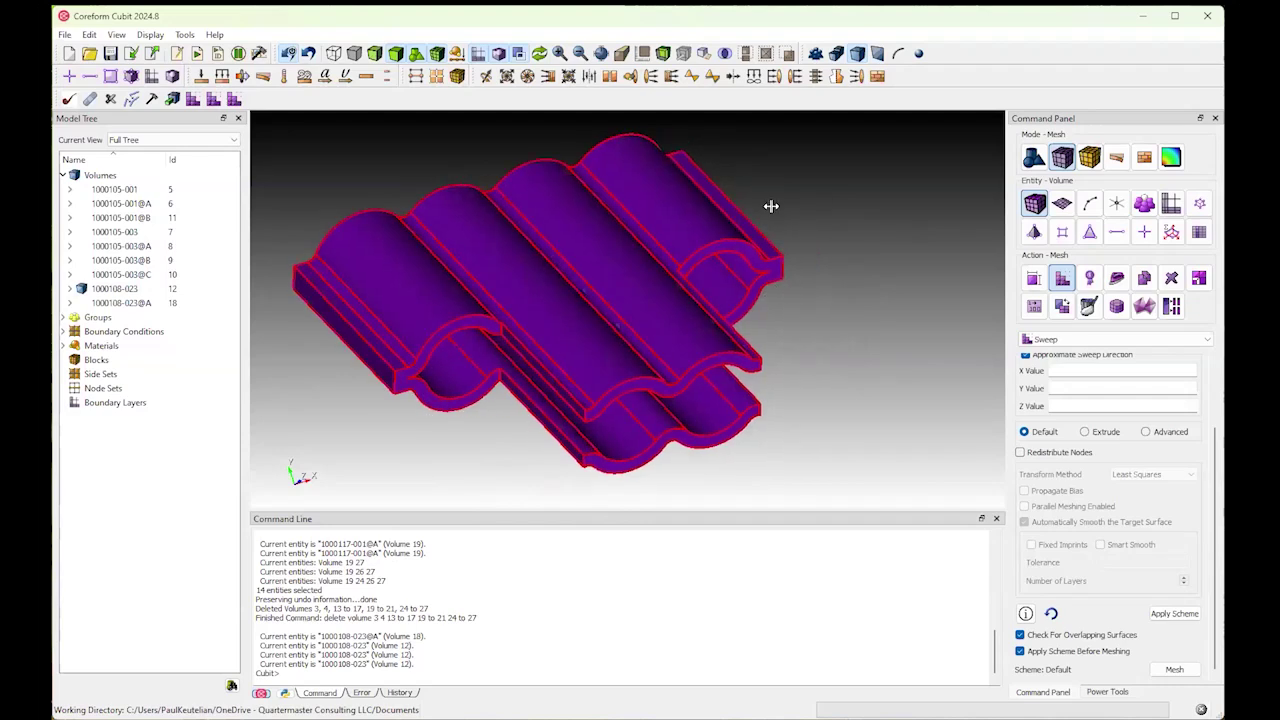
Step: Set up a General Plane webcut on sleeve body 12, with the plane defined by three points
left_click(1034, 157)
left_click(1035, 278)
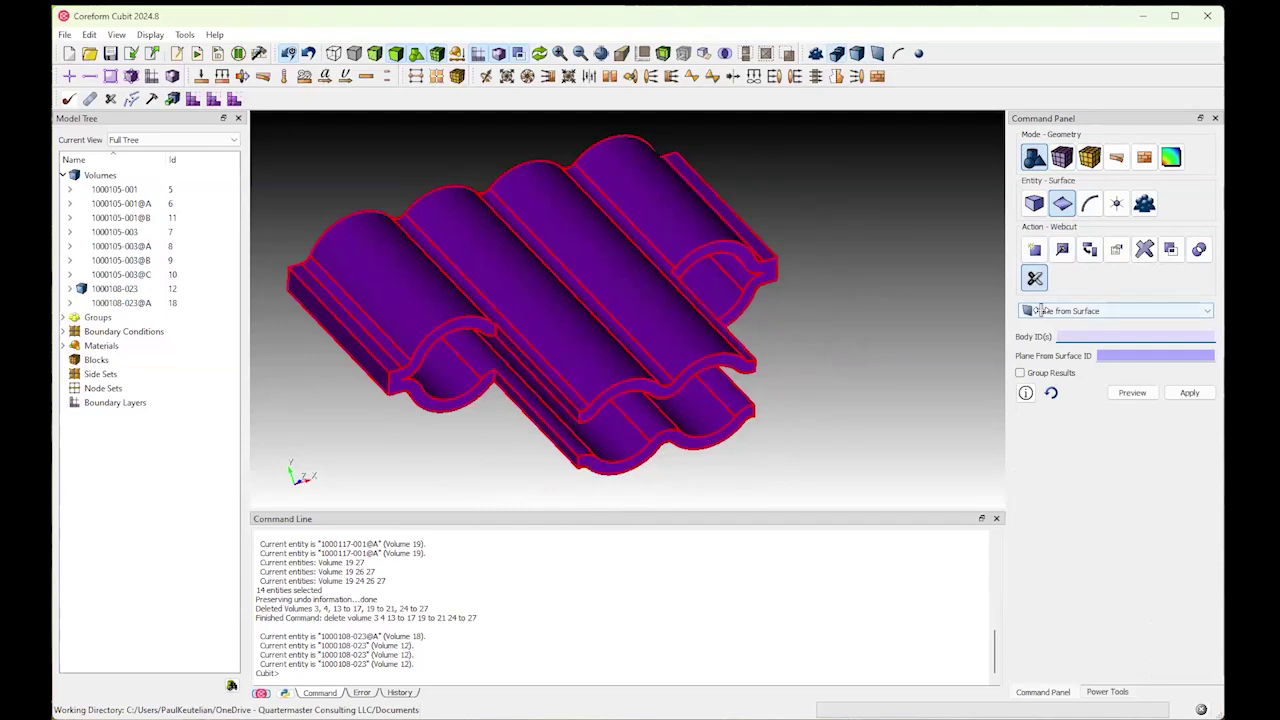
left_click(1088, 315)
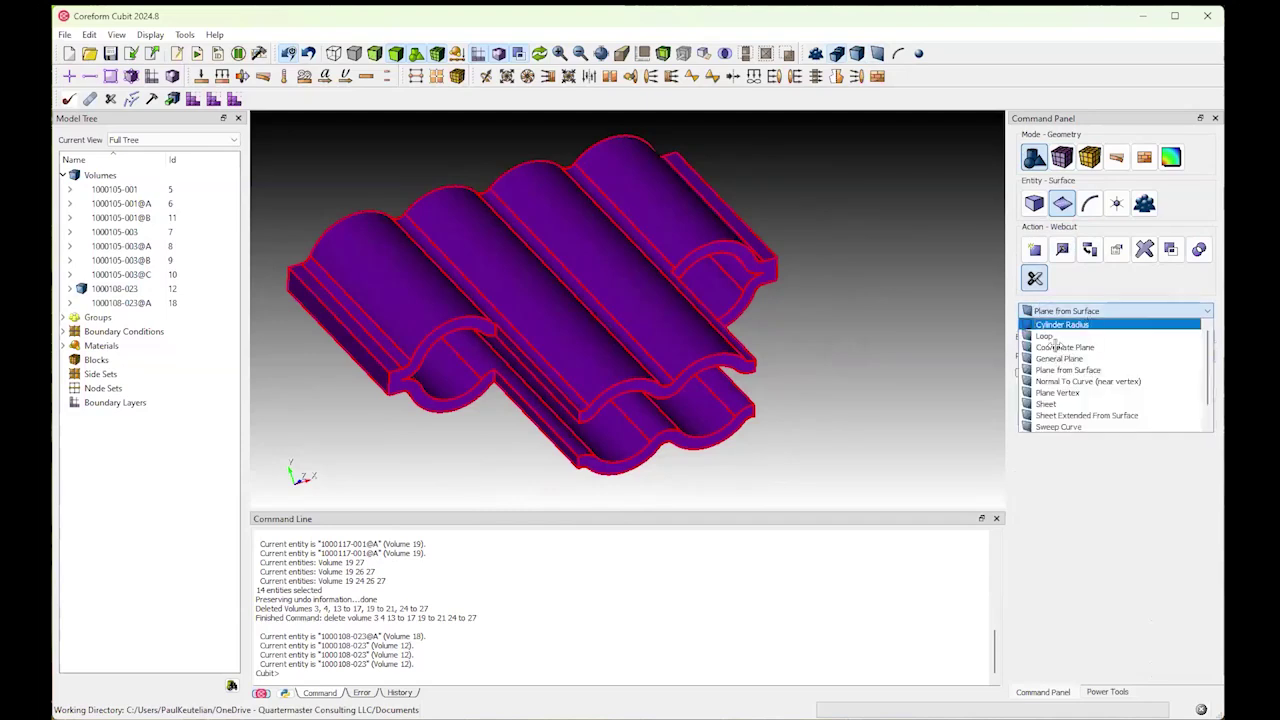
left_click(618, 342)
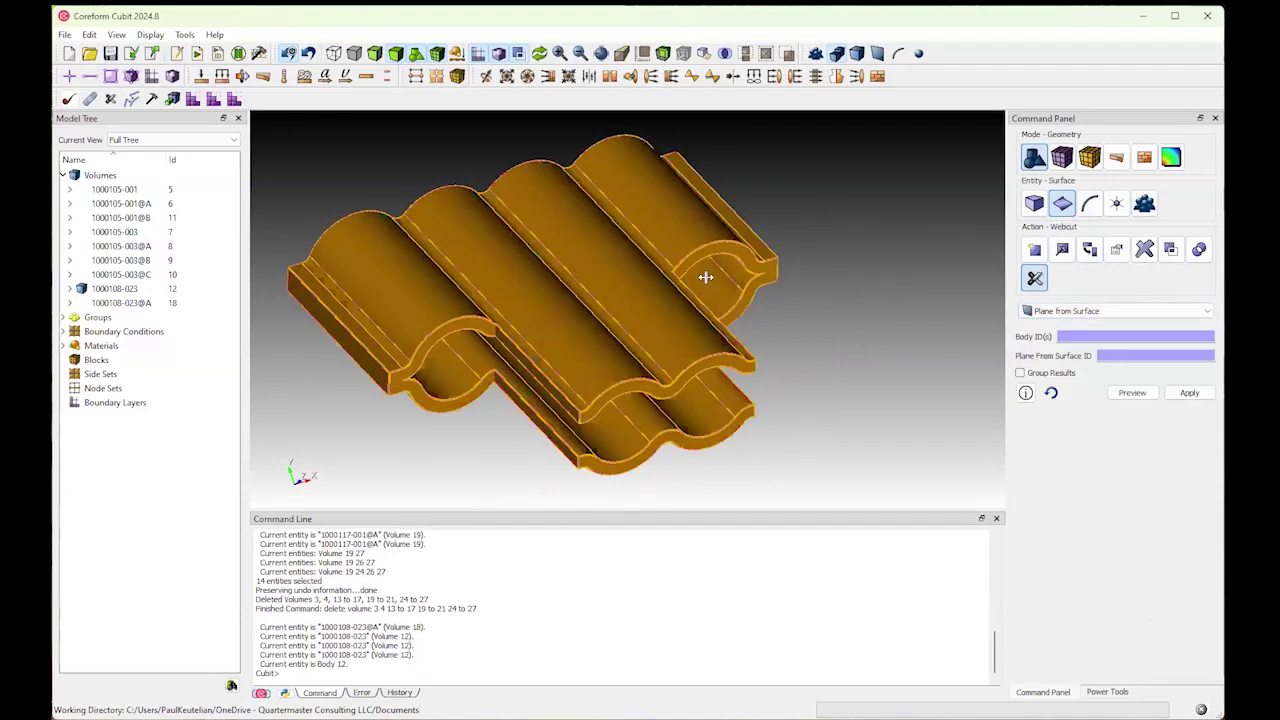
left_click(890, 312)
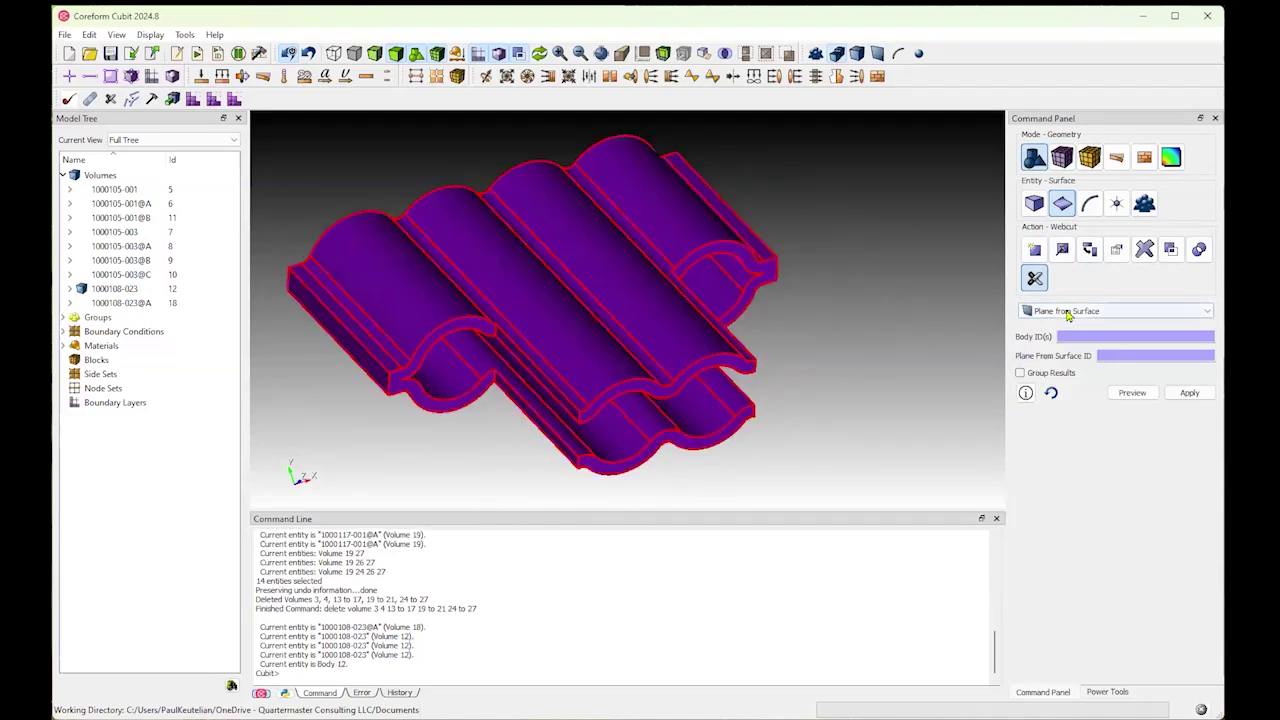
left_click(1095, 311)
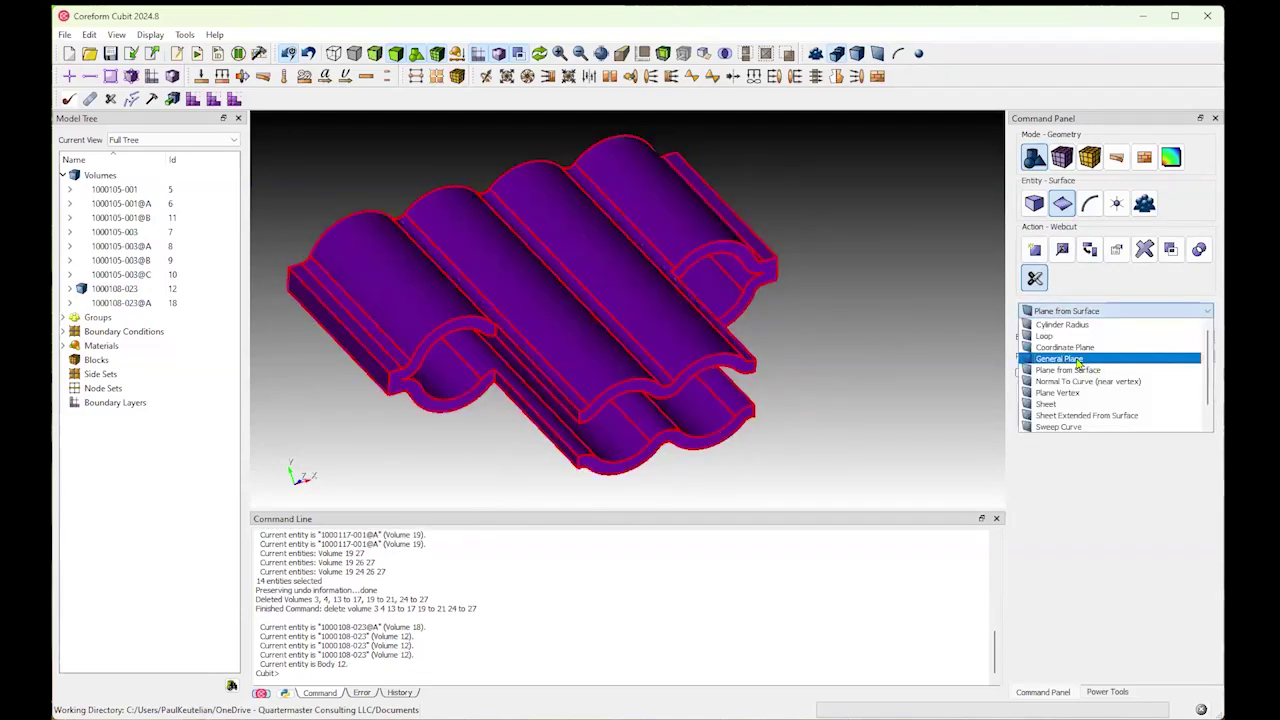
left_click(1065, 358)
left_click(505, 308)
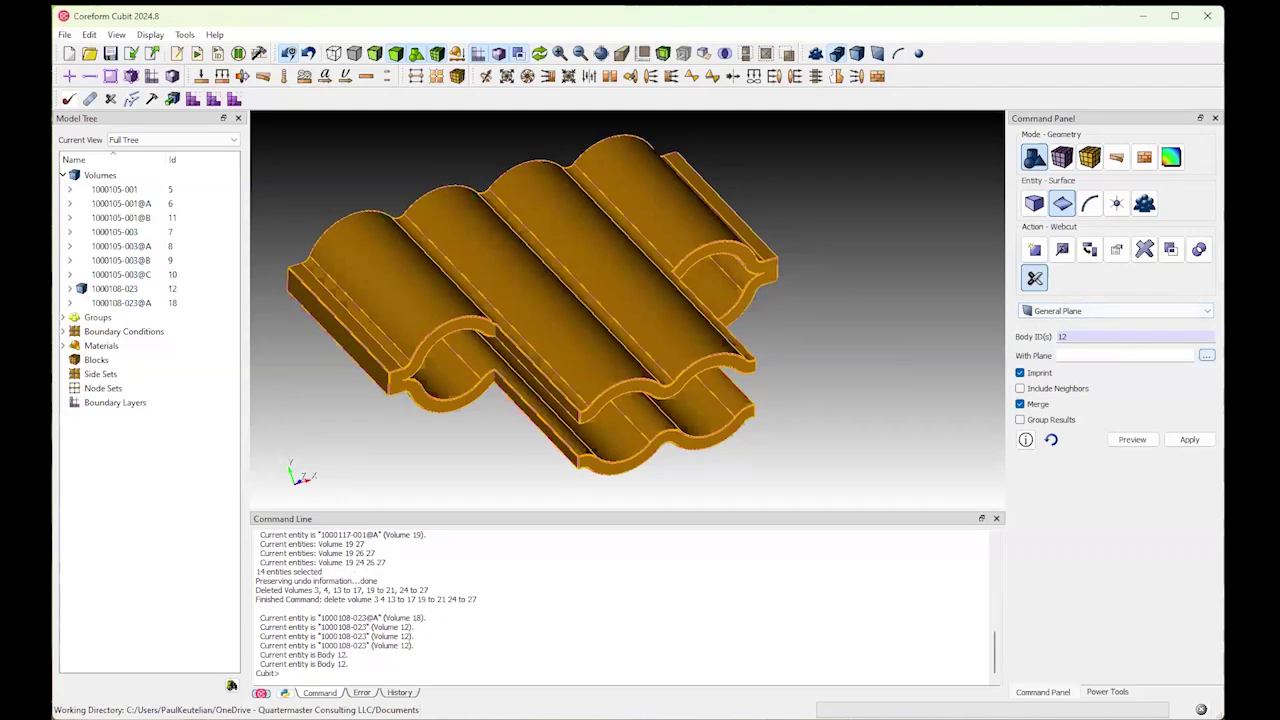
key("Tab")
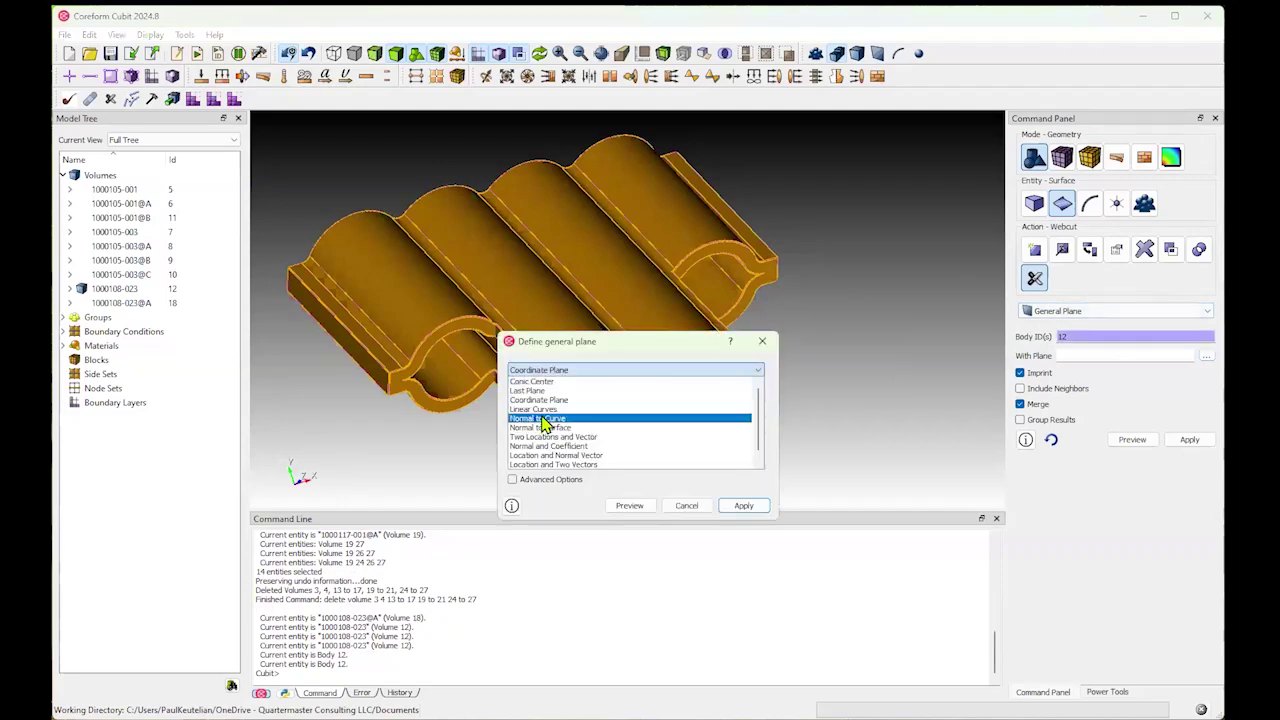
left_click(527, 466)
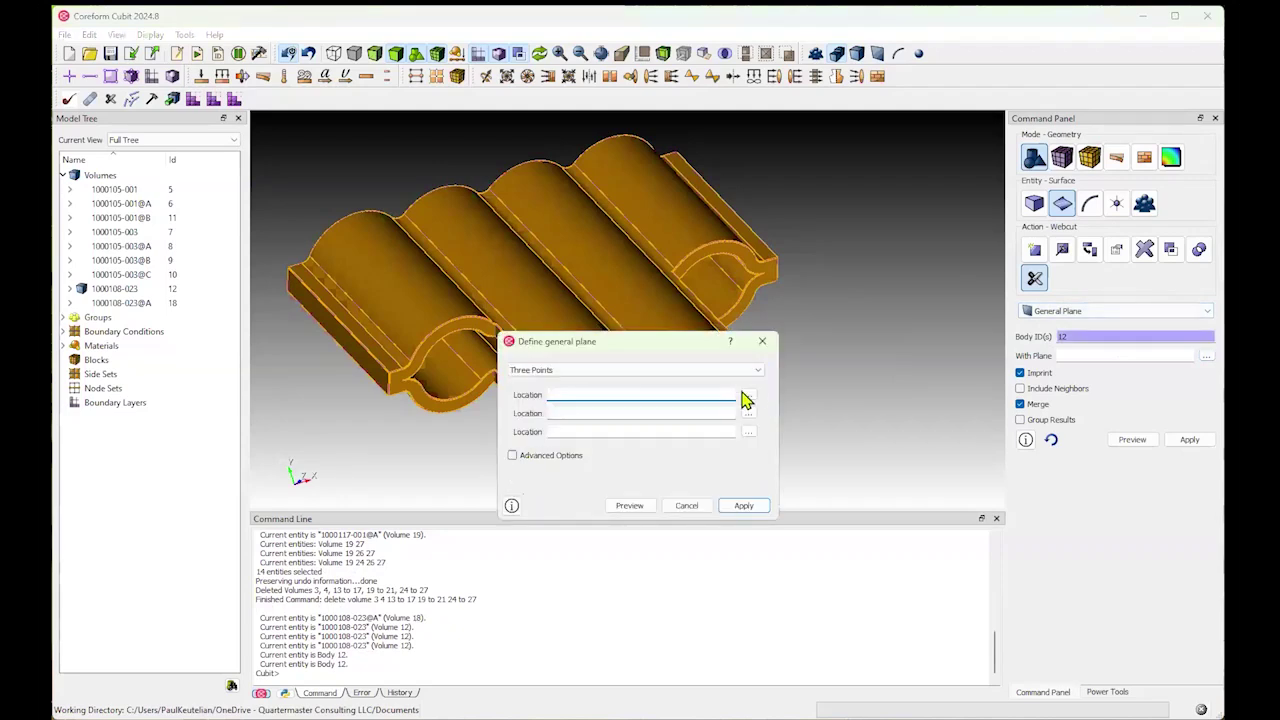
Step: Set the plane's first location at vertex 167, on the near outer corner of the sleeve's single-channel end
left_click(751, 401)
left_click(592, 380)
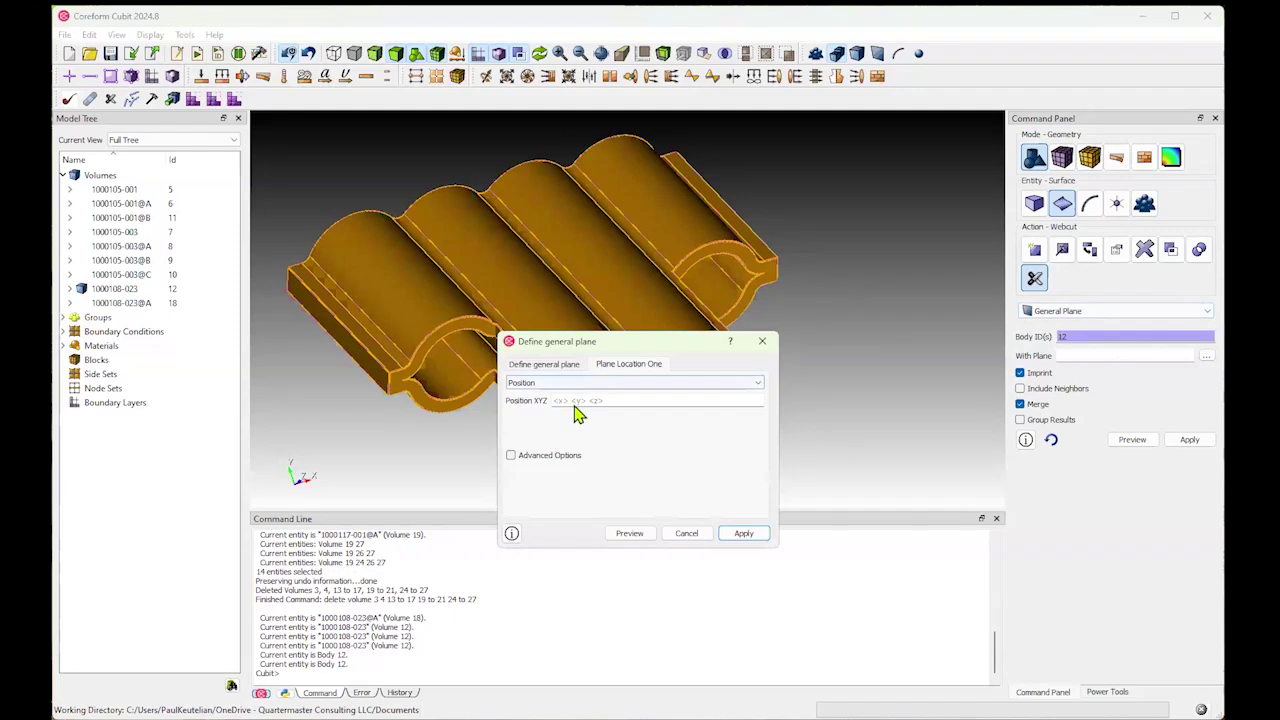
left_click(565, 412)
left_click_drag(410, 386, 404, 372)
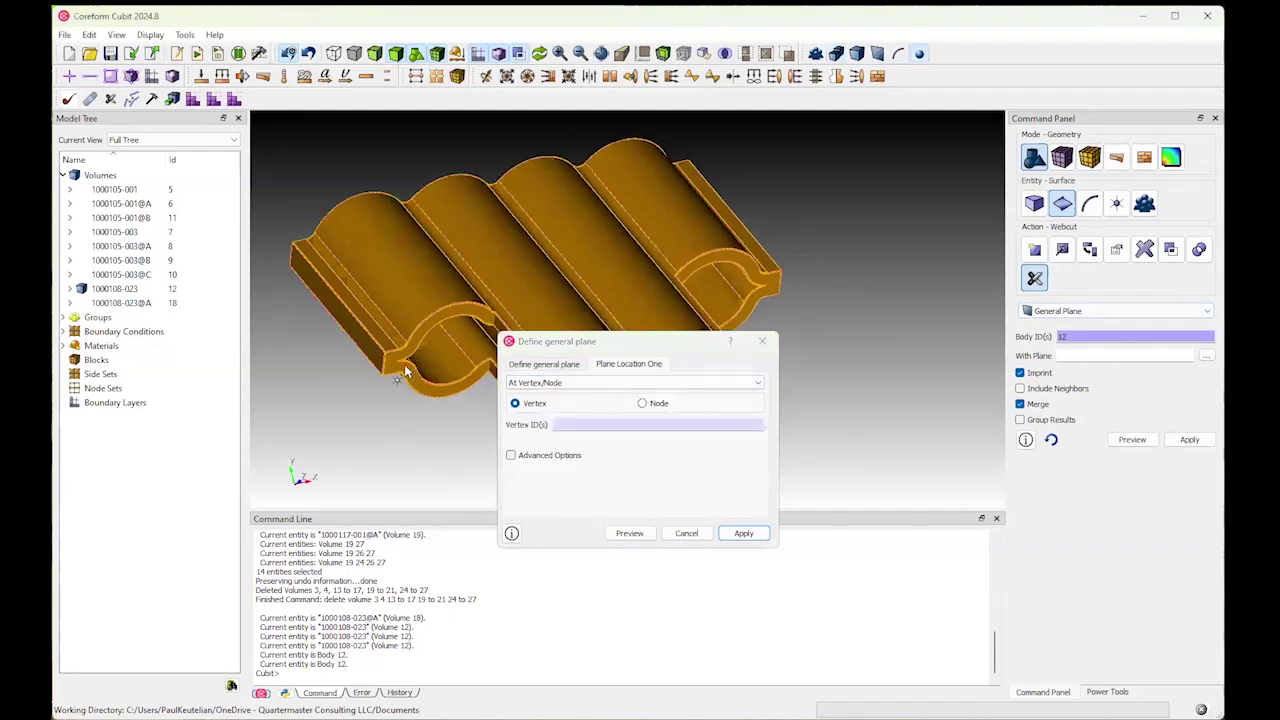
left_click(398, 366)
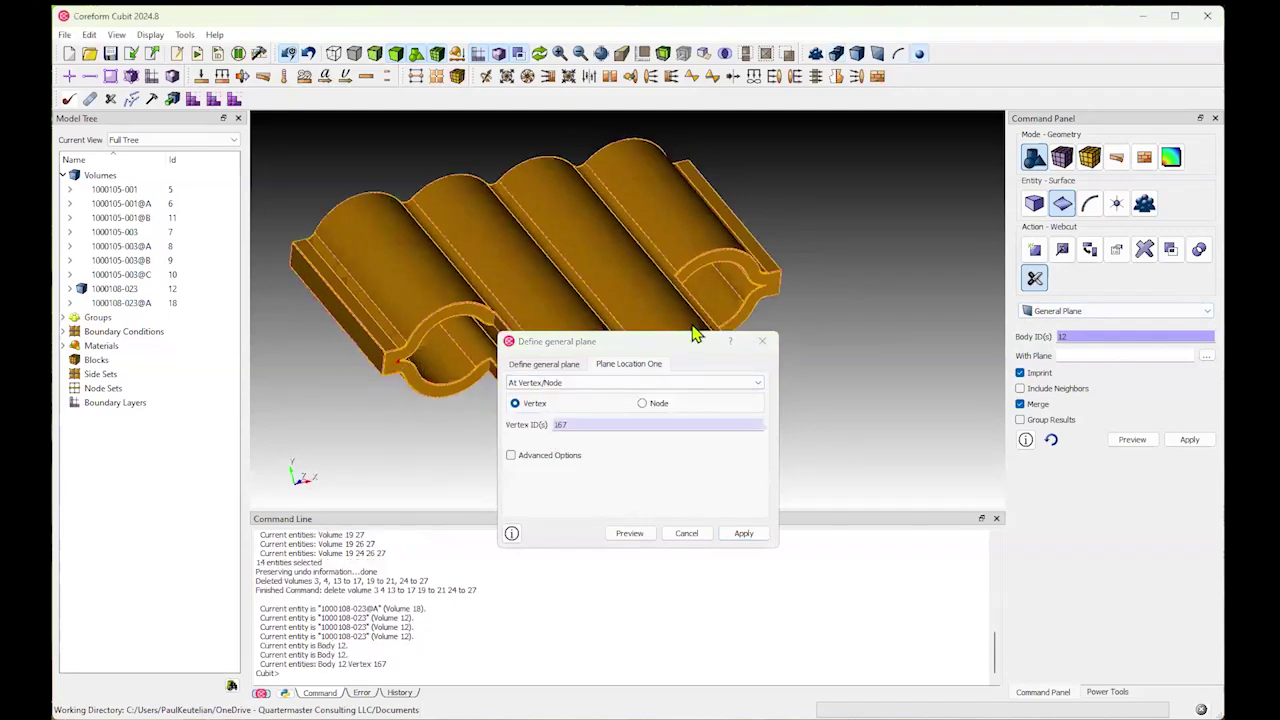
left_click(743, 533)
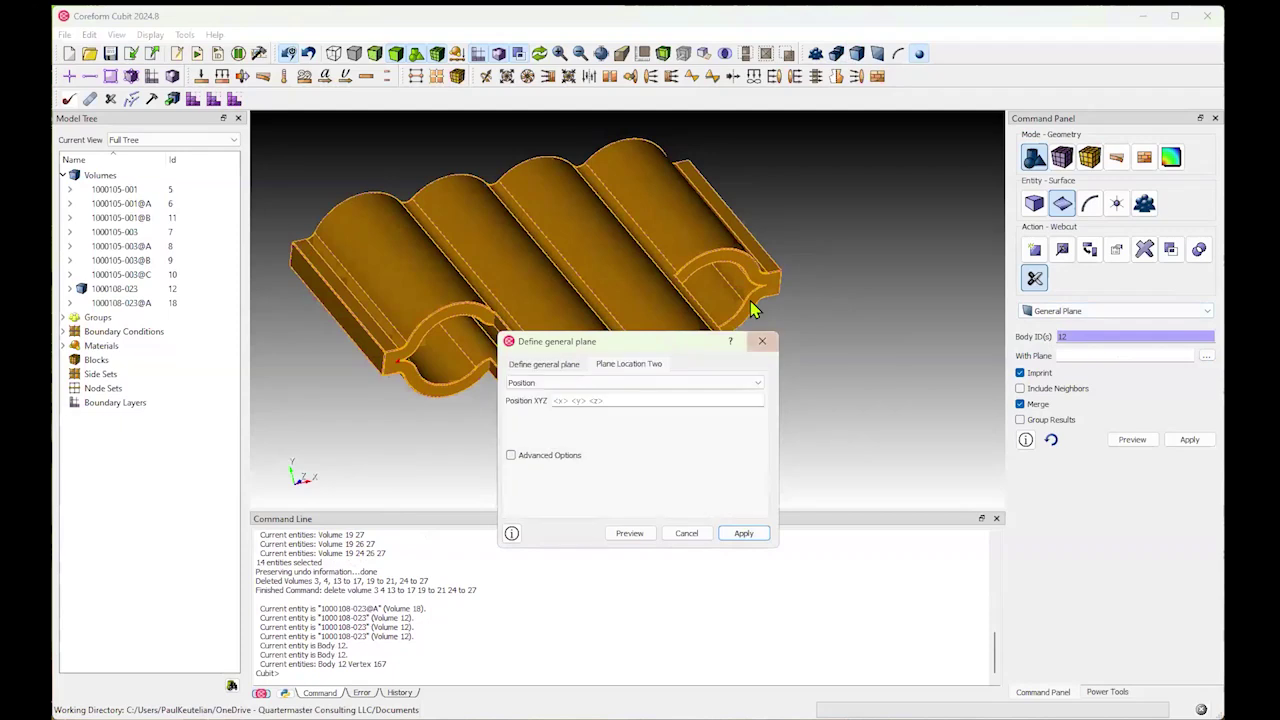
Step: Set the plane's second location at vertex 147, on the opposite side flange of the sleeve
left_click(567, 383)
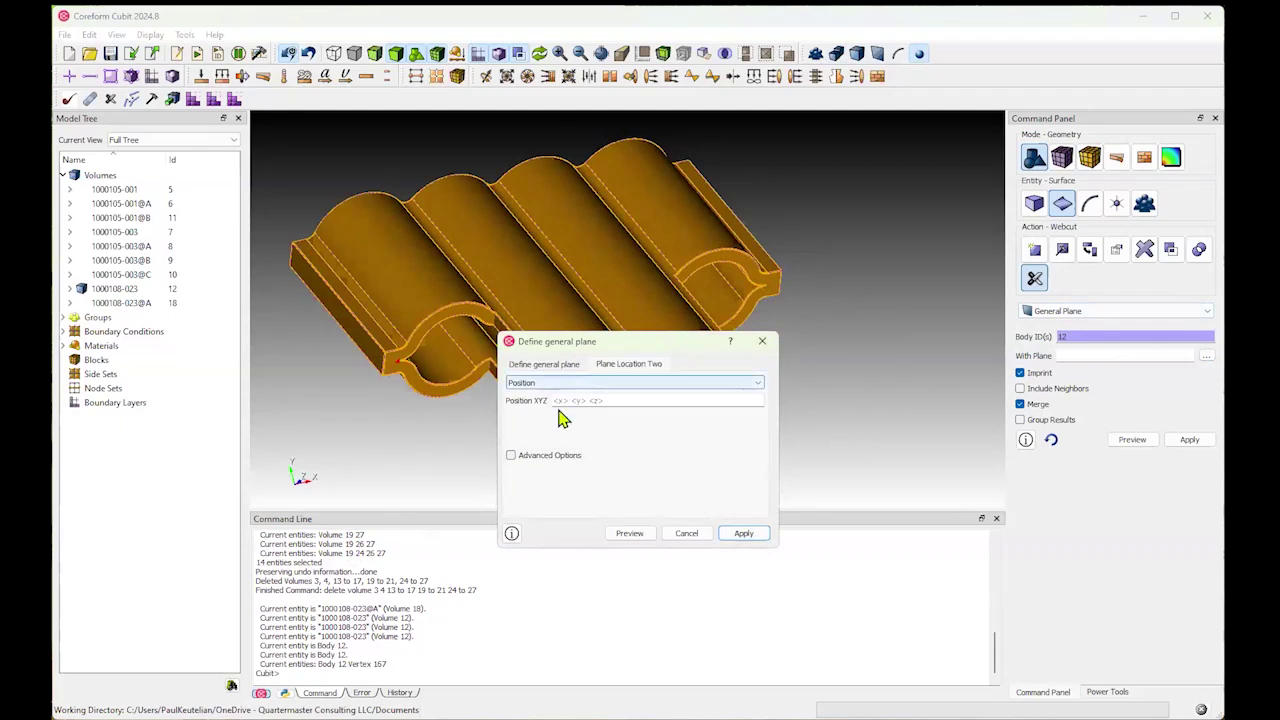
key("Down")
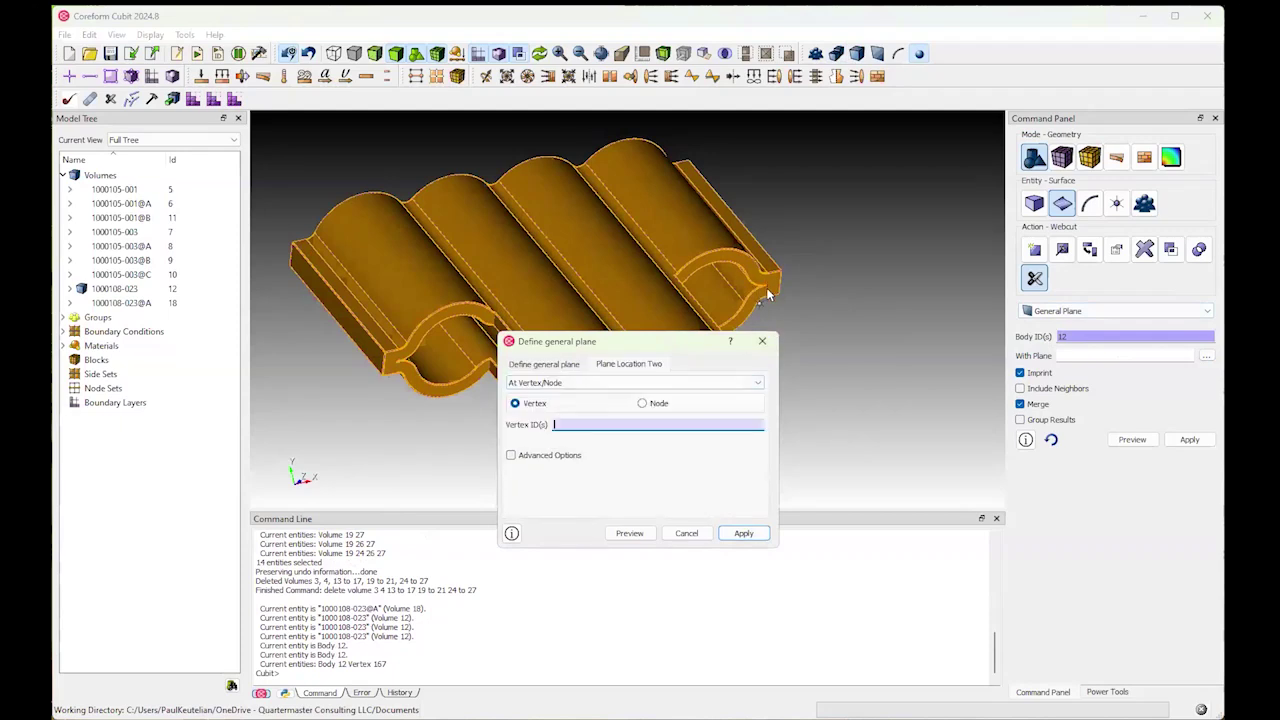
left_click(768, 293)
left_click(747, 537)
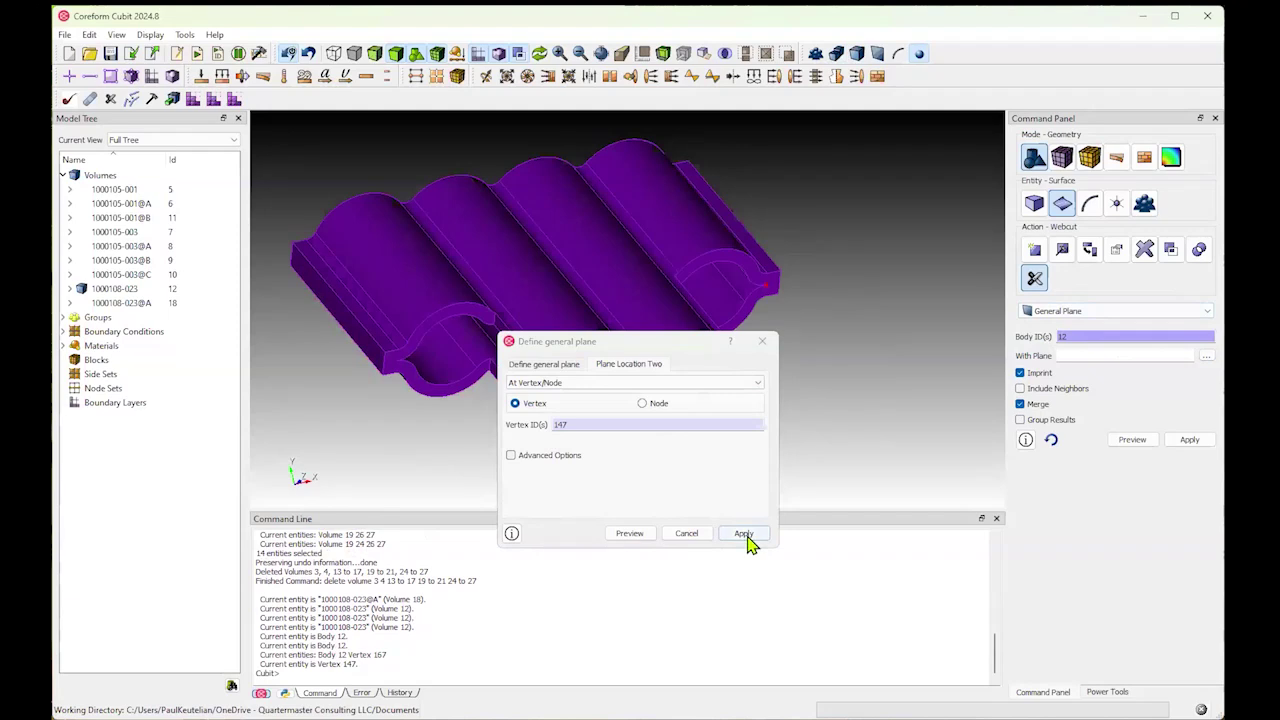
Step: Set the plane's third location at vertex 168, on the end-face notch where the upper and lower walls meet
left_click(748, 432)
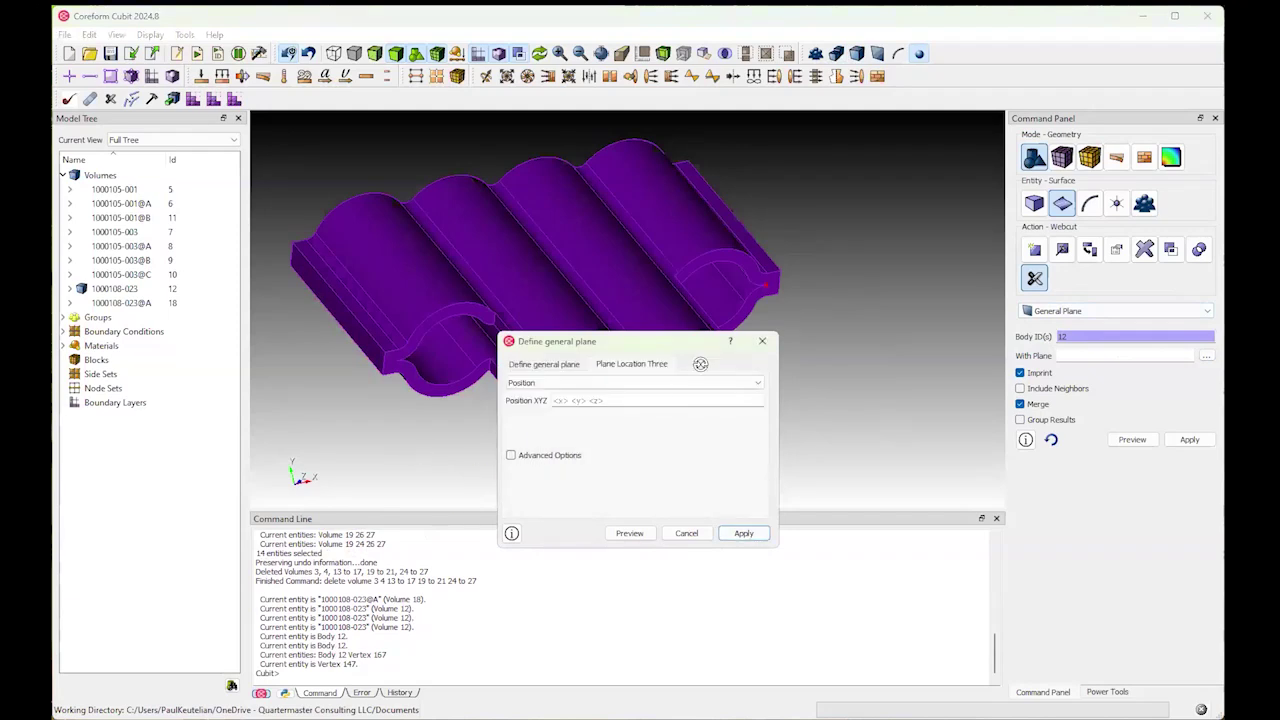
left_click_drag(416, 446, 563, 213)
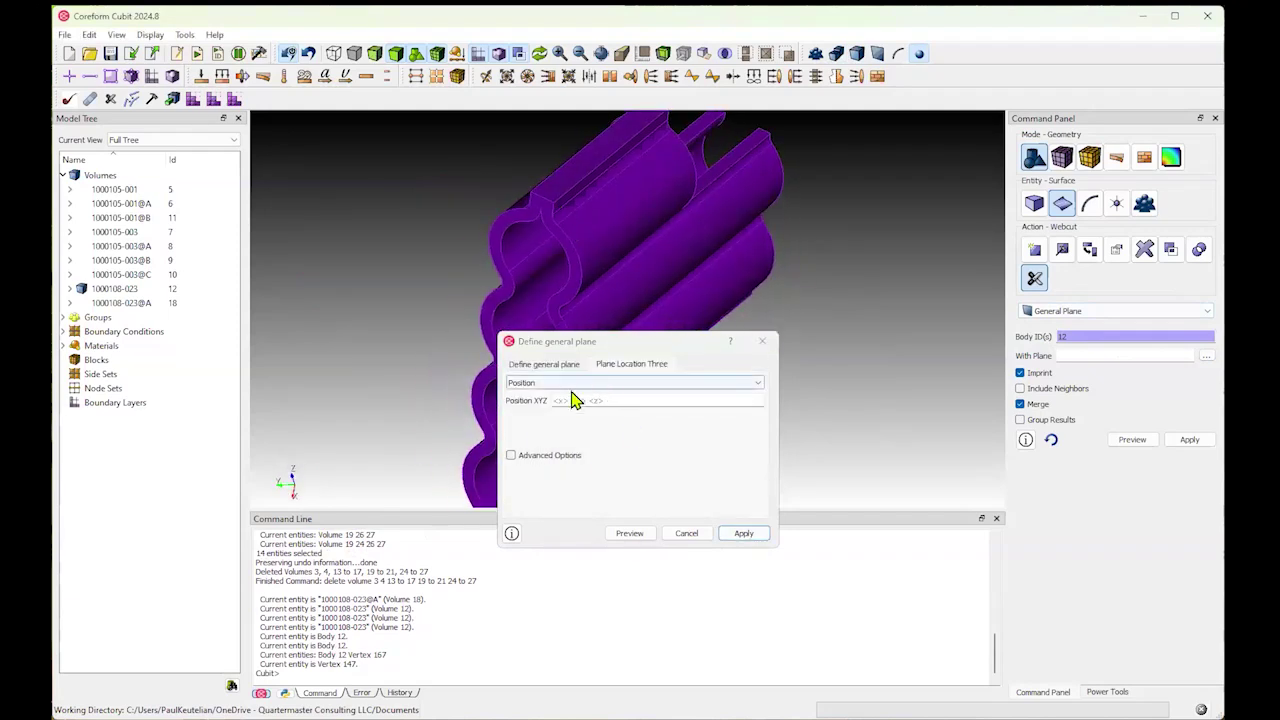
left_click(541, 210)
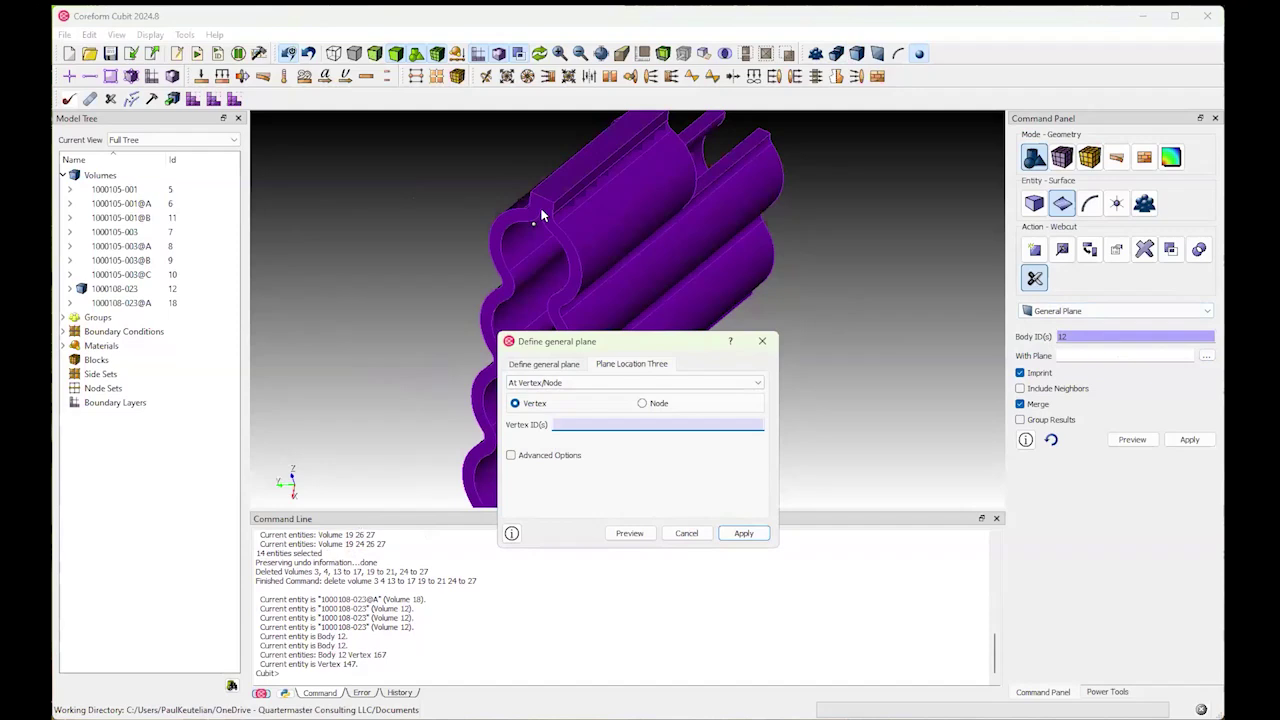
left_click(742, 533)
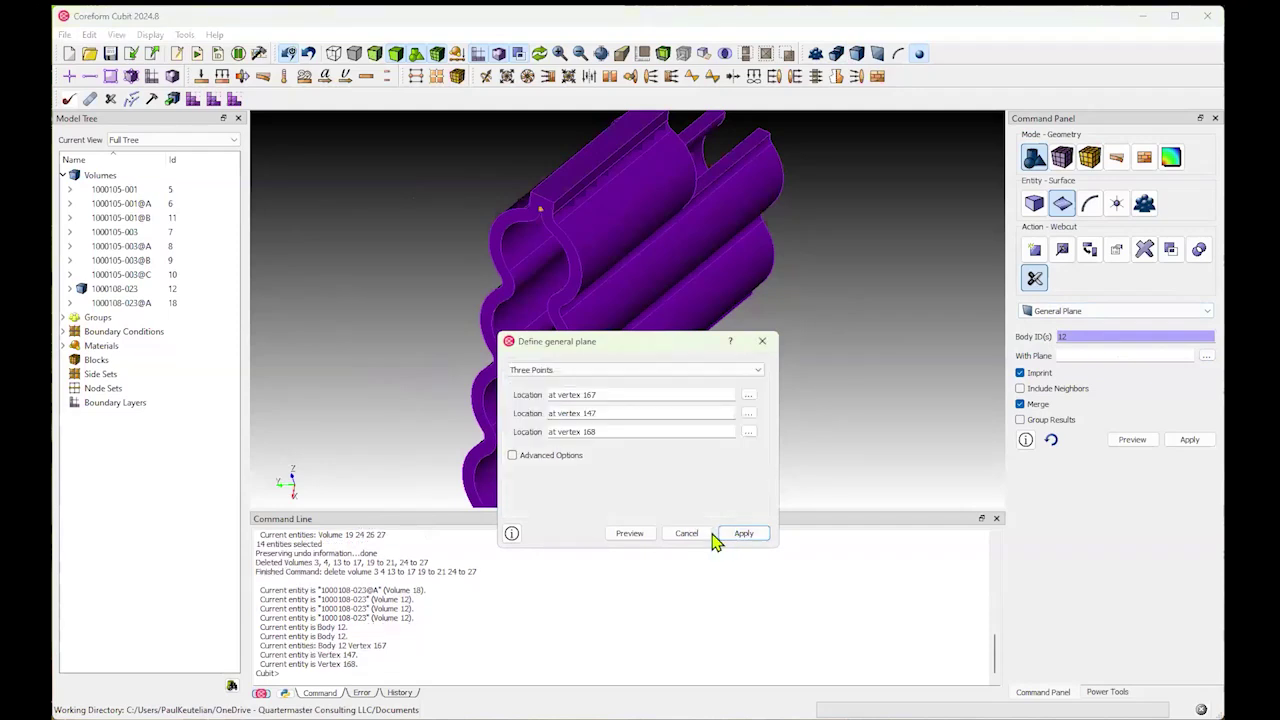
Step: Preview the three-point plane and webcut sleeve body 12 with it, with imprint and merge enabled
left_click(629, 533)
left_click_drag(641, 211, 505, 170)
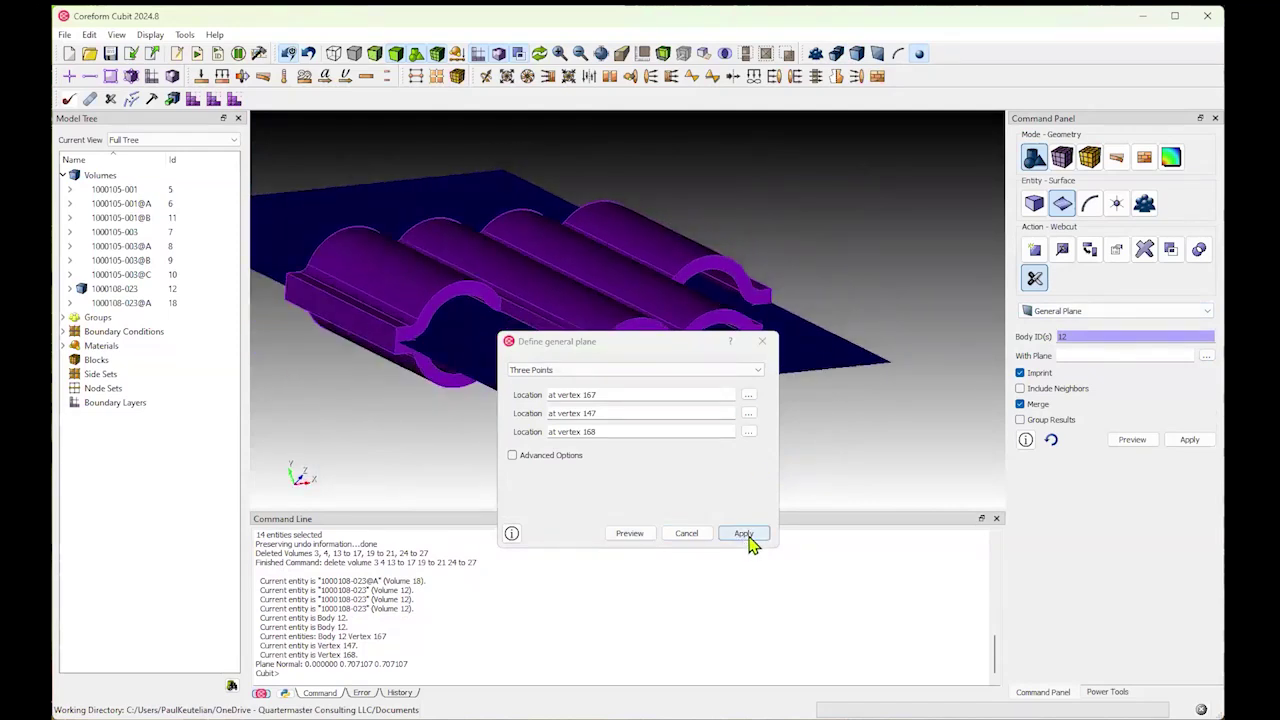
left_click(745, 534)
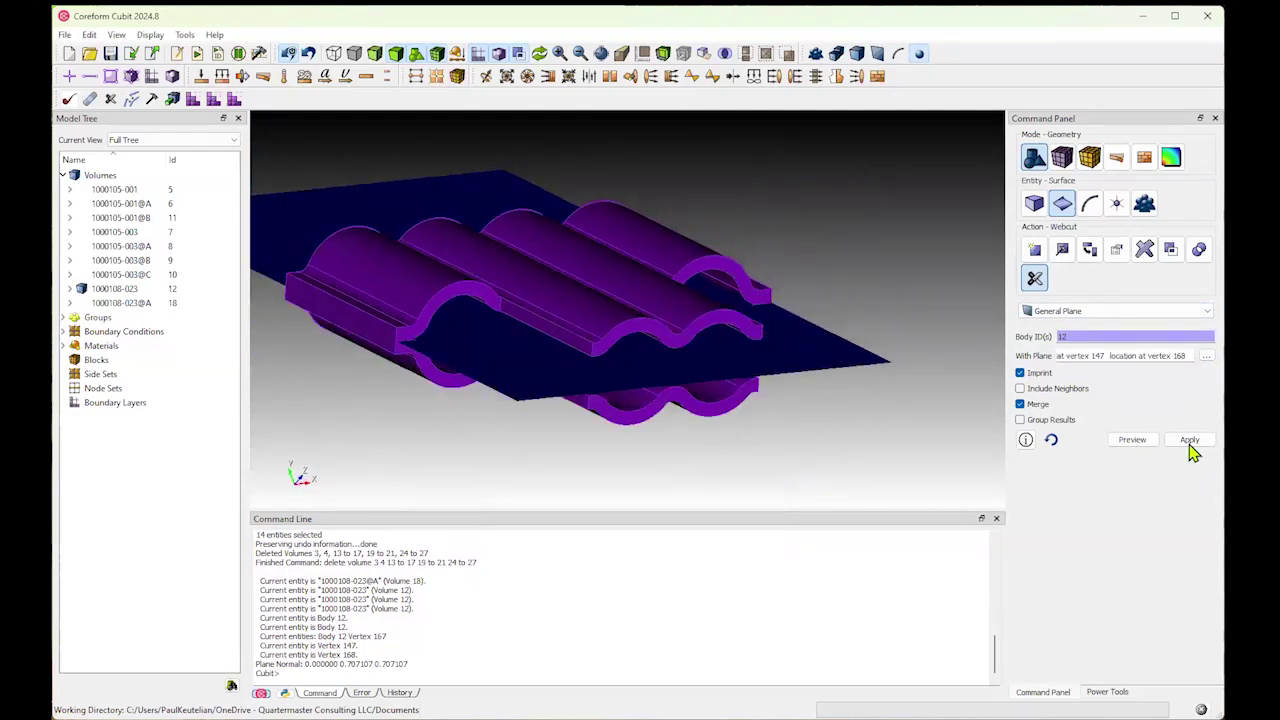
left_click(1190, 441)
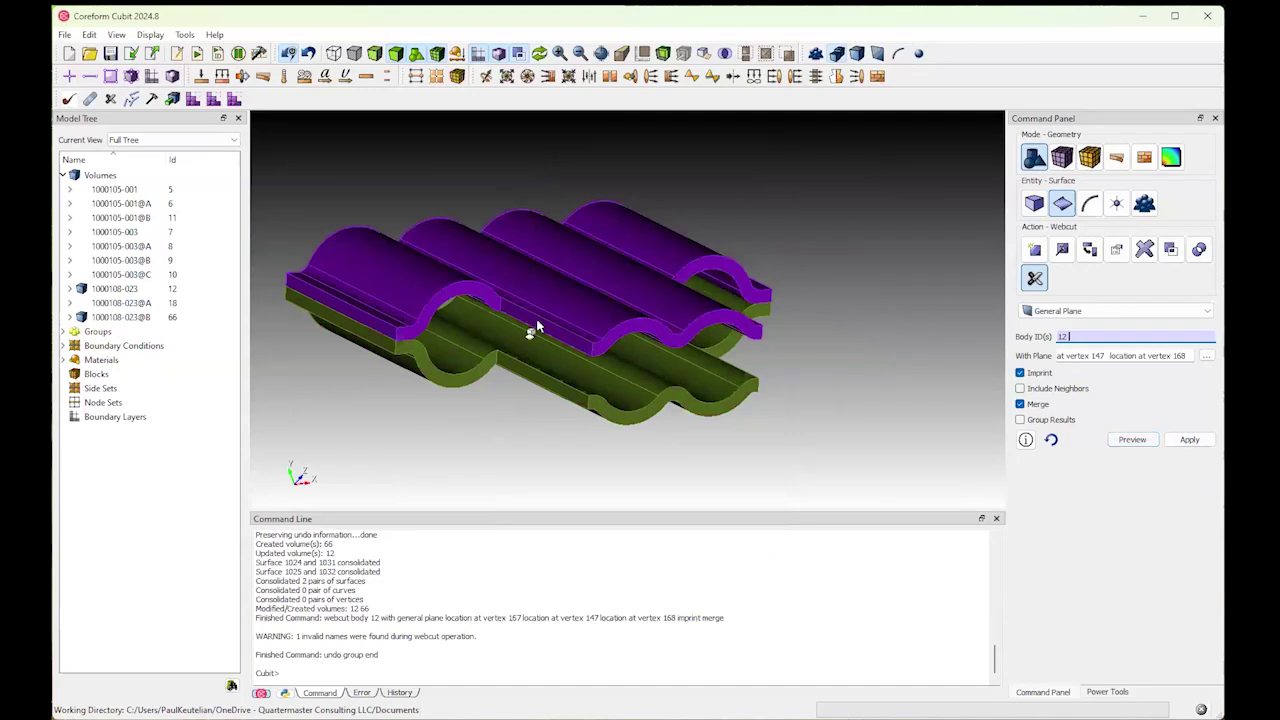
Step: Change the webcut method to Plane from Surface for the next cuts on the upper sleeve half
left_click(533, 268)
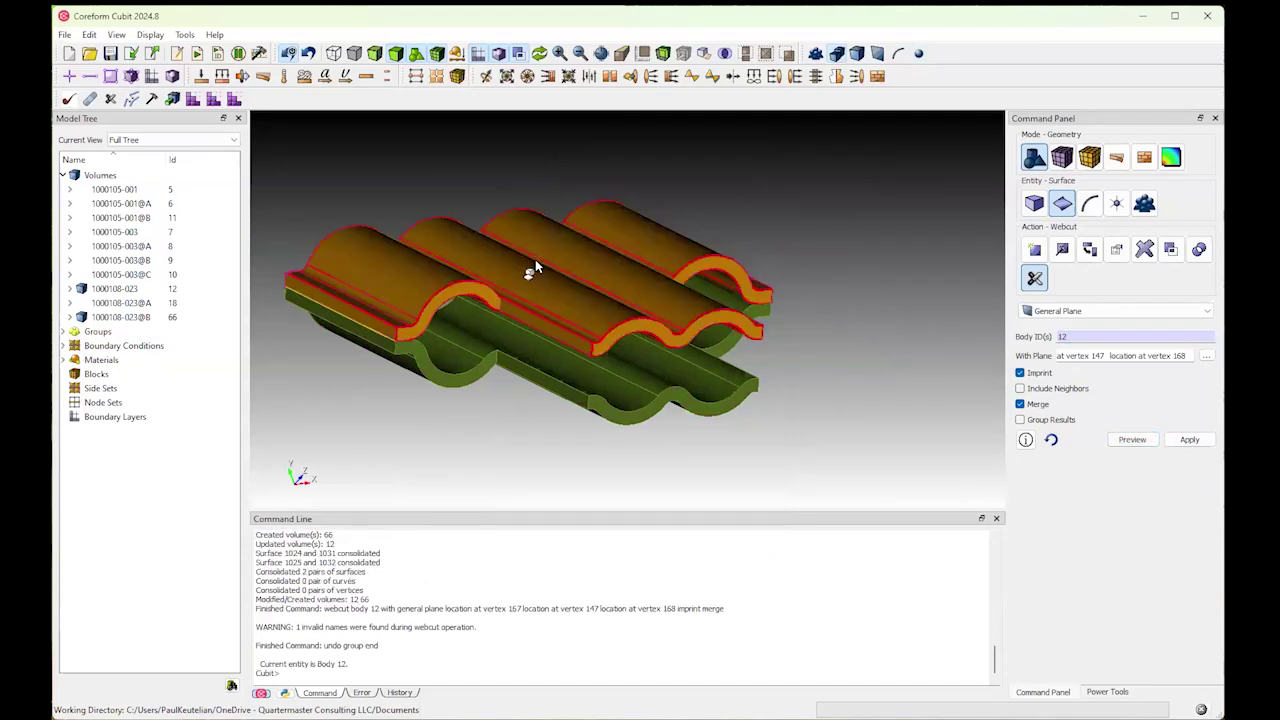
left_click(538, 196)
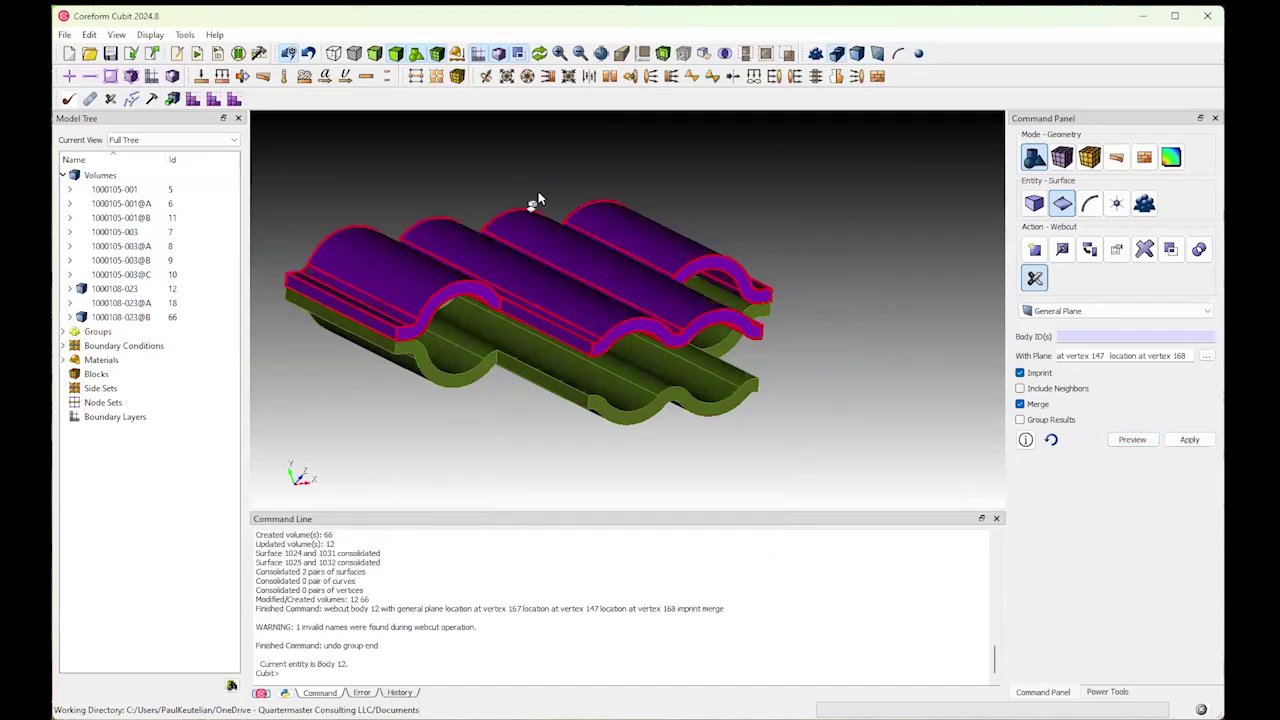
left_click(1088, 310)
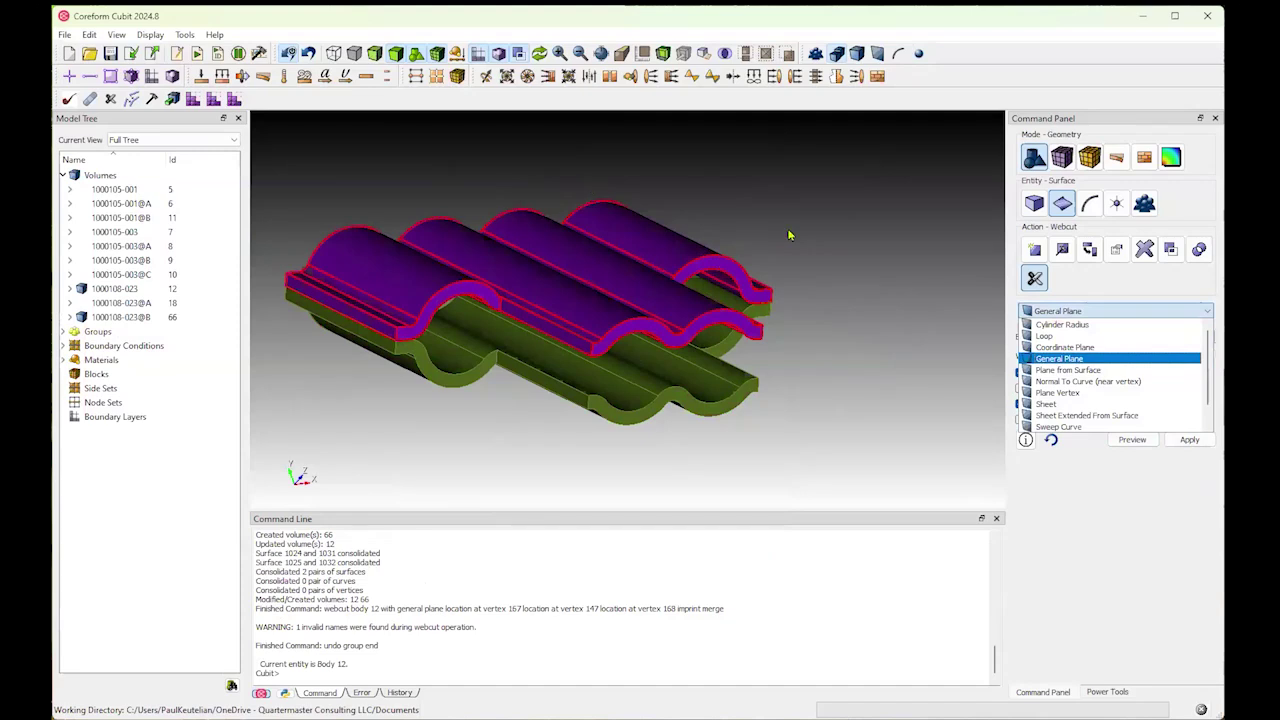
left_click(1085, 358)
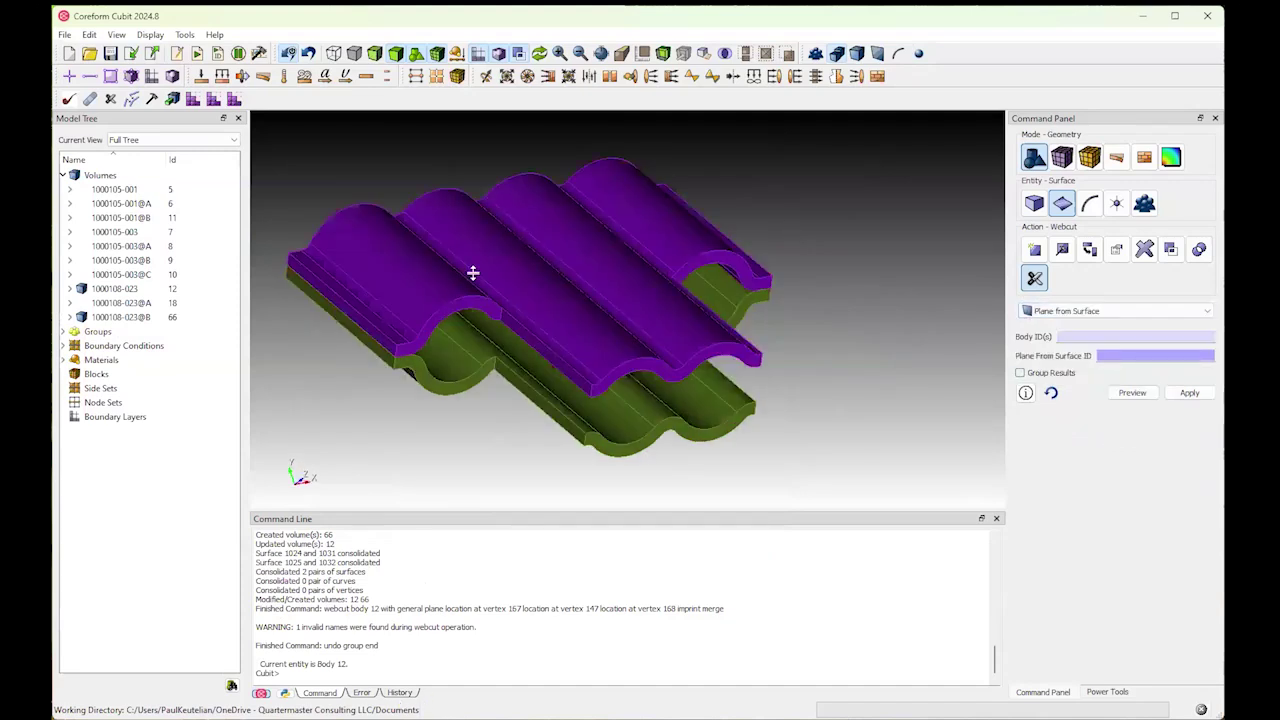
Step: Examine the command history for the recorded delete commands and the general plane webcut command
left_click(395, 692)
left_click_drag(272, 576, 344, 592)
left_click(340, 645)
left_click_drag(255, 645, 876, 645)
left_click(521, 645)
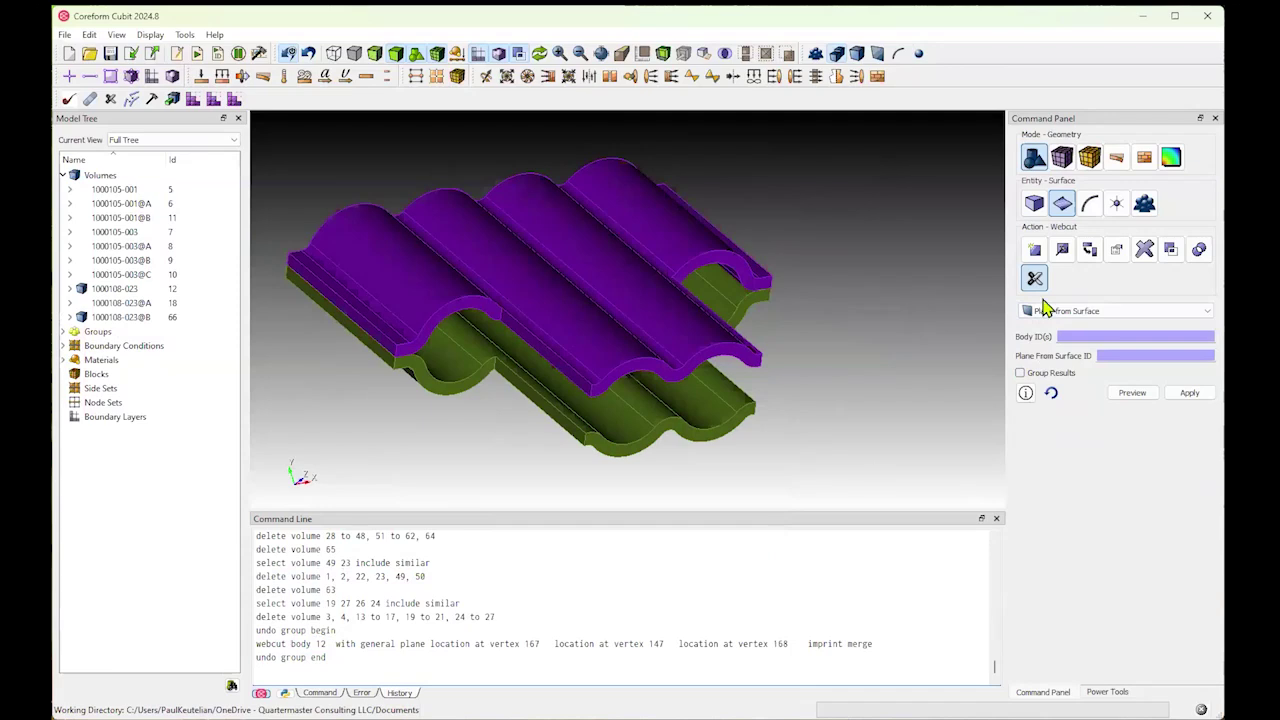
Step: Preview and apply a webcut of upper sleeve body 12 with the plane from its stepped side face, surface 157
left_click(1074, 334)
left_click(474, 283)
left_click(1124, 355)
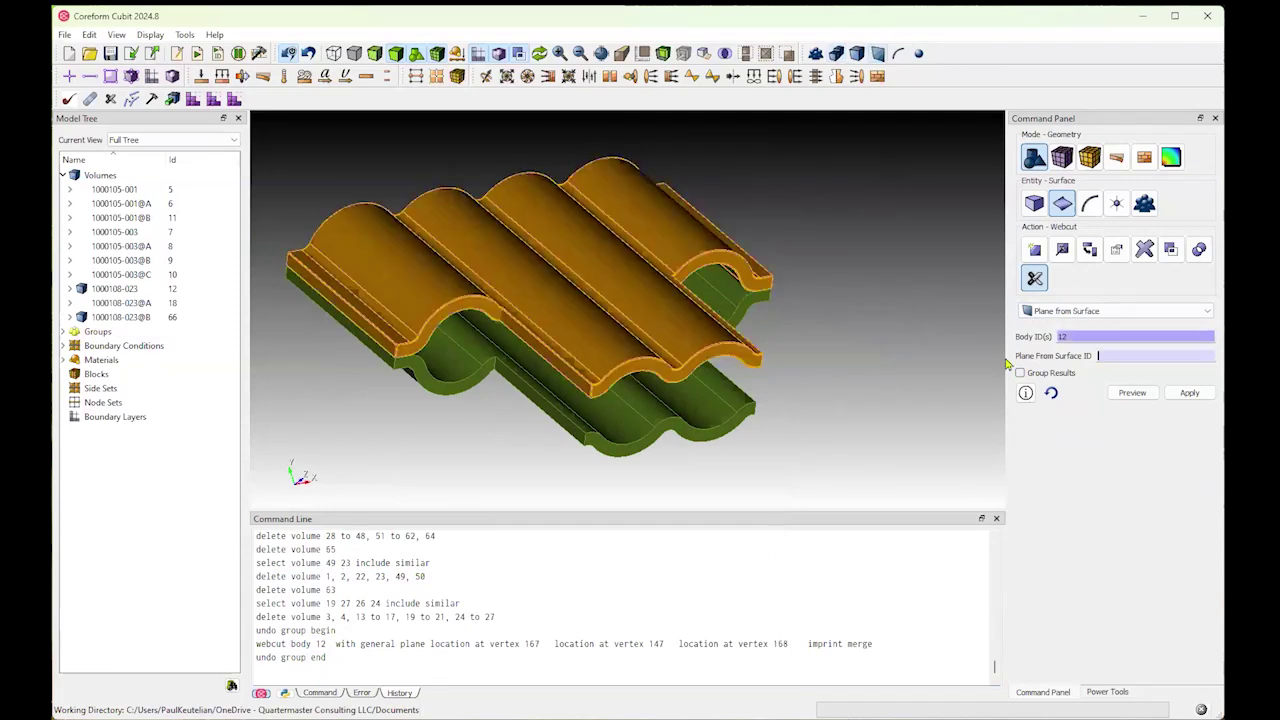
left_click(503, 334)
left_click(1132, 392)
left_click(1184, 396)
Step: Preview and apply a webcut of the three-channel body 67 with the plane from its narrow side face, surface 162
middle_click_drag(560, 420, 651, 220)
left_click(637, 320)
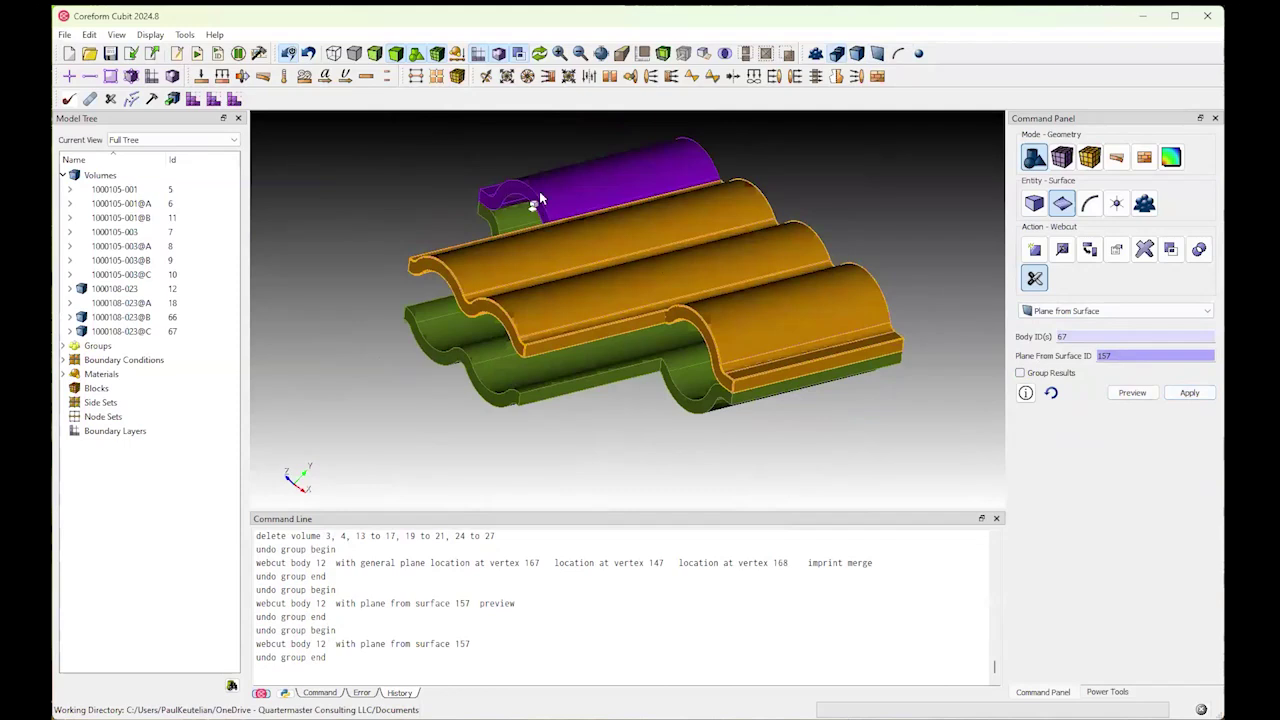
left_click(1140, 359)
left_click(617, 336)
left_click(1132, 392)
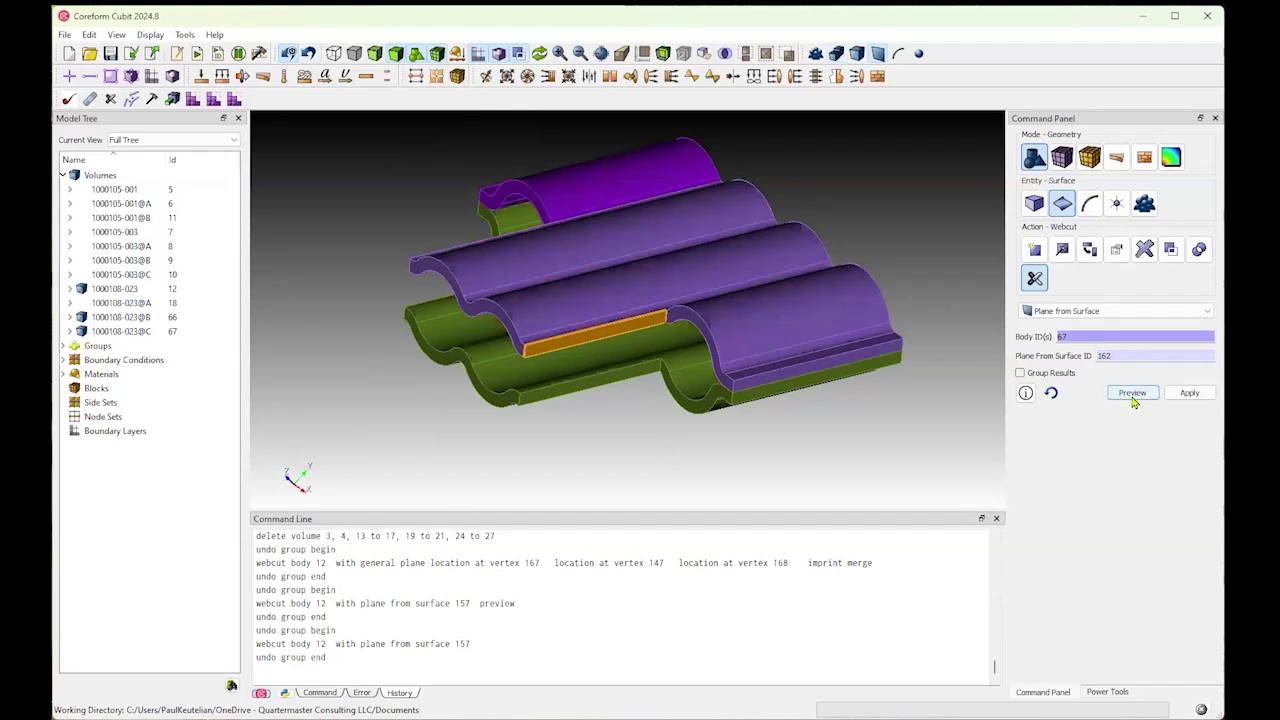
left_click(1189, 393)
Step: Preview and apply a webcut of the two-channel body 68 with the plane from the neighbouring channel's end face, surface 1027
left_click_drag(660, 338, 704, 310)
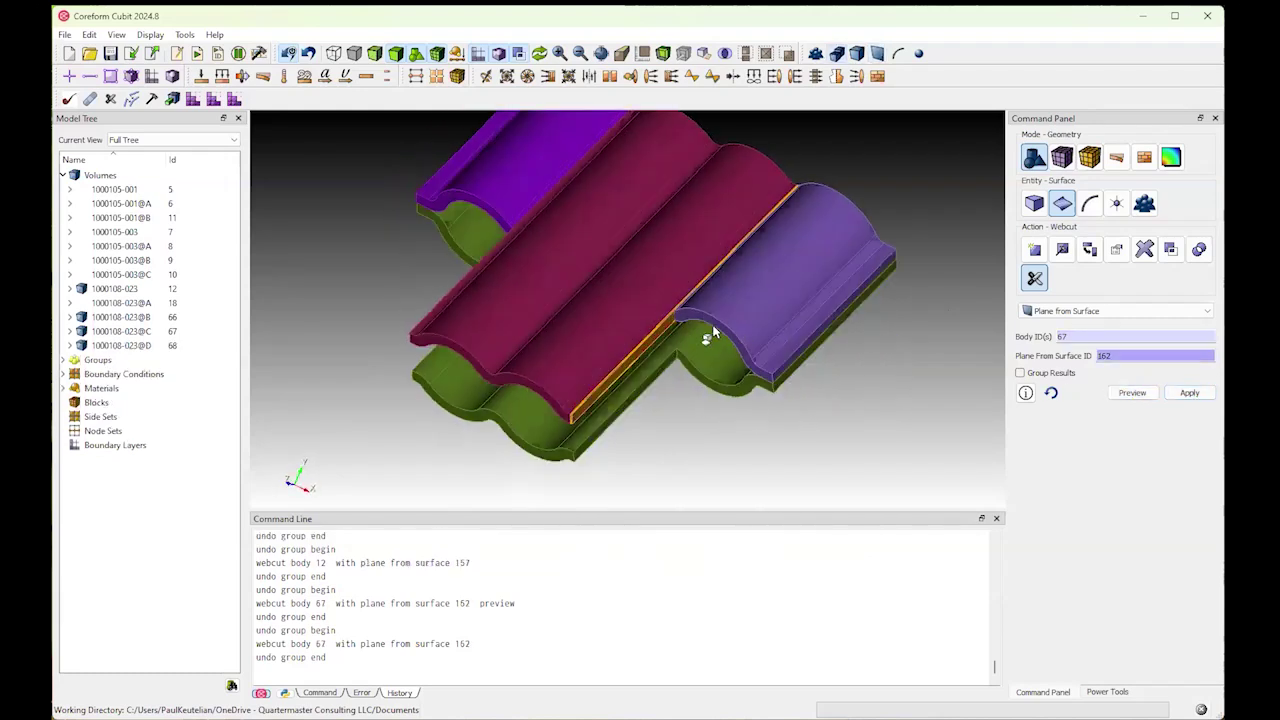
scroll(729, 360, "up", 2)
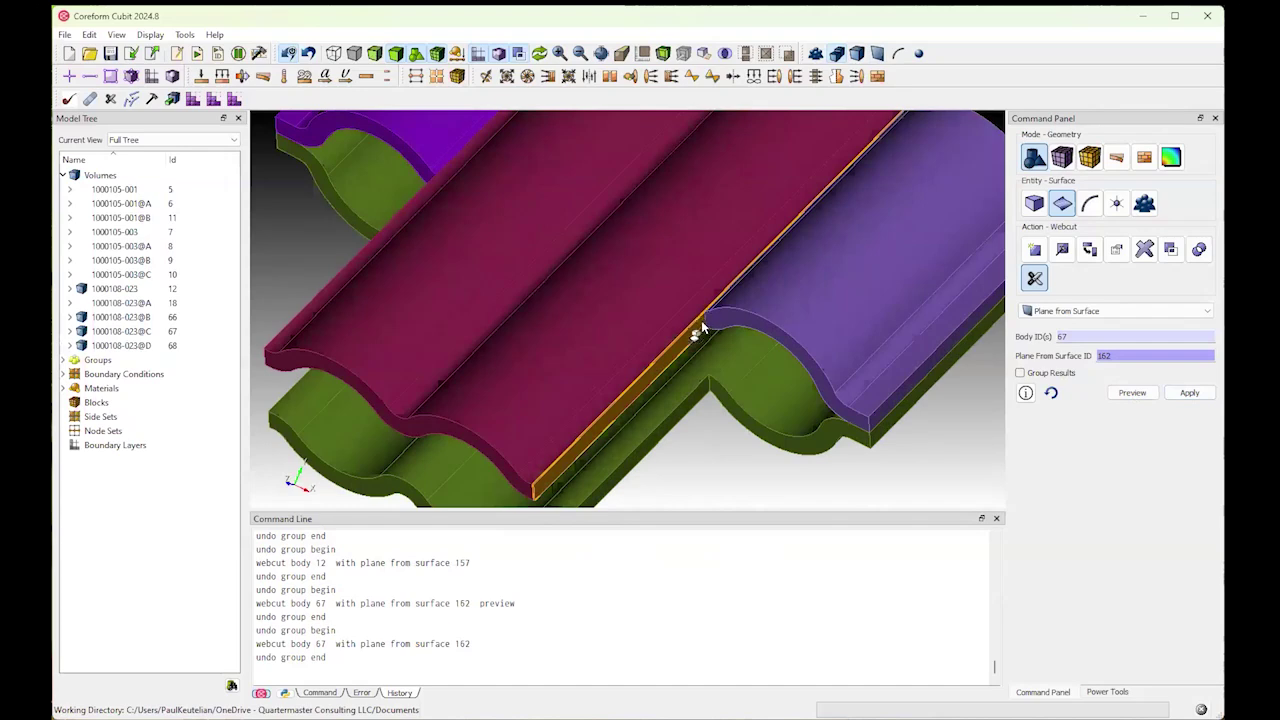
left_click(704, 320)
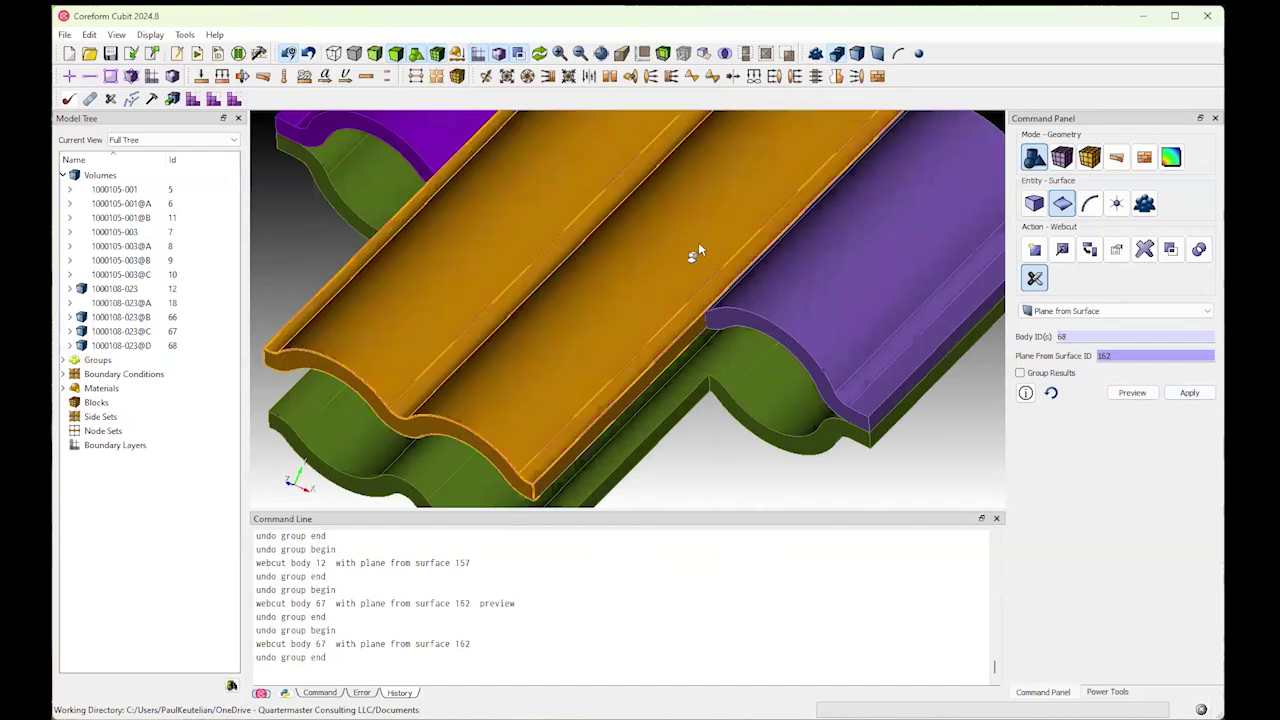
left_click(752, 326)
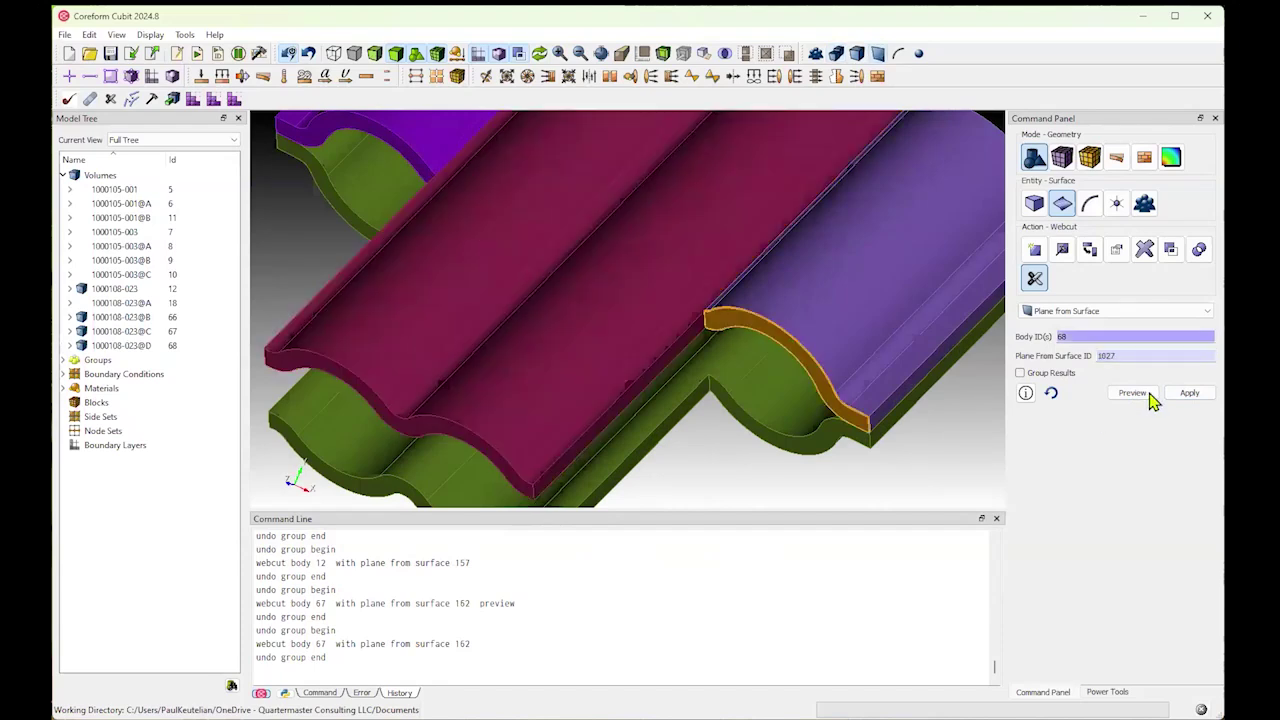
left_click(1148, 394)
left_click(866, 419)
middle_click_drag(866, 419, 574, 286)
scroll(577, 270, "down", 5)
middle_click_drag(716, 112, 660, 231)
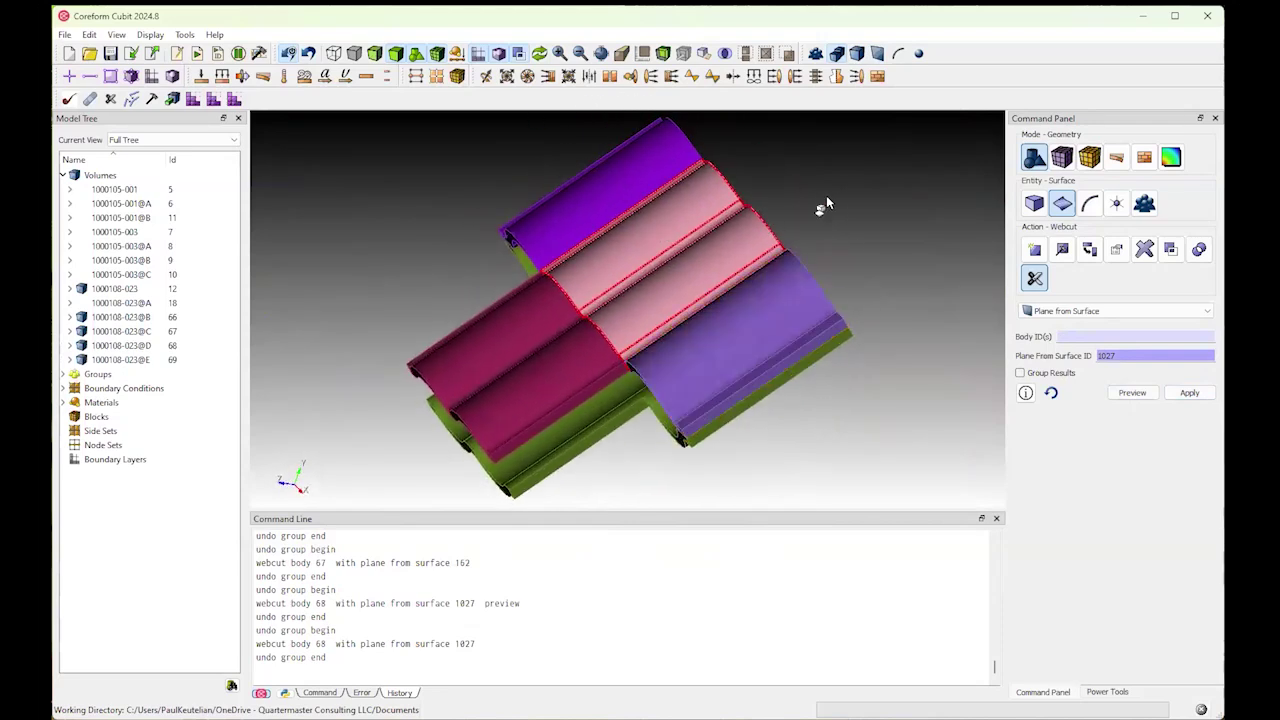
Step: Isolate the two-channel body 69 in the view
right_click(697, 284)
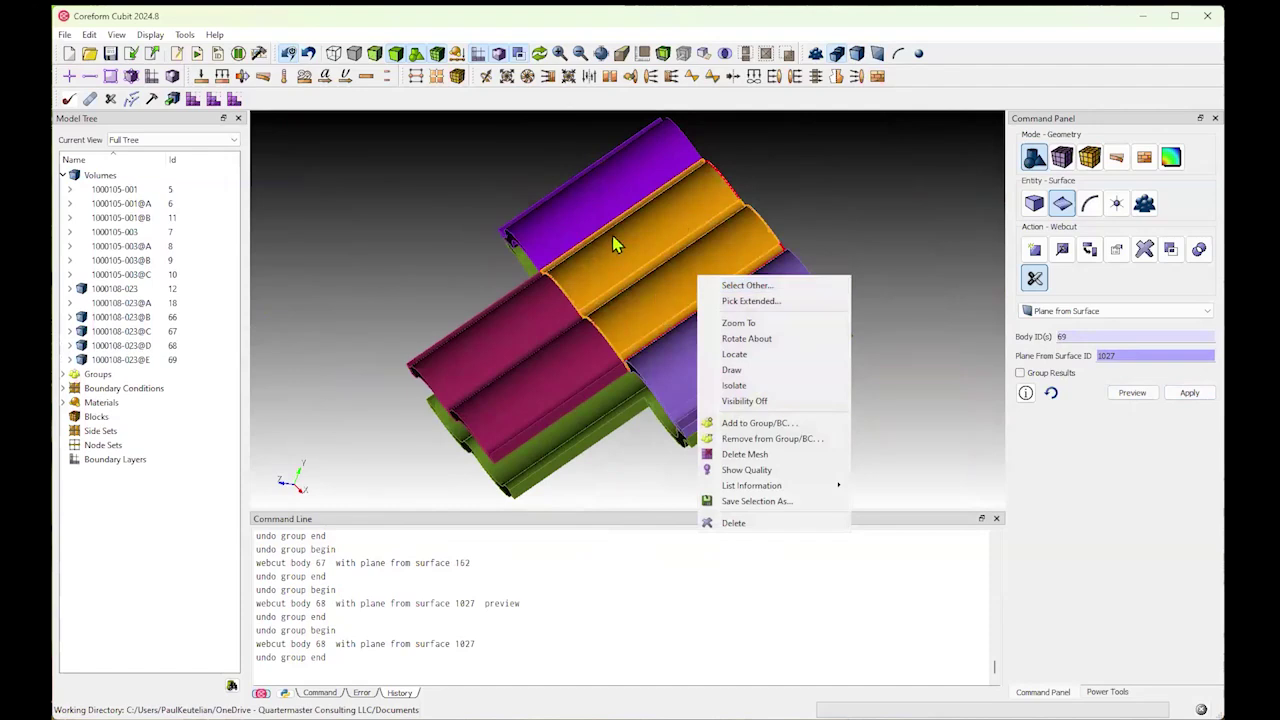
left_click(760, 387)
middle_click_drag(824, 364, 643, 178)
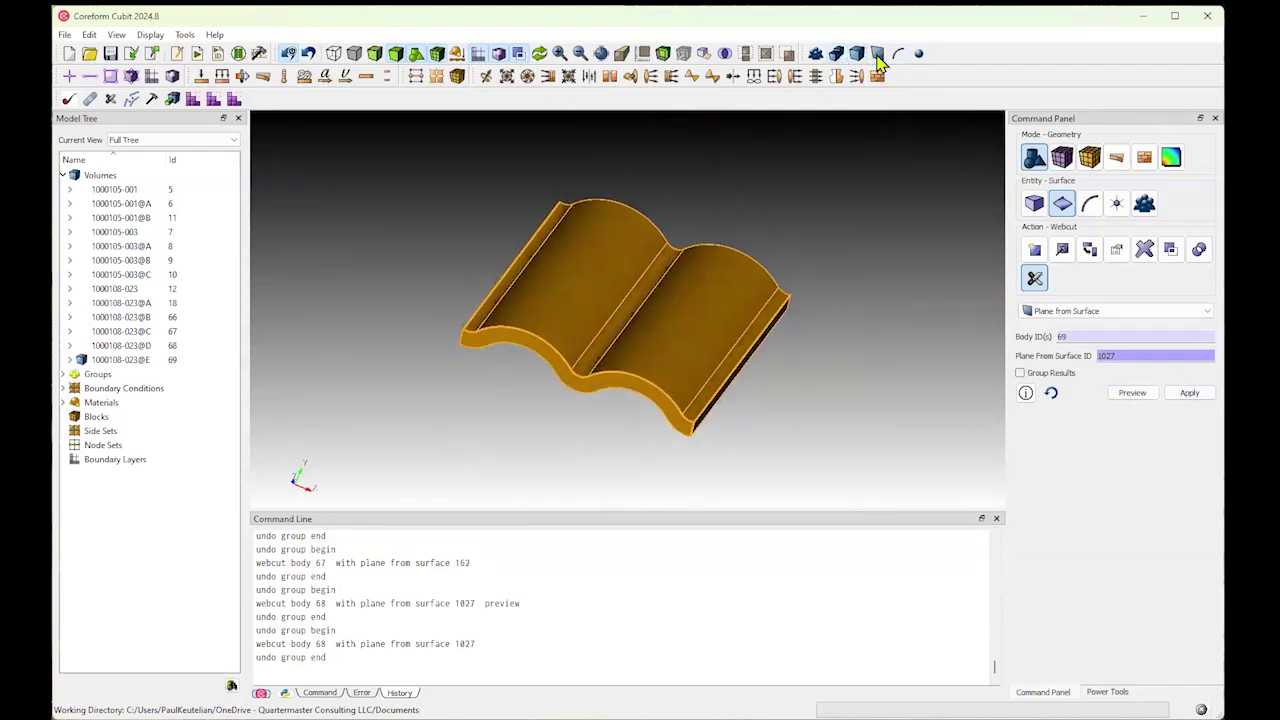
Step: Composite surfaces 1067, 1070, 1069, 1071 and 1068 on one corrugated side of body 69, with bounding curves composited at max curve angle 15
left_click(495, 280)
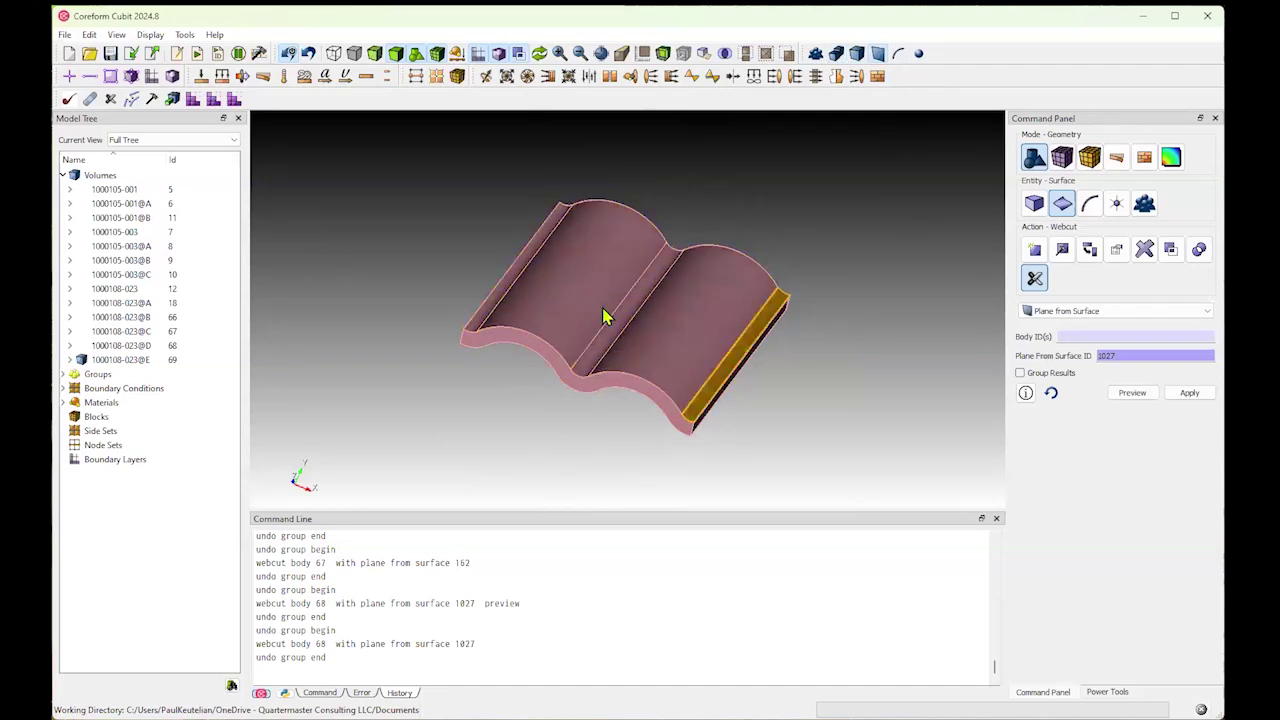
mouse_move(686, 363)
middle_mouse_down()
mouse_move(505, 282)
mouse_move(509, 300)
mouse_move(598, 323)
mouse_move(525, 302)
mouse_move(548, 346)
mouse_move(637, 336)
middle_mouse_up()
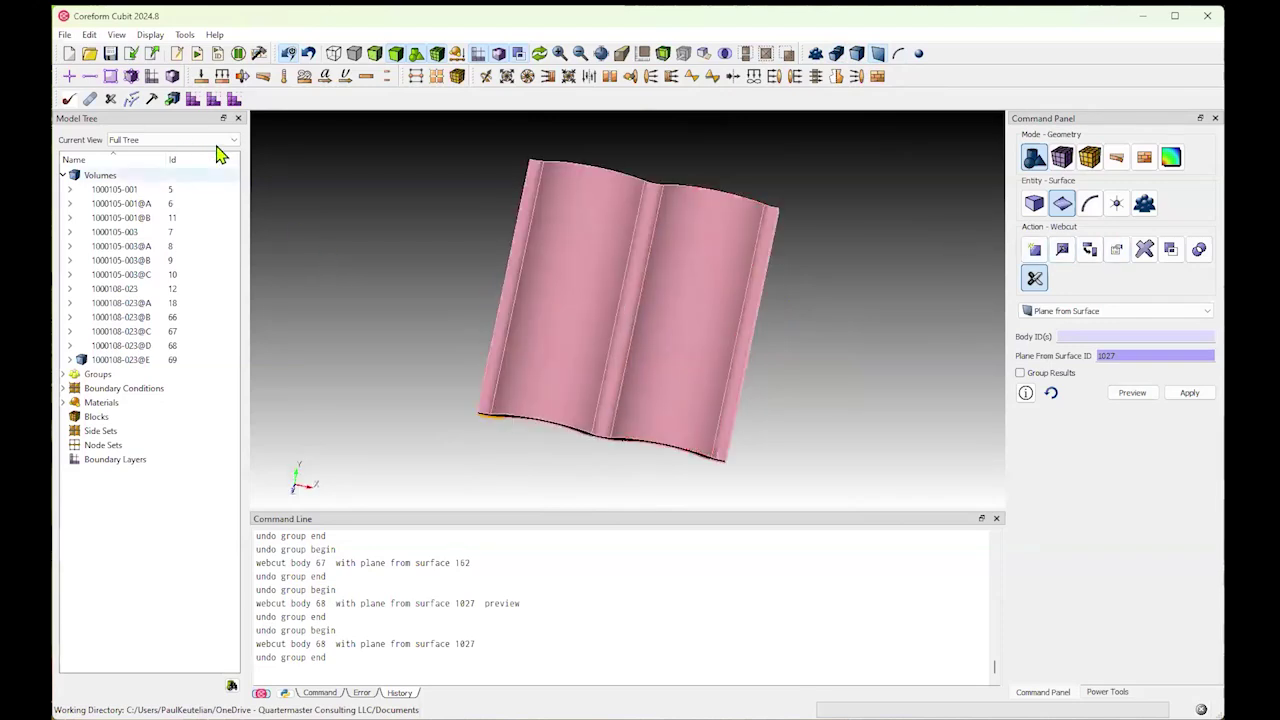
left_click(131, 100)
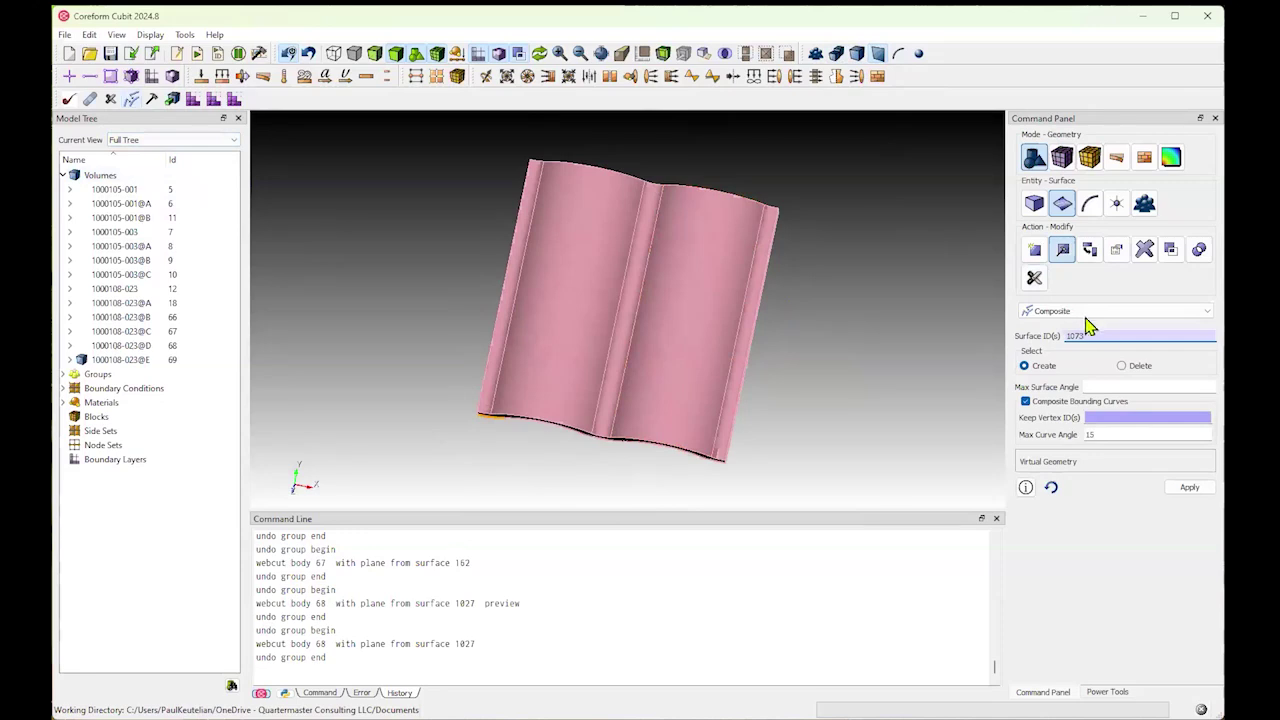
mouse_move(634, 137)
middle_mouse_down()
mouse_move(580, 134)
mouse_move(733, 176)
middle_mouse_up()
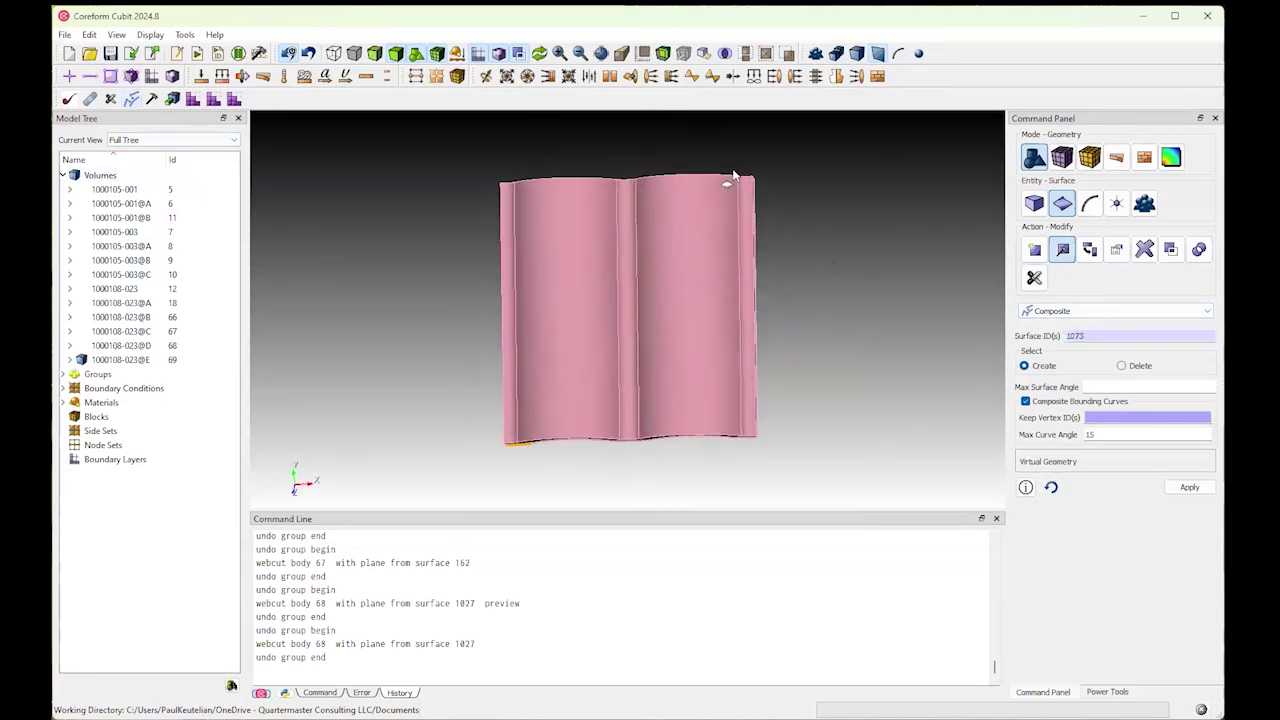
left_click_drag(509, 276, 752, 344)
left_click(1185, 487)
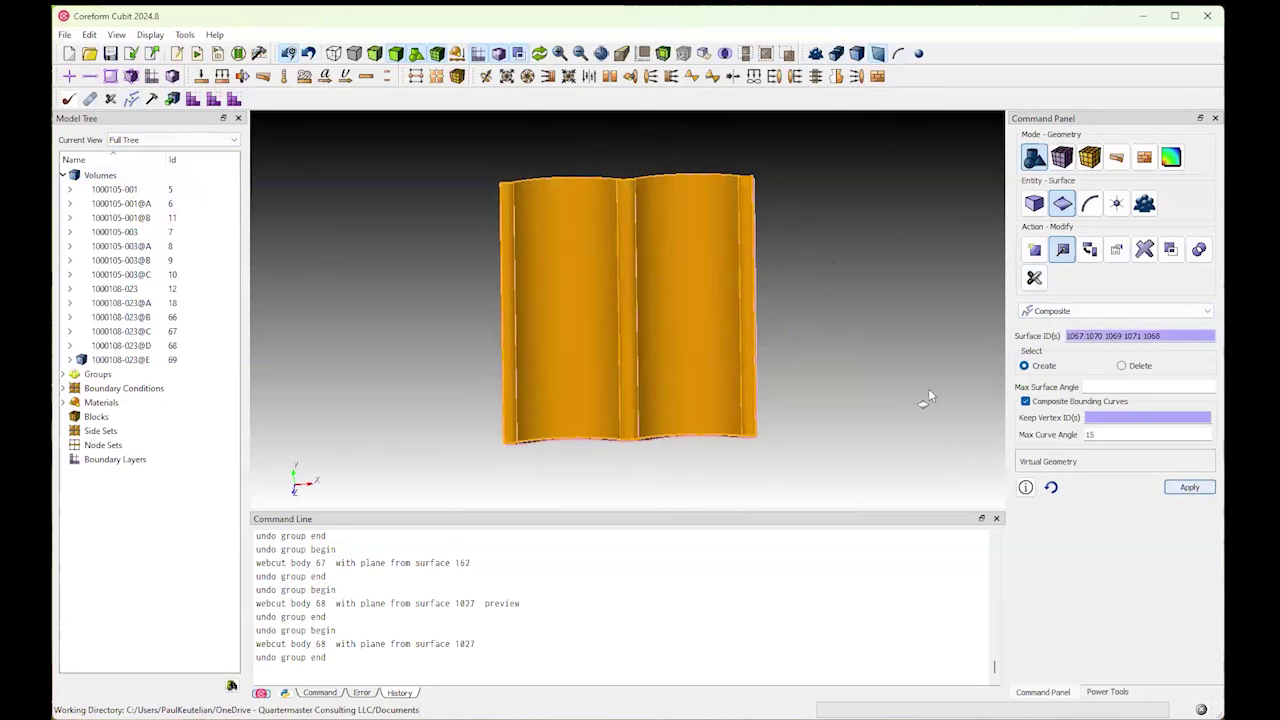
left_click(573, 328)
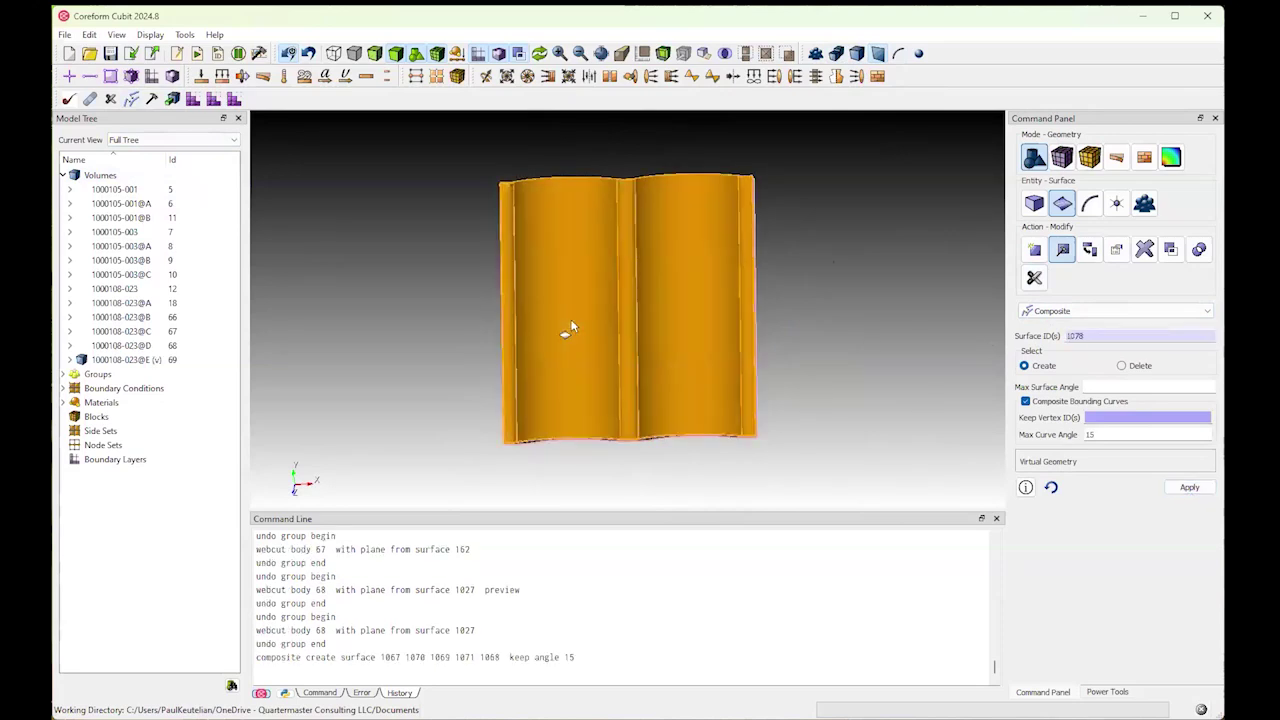
Step: Composite the opposite corrugated side of body 69, surfaces 1072, 1076, 1073, 1074 and 1075, with max curve angle 15
left_click_drag(772, 287, 623, 322)
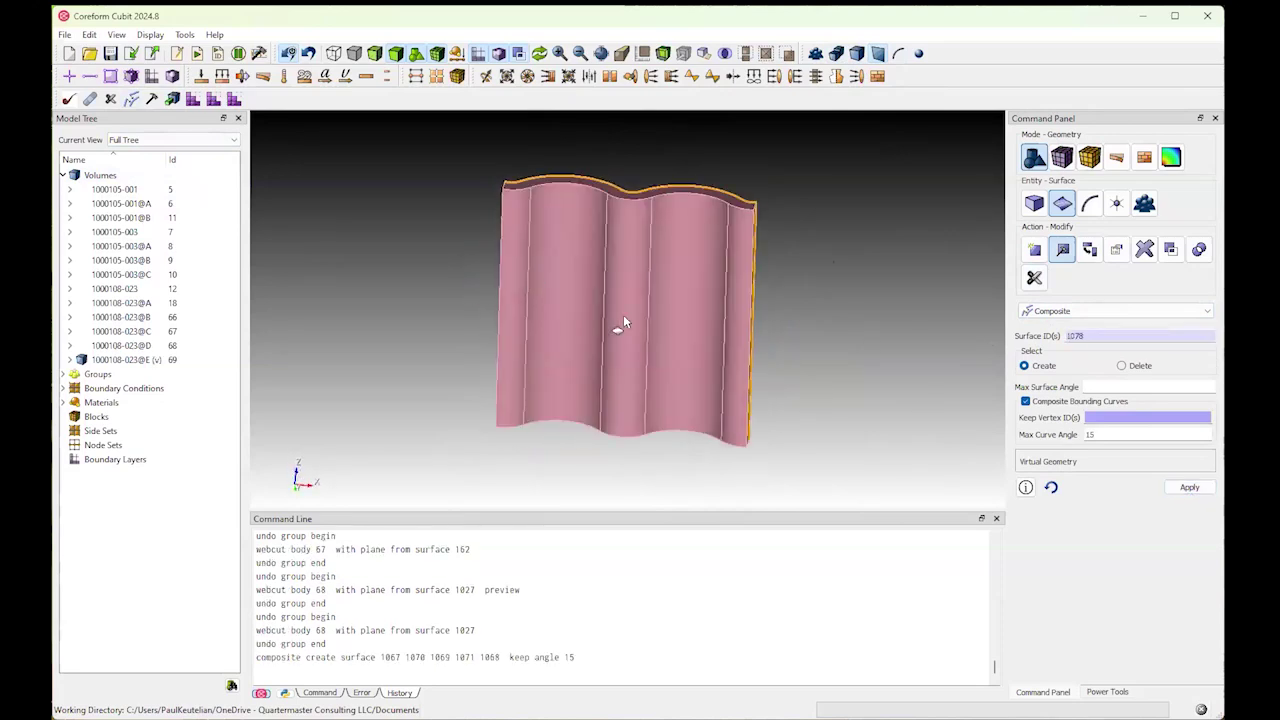
left_click(940, 331)
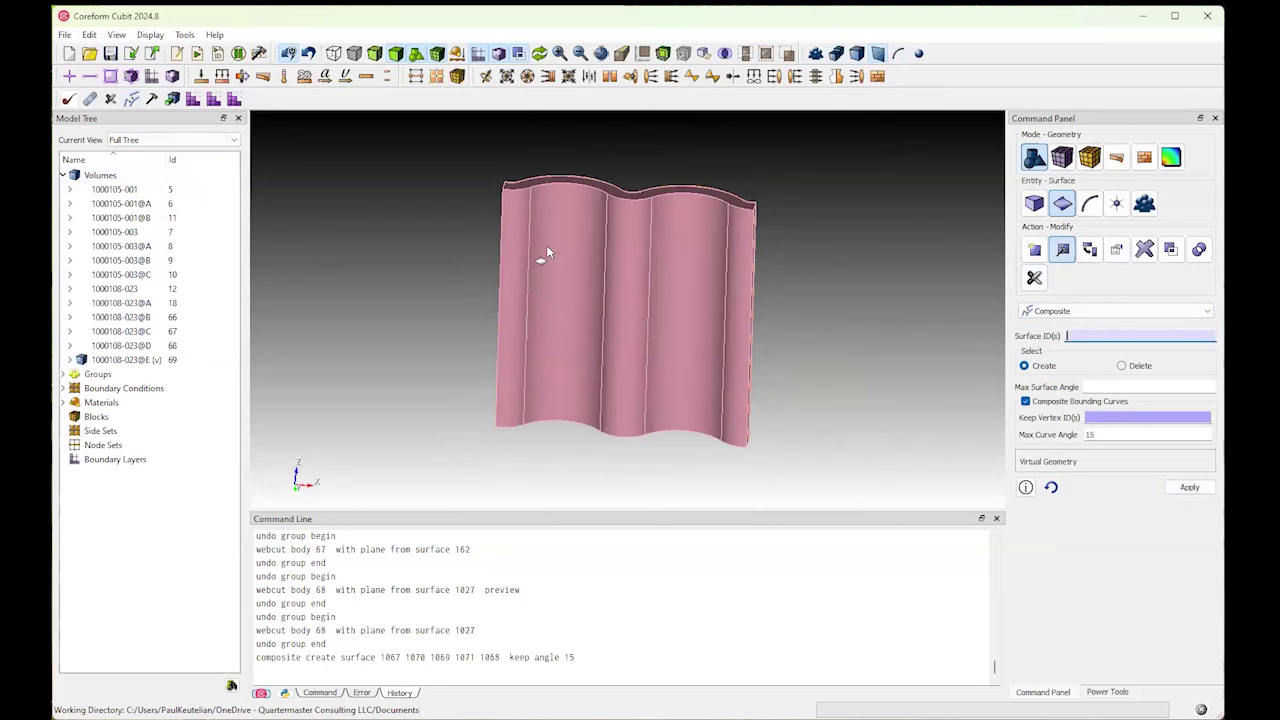
left_click_drag(512, 266, 744, 309, "ctrl")
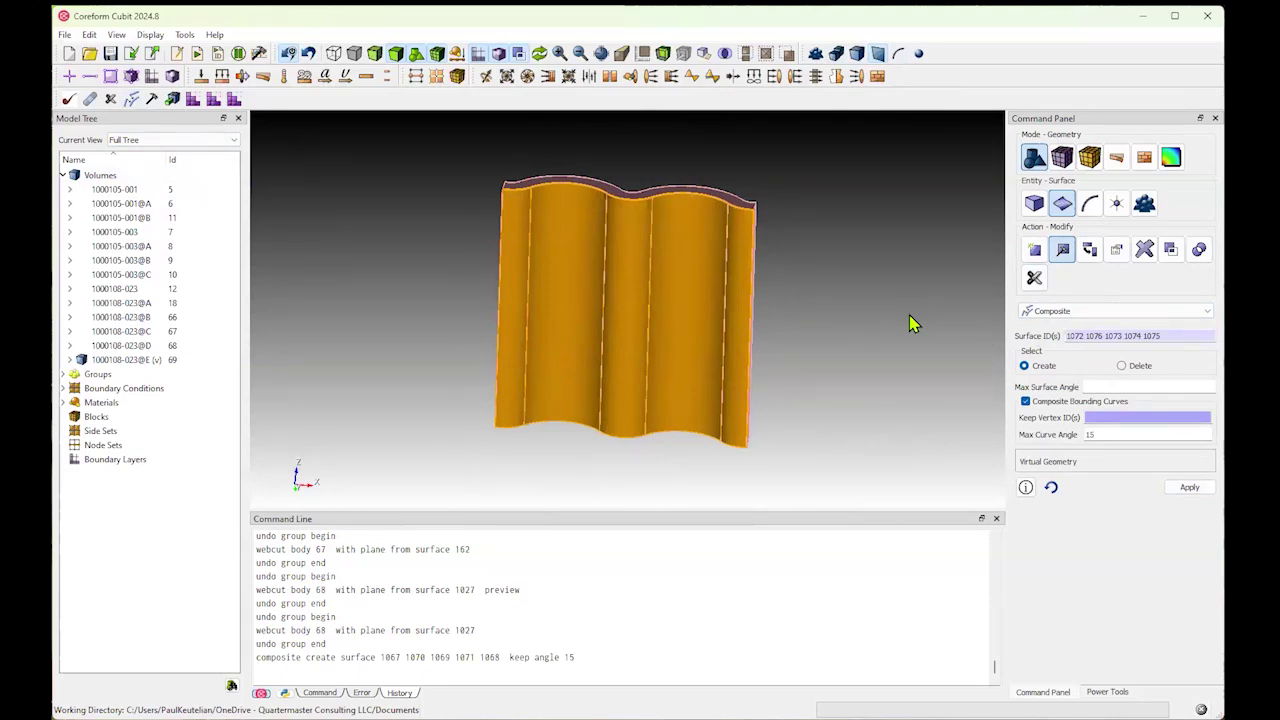
left_click(1189, 487)
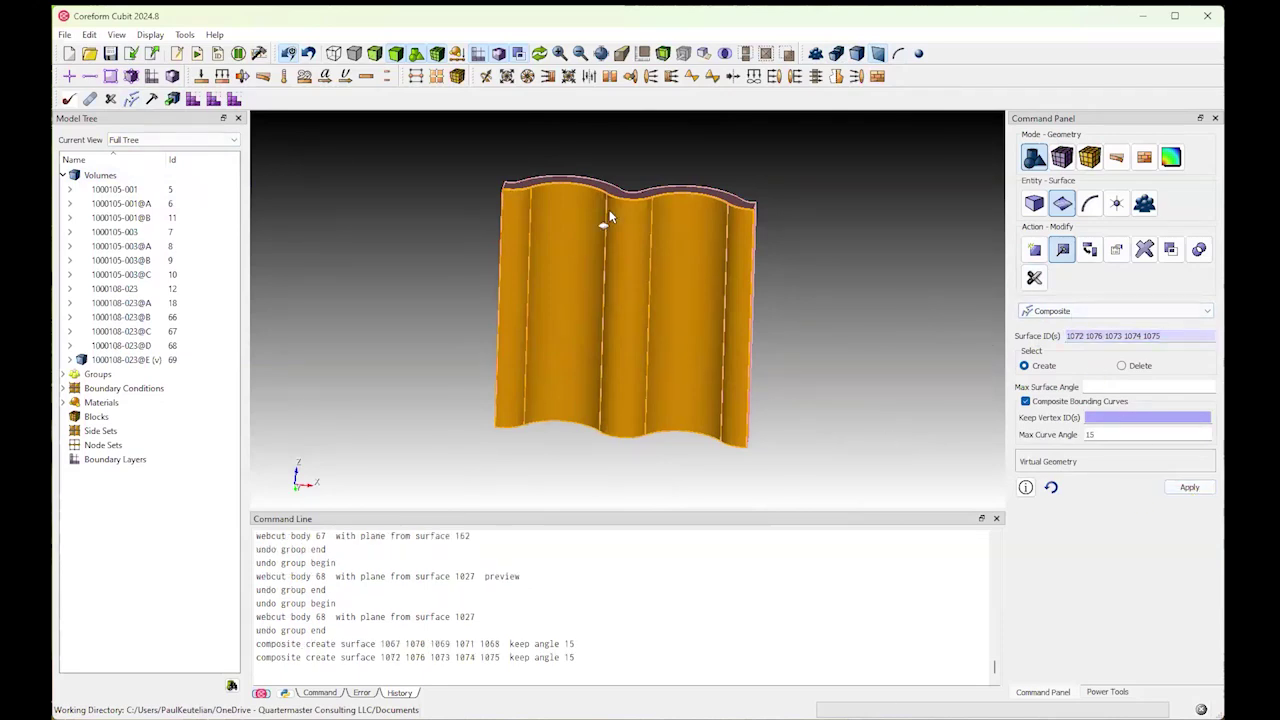
left_click_drag(663, 206, 557, 320)
left_click_drag(625, 295, 794, 308)
Step: Select the isolated body 69 for Sweep volume meshing
left_click(1062, 157)
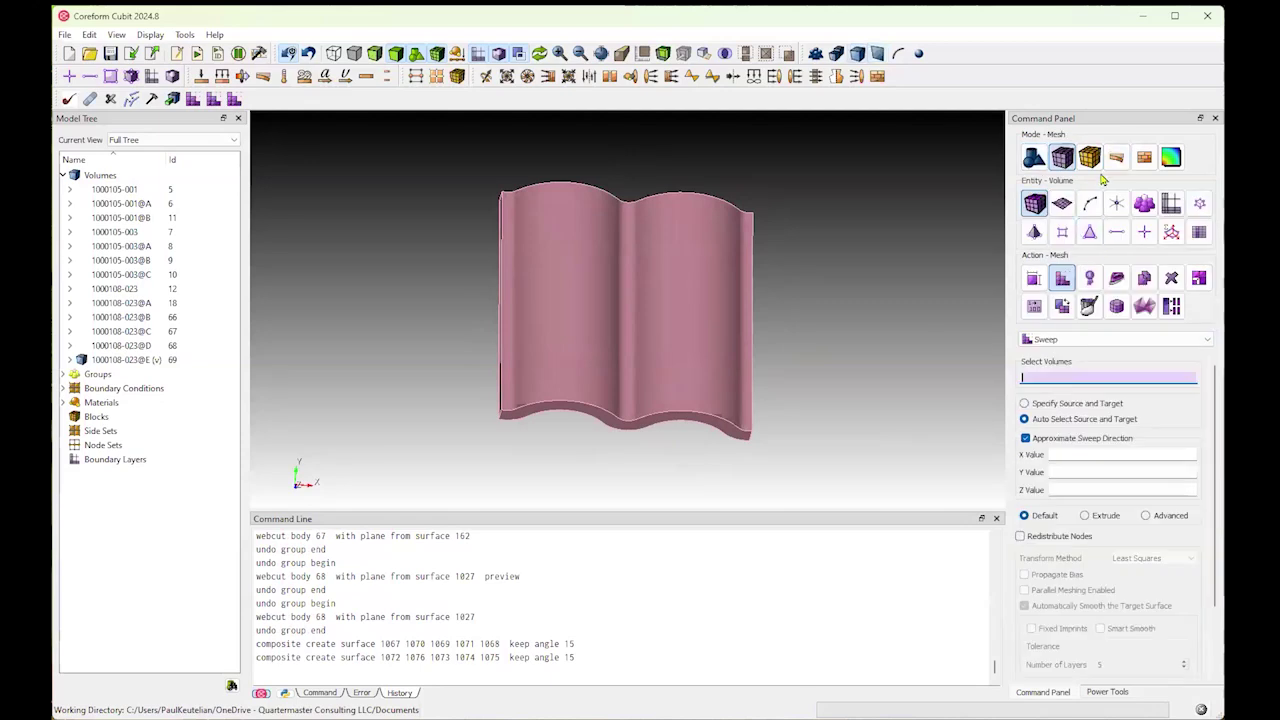
left_click_drag(765, 233, 760, 336)
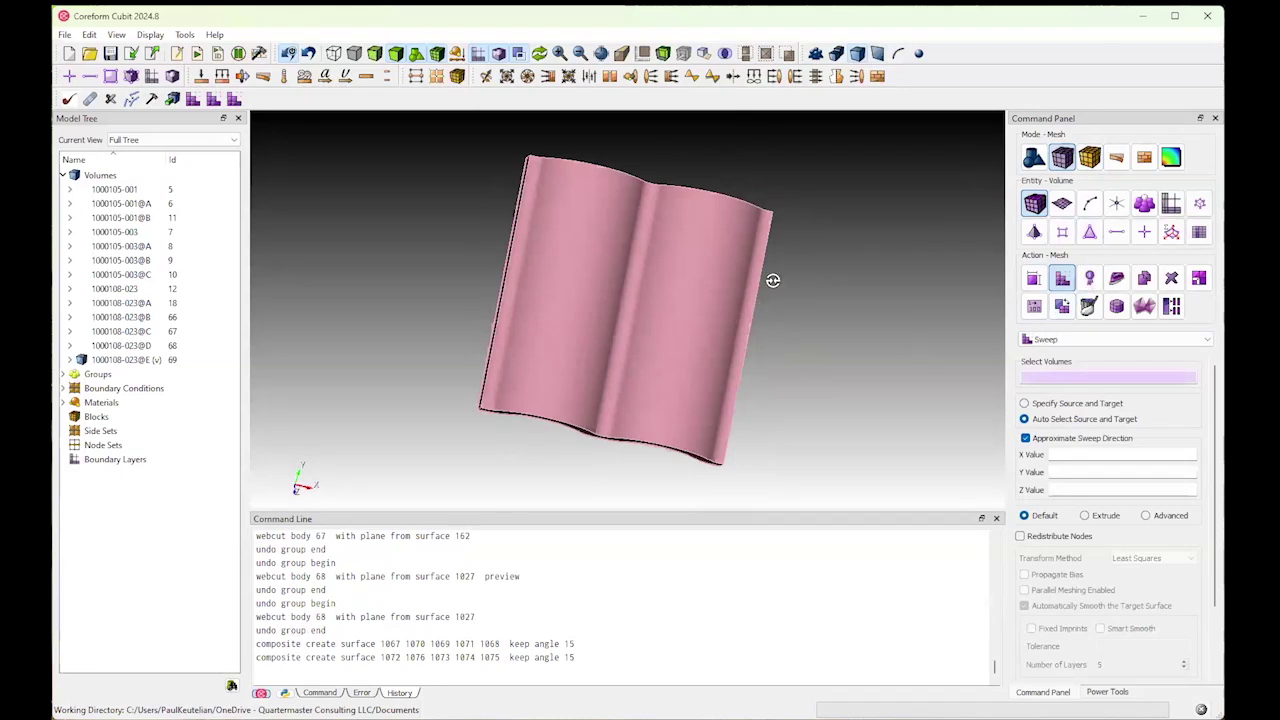
left_click(740, 262)
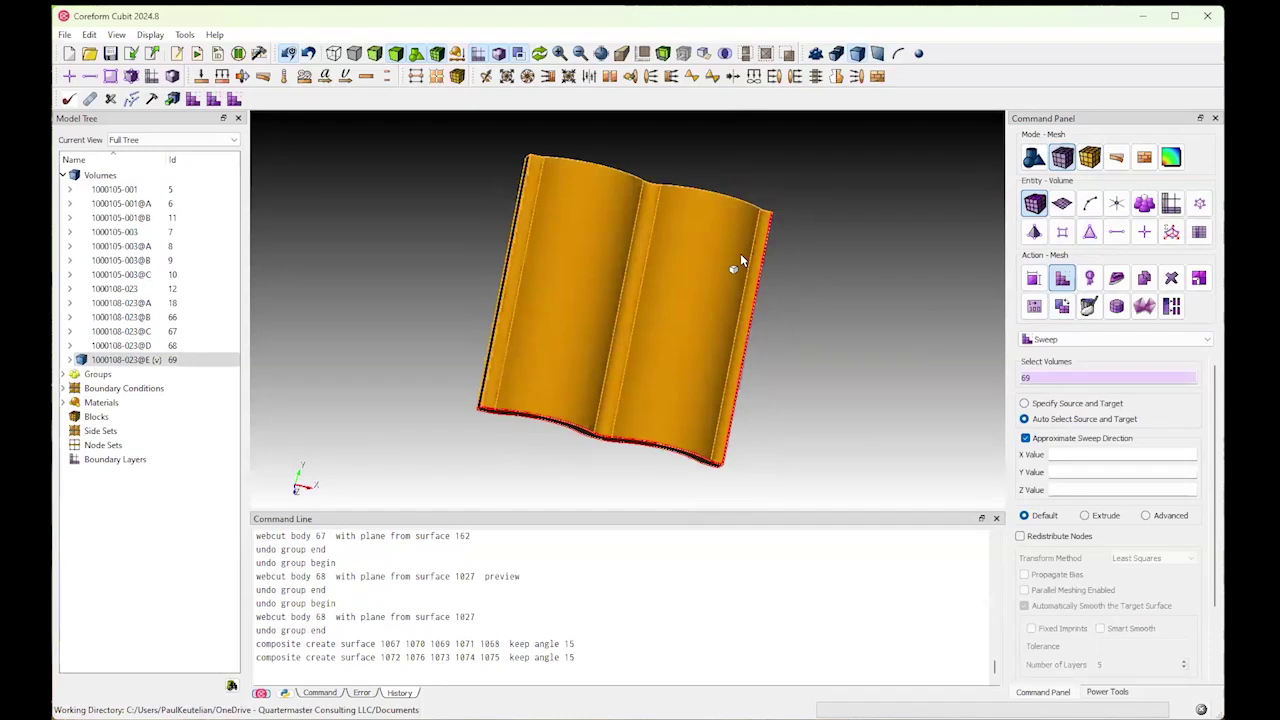
left_click(870, 430)
left_click(597, 299)
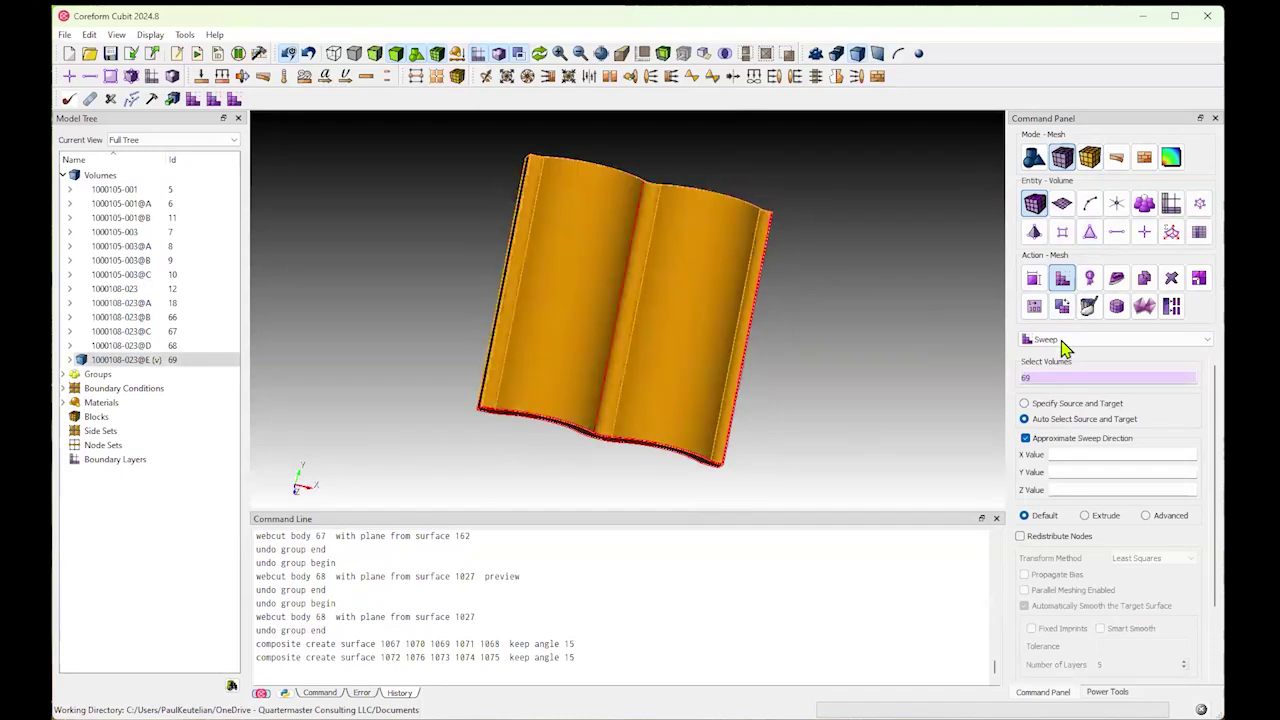
Step: Assign the Map meshing scheme to the composited corrugated surface 1078
left_click(1062, 204)
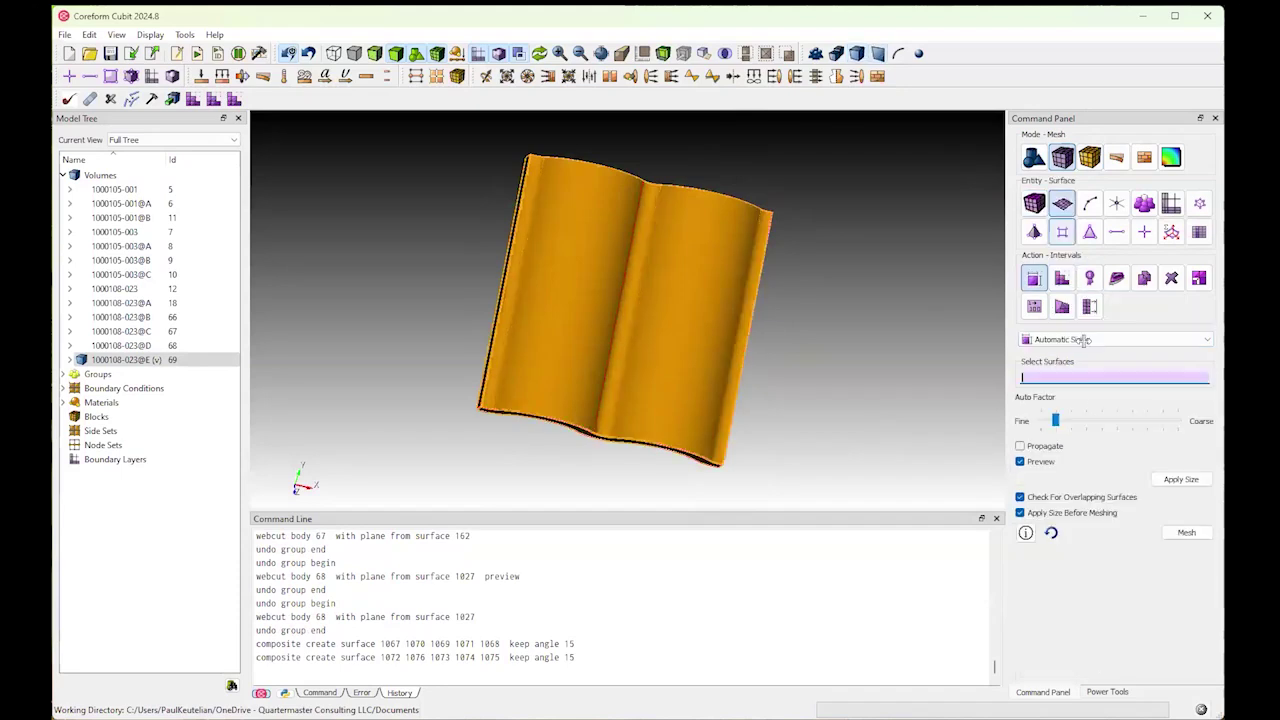
left_click(1034, 306)
left_click(693, 354)
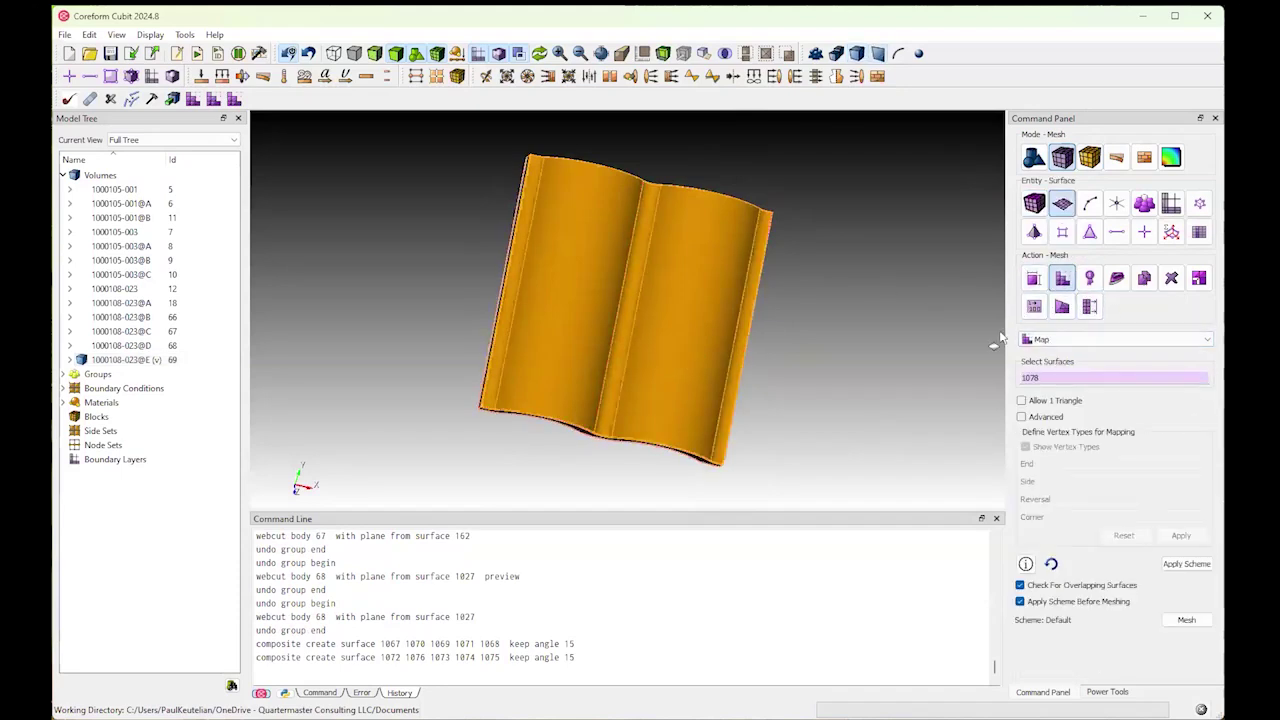
left_click_drag(541, 145, 600, 165)
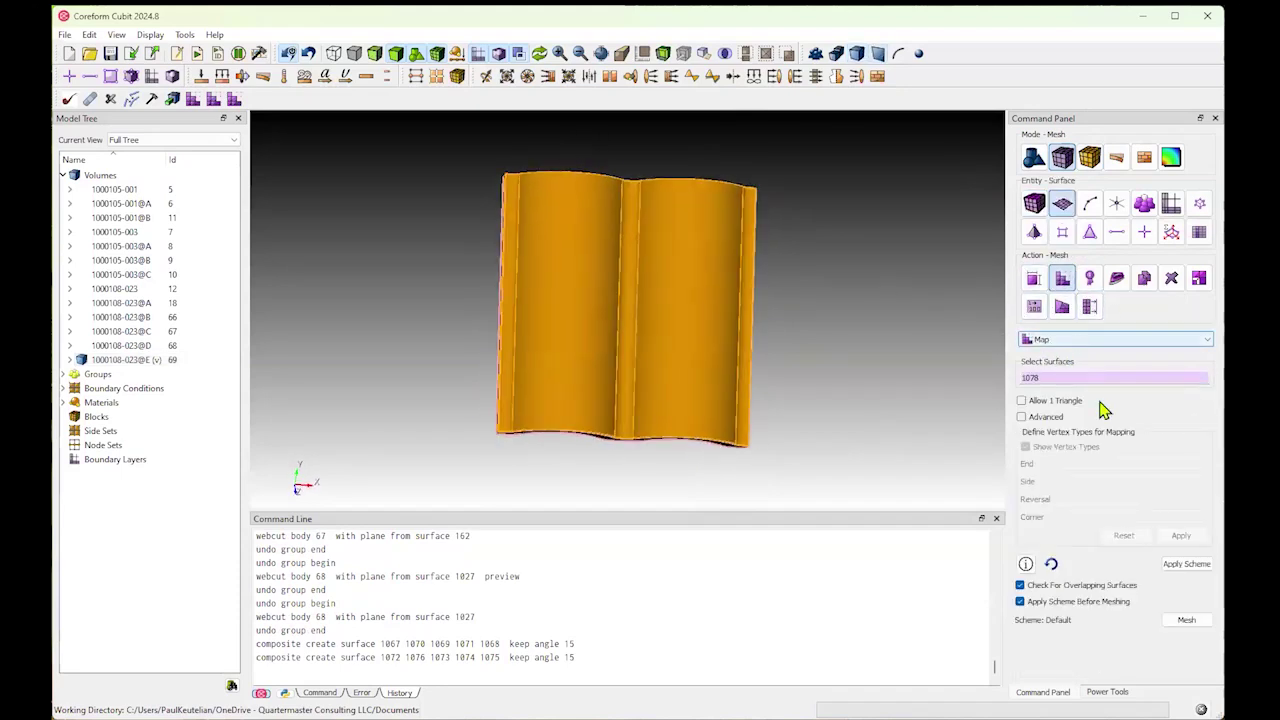
left_click(1186, 563)
Step: Apply automatic sizing with auto factor 2 to surface 1078 and mesh it
left_click(1033, 280)
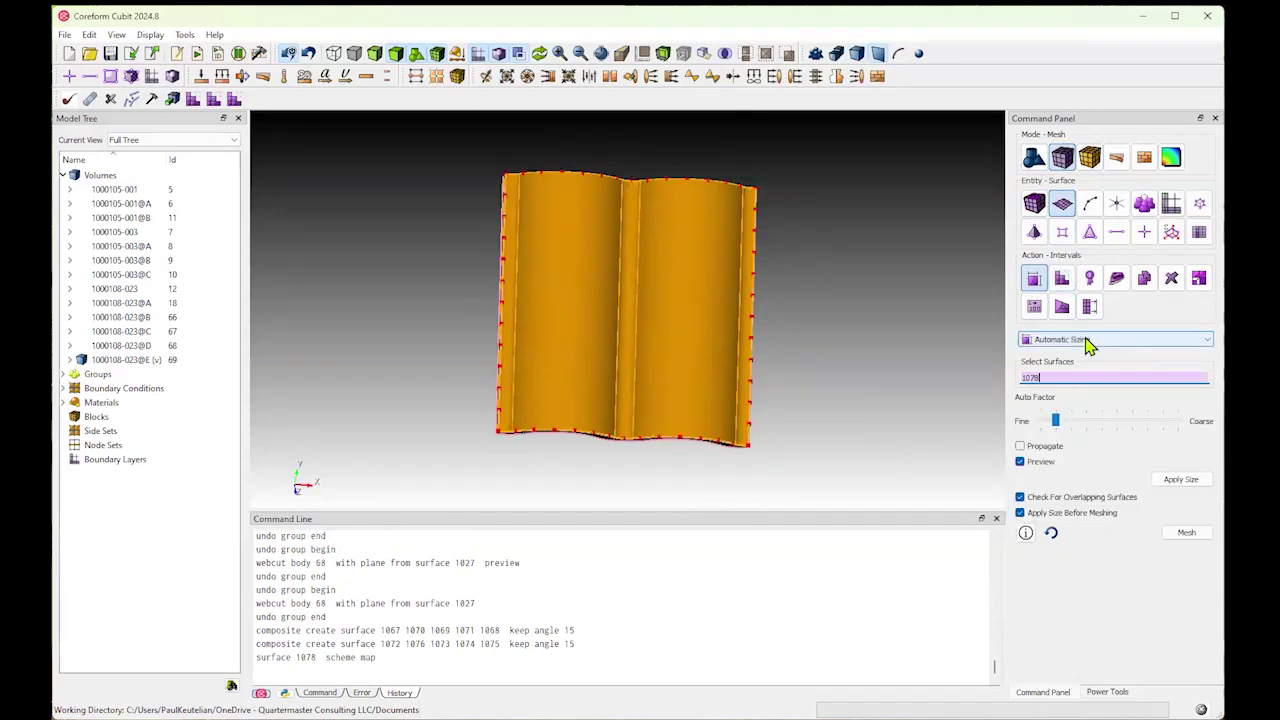
left_click(1055, 424)
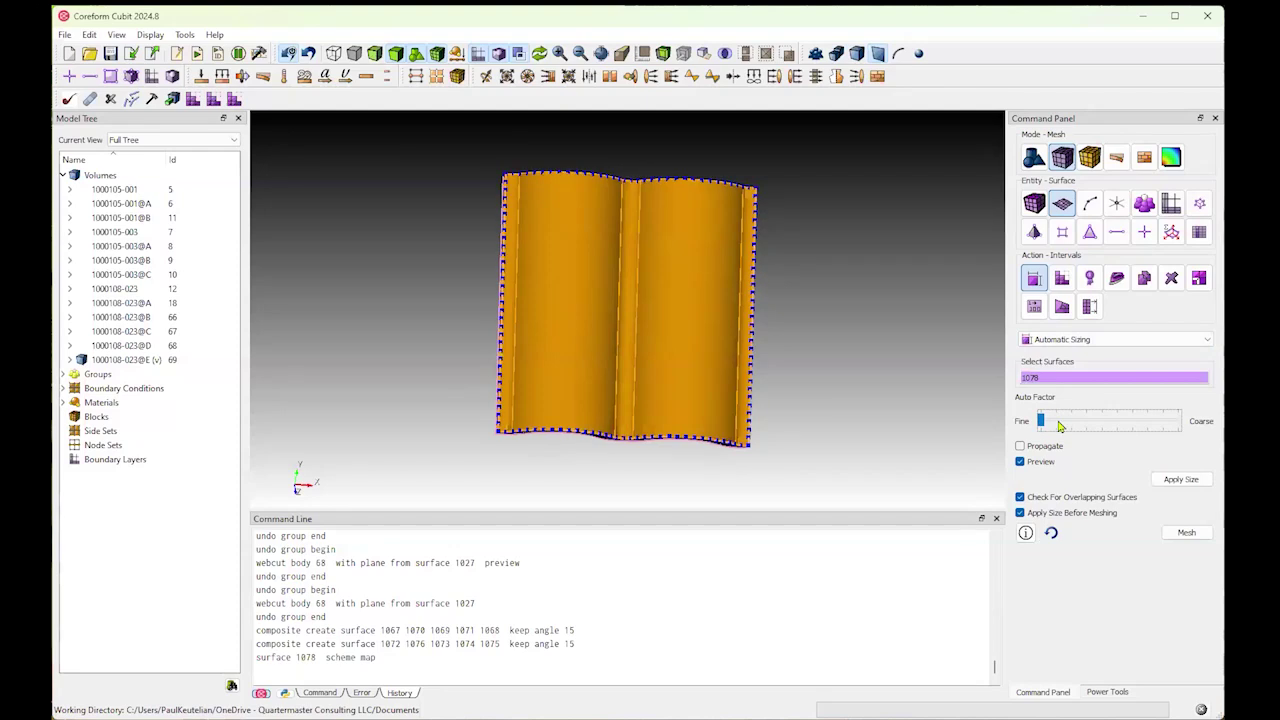
left_click_drag(753, 422, 670, 435)
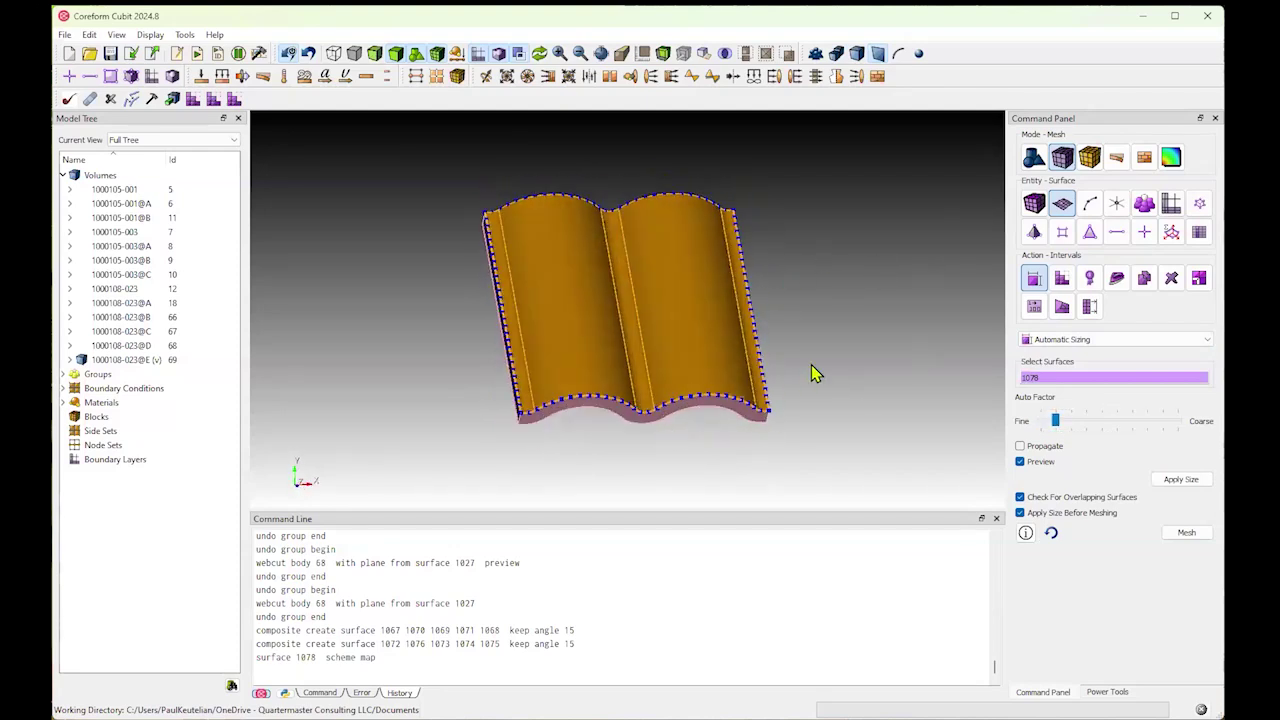
left_click(1181, 480)
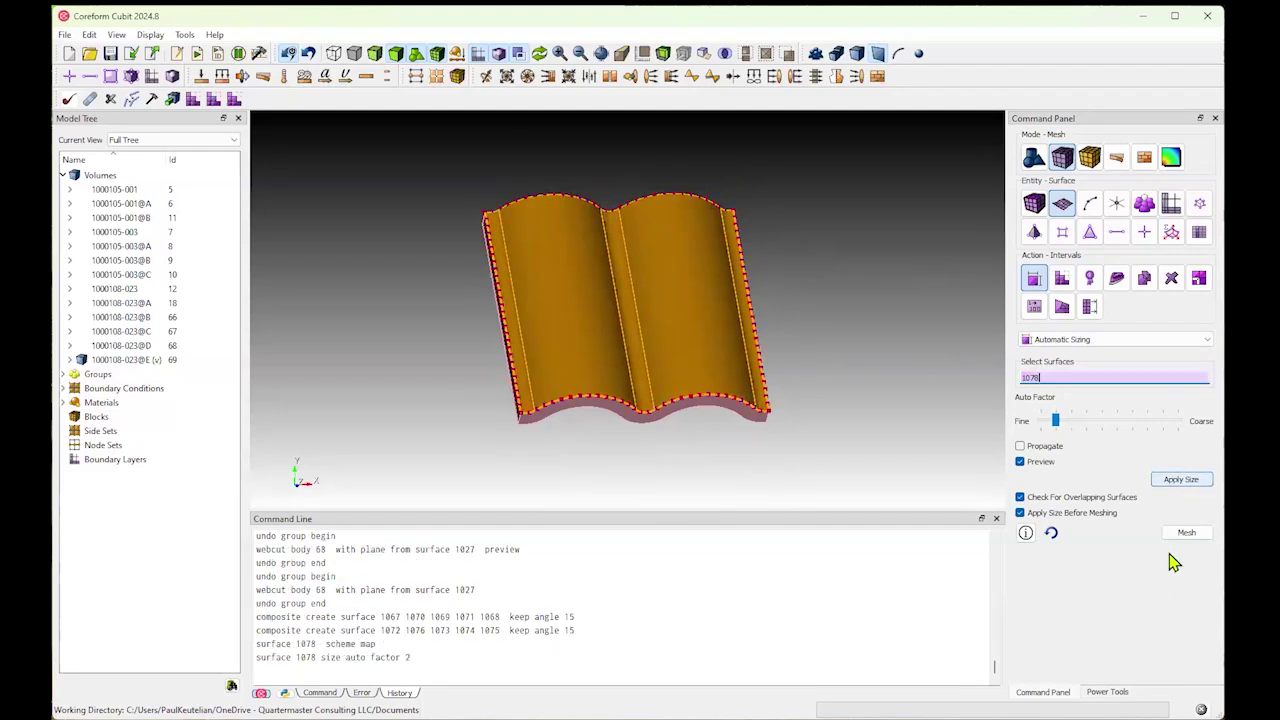
left_click(1090, 340)
left_click(1088, 346)
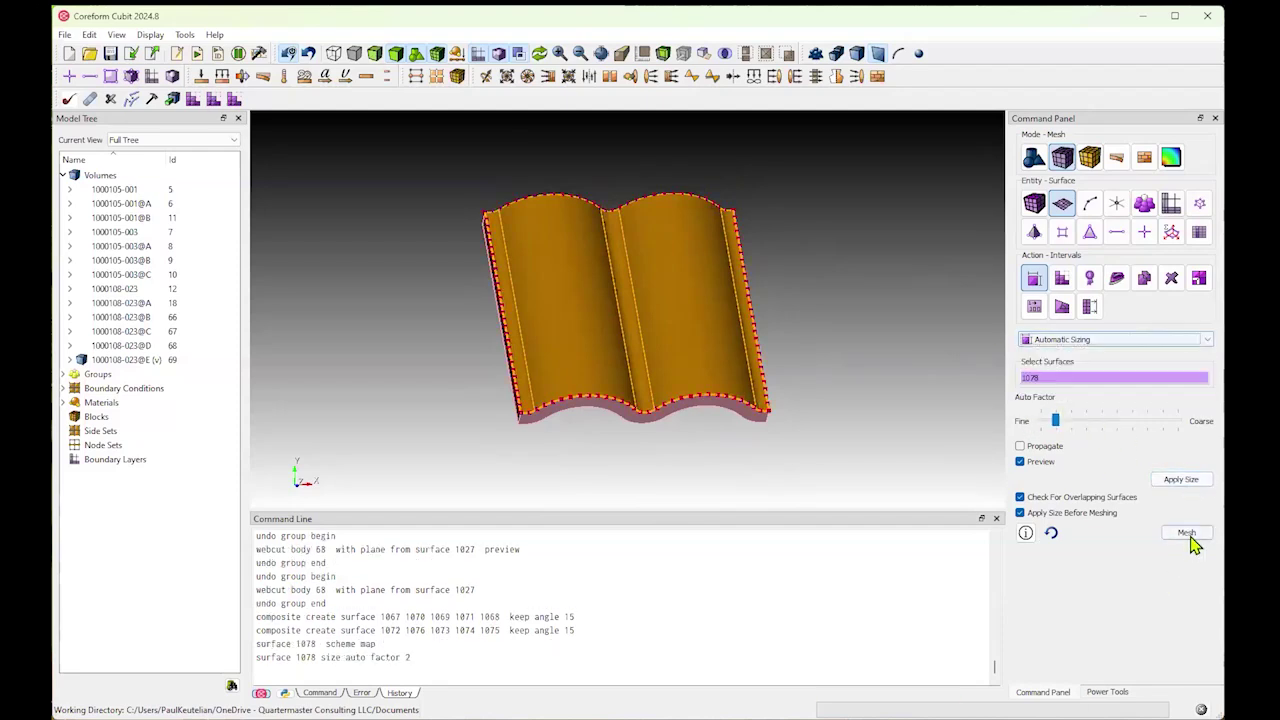
left_click(1187, 533)
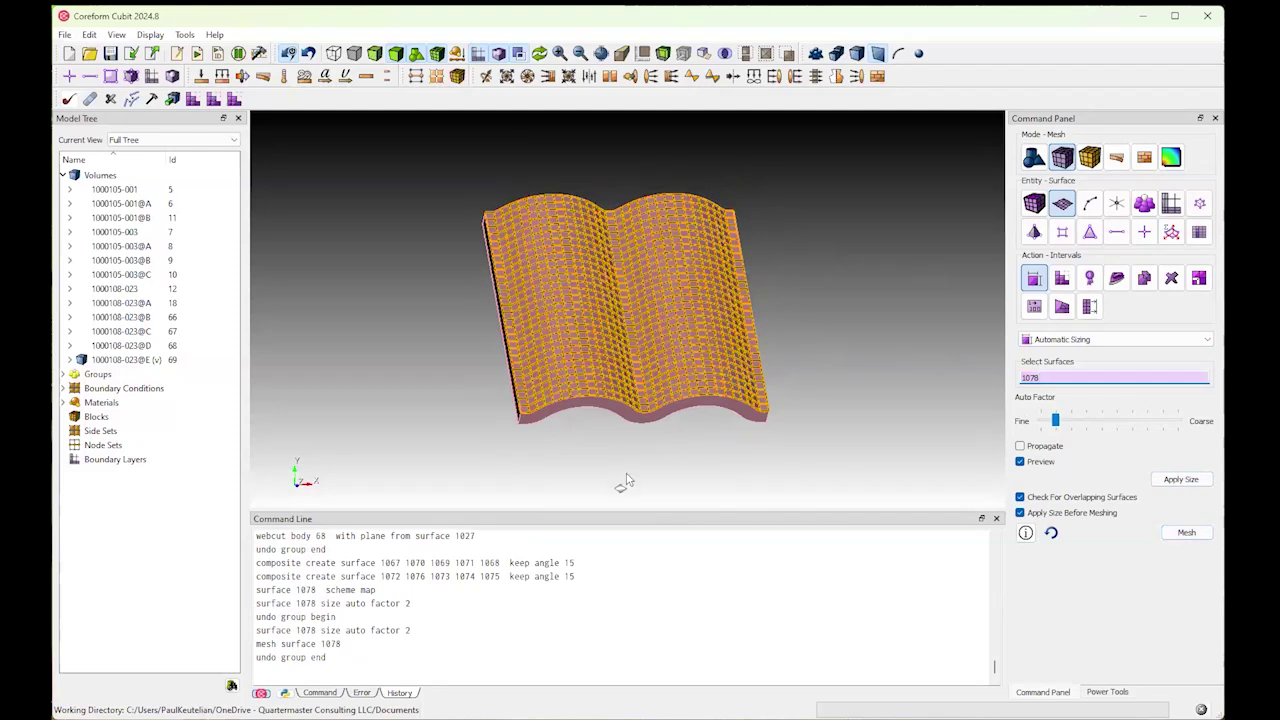
Step: Assign the Map scheme to the opposite corrugated surface 1079, size it with auto factor 2, and mesh it
left_click_drag(632, 455, 620, 334)
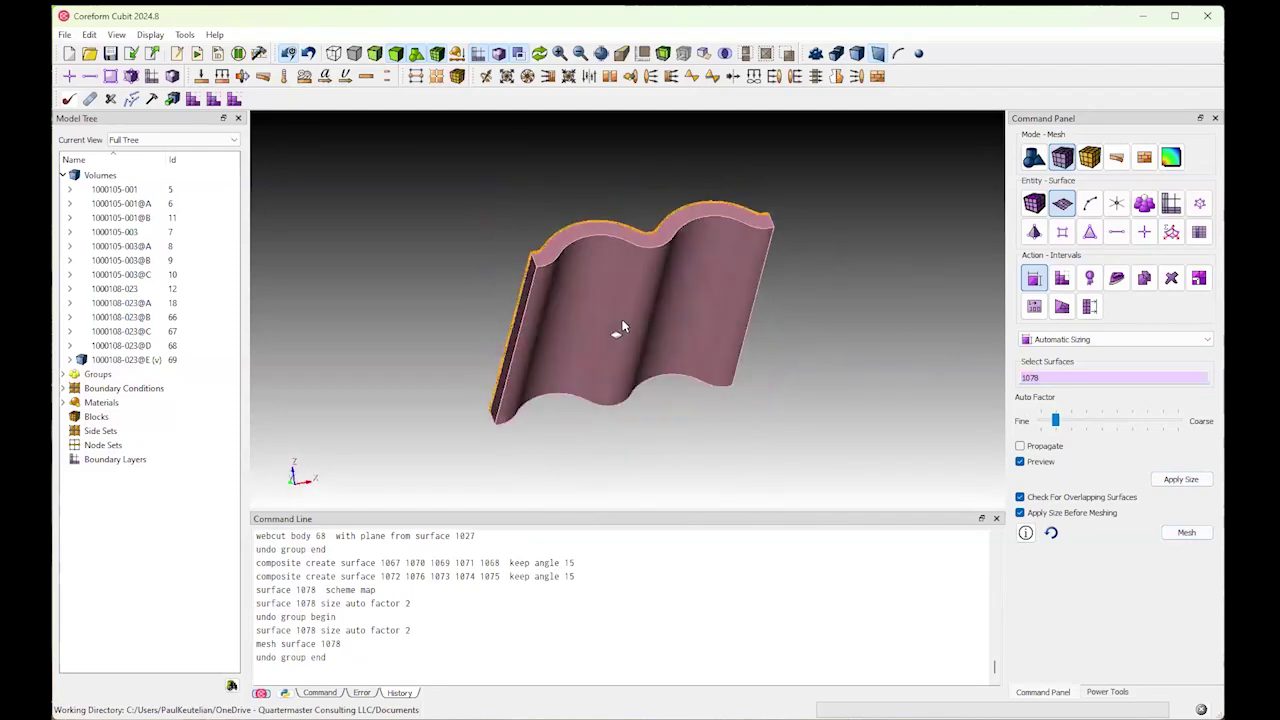
left_click(620, 334)
left_click(1062, 279)
left_click(1187, 564)
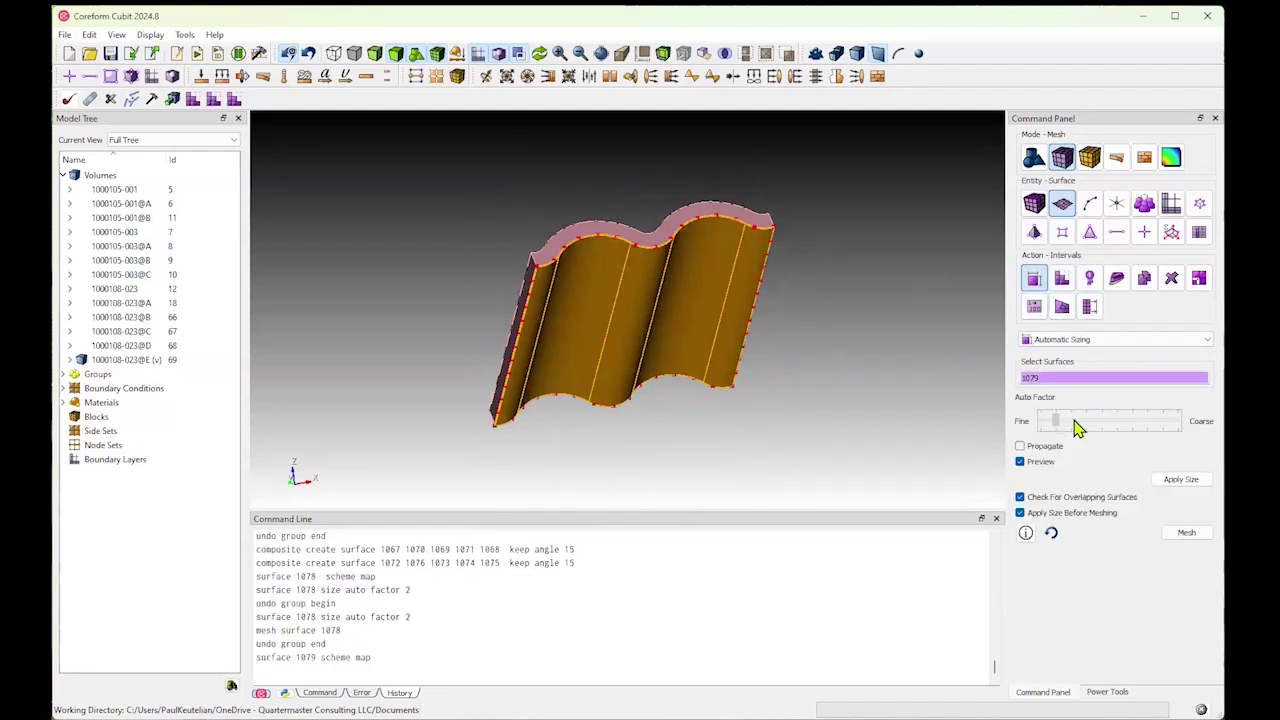
left_click(1180, 479)
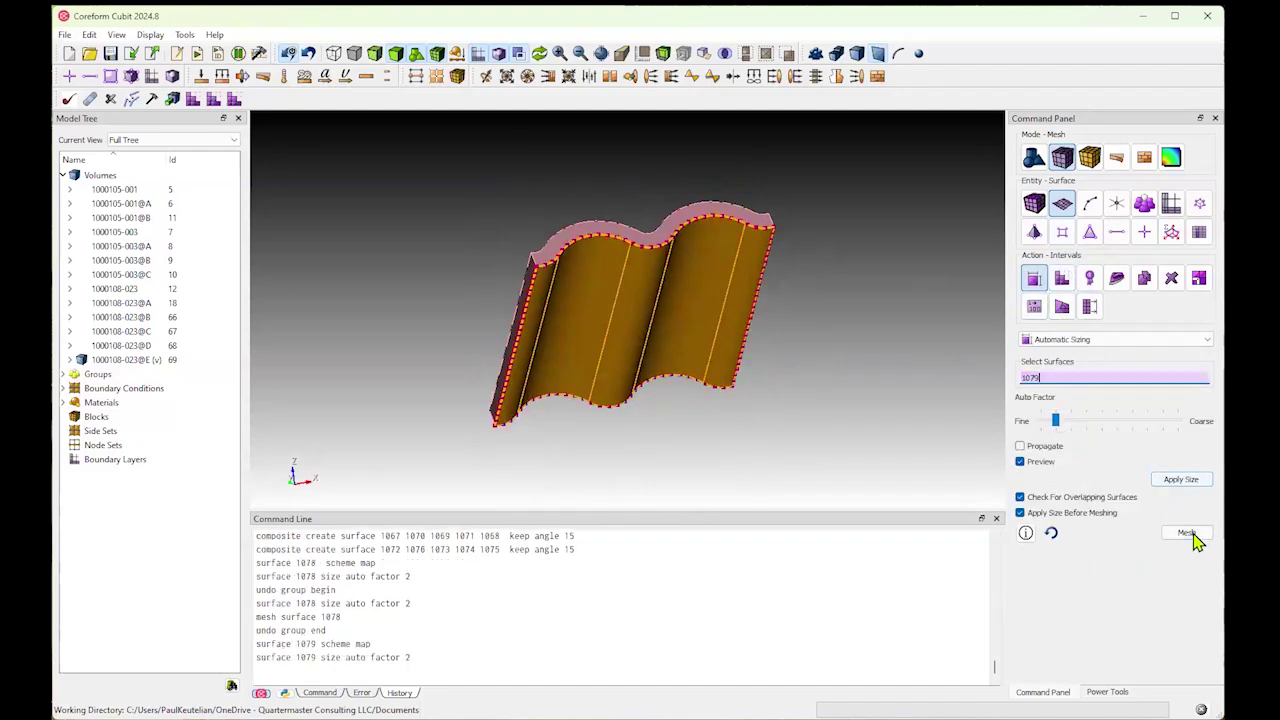
left_click(1187, 532)
Step: Mesh the four short thickness curves at the corners, 1996, 2002, 1954 and 1964, with an equal interval of 5
left_click_drag(731, 184, 836, 243)
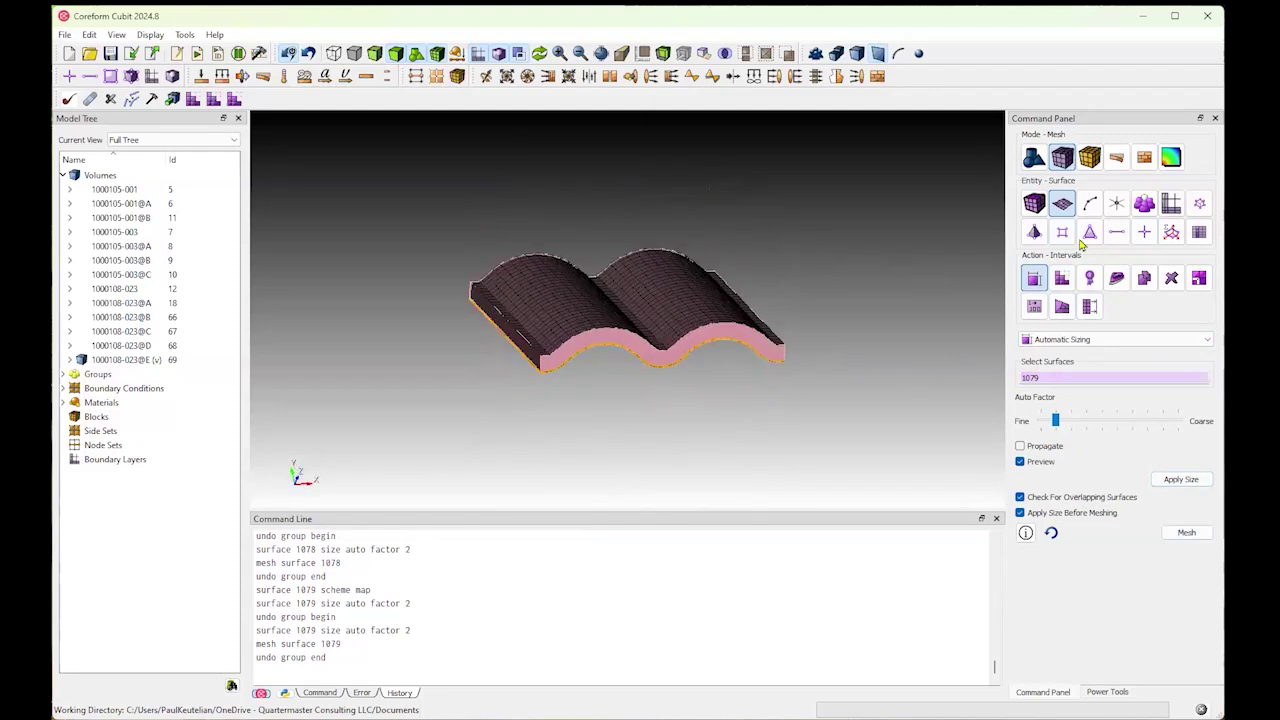
left_click(1087, 207)
scroll(835, 390, "up", 4)
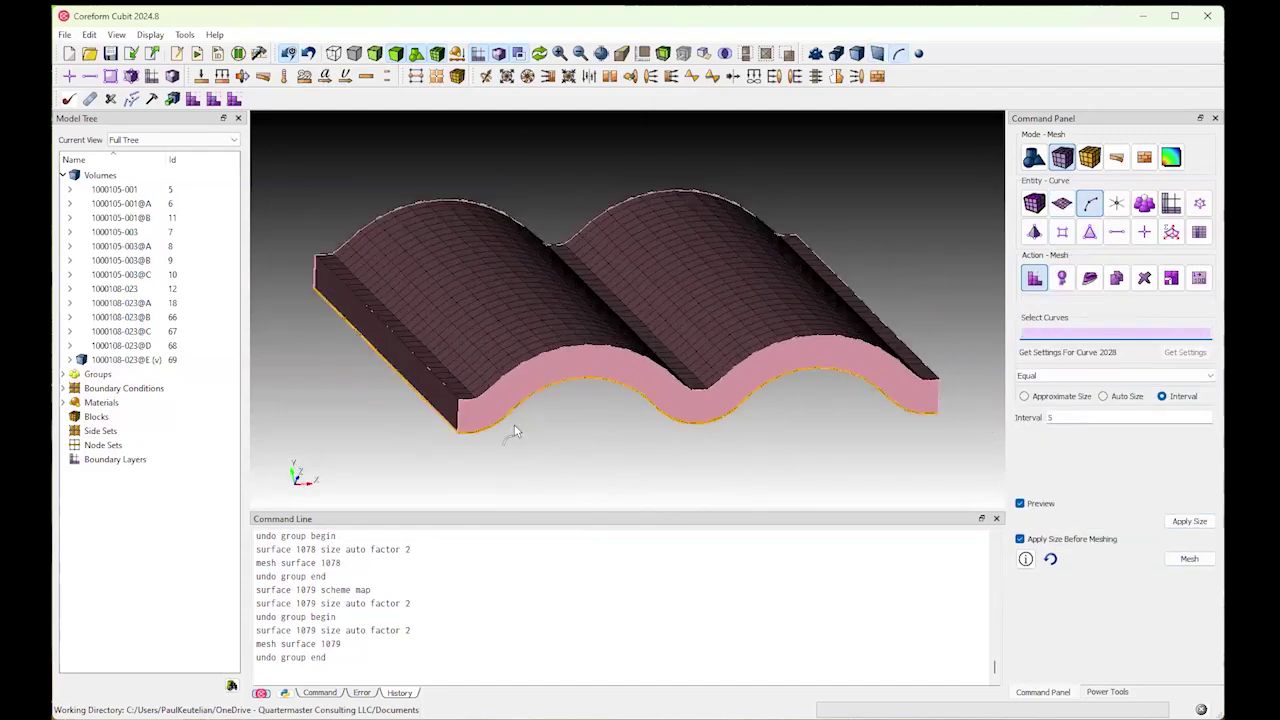
left_click(456, 418)
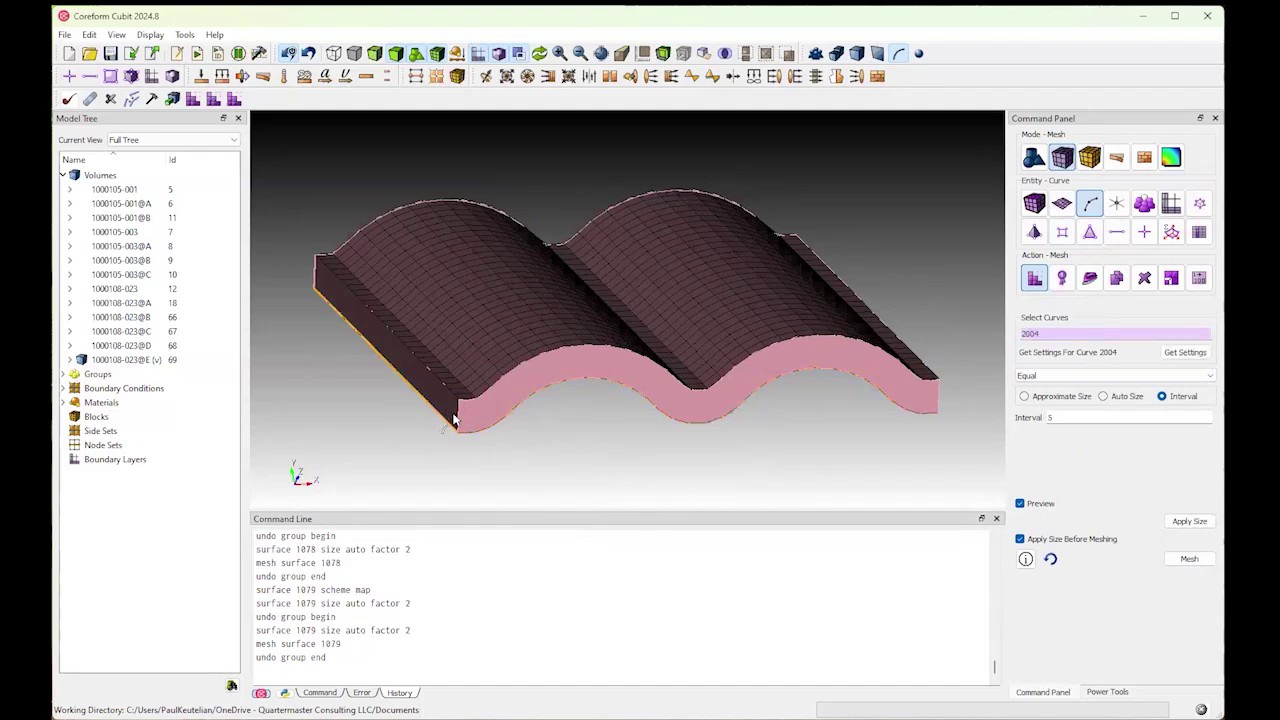
left_click(942, 407, "ctrl")
left_click_drag(672, 460, 459, 261)
left_click(298, 450, "ctrl")
mouse_move(383, 340)
left_mouse_down()
mouse_move(474, 306)
mouse_move(376, 360)
left_mouse_up()
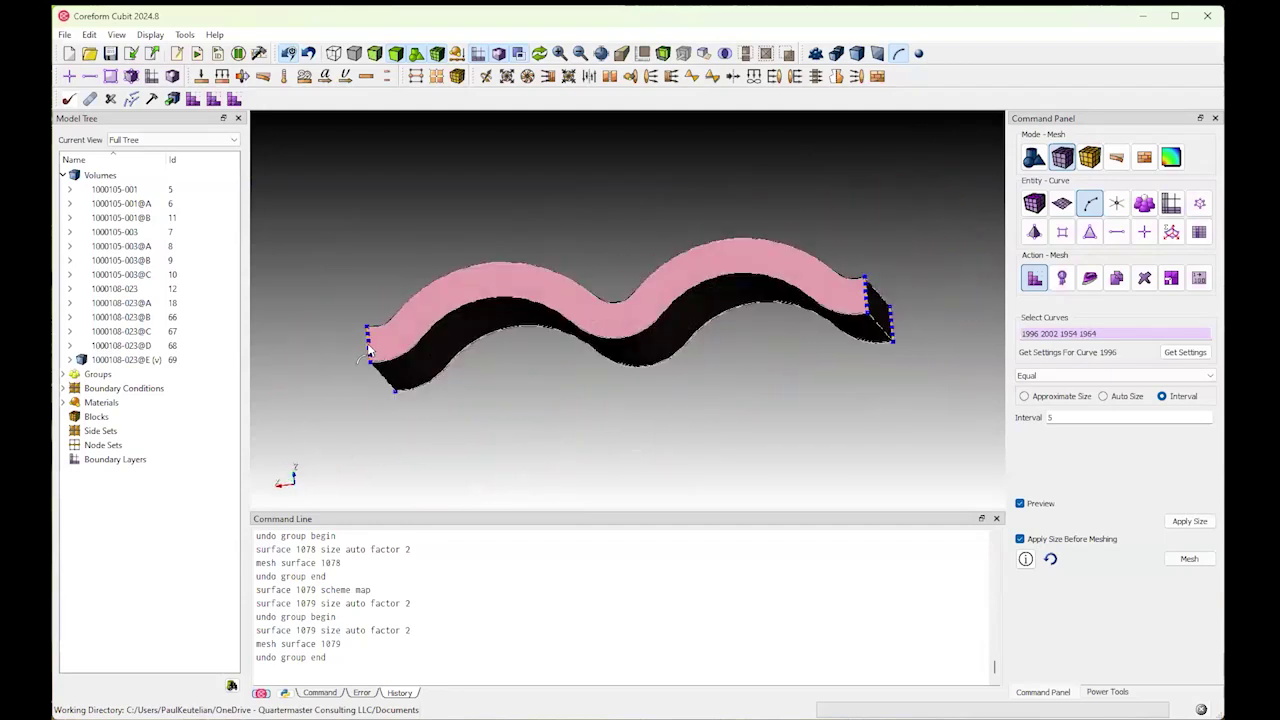
left_click_drag(722, 428, 653, 453)
mouse_move(705, 301)
left_mouse_down()
mouse_move(623, 306)
mouse_move(654, 343)
mouse_move(725, 326)
mouse_move(503, 131)
mouse_move(549, 120)
mouse_move(614, 291)
mouse_move(729, 445)
left_mouse_up()
scroll(760, 418, "down", 1)
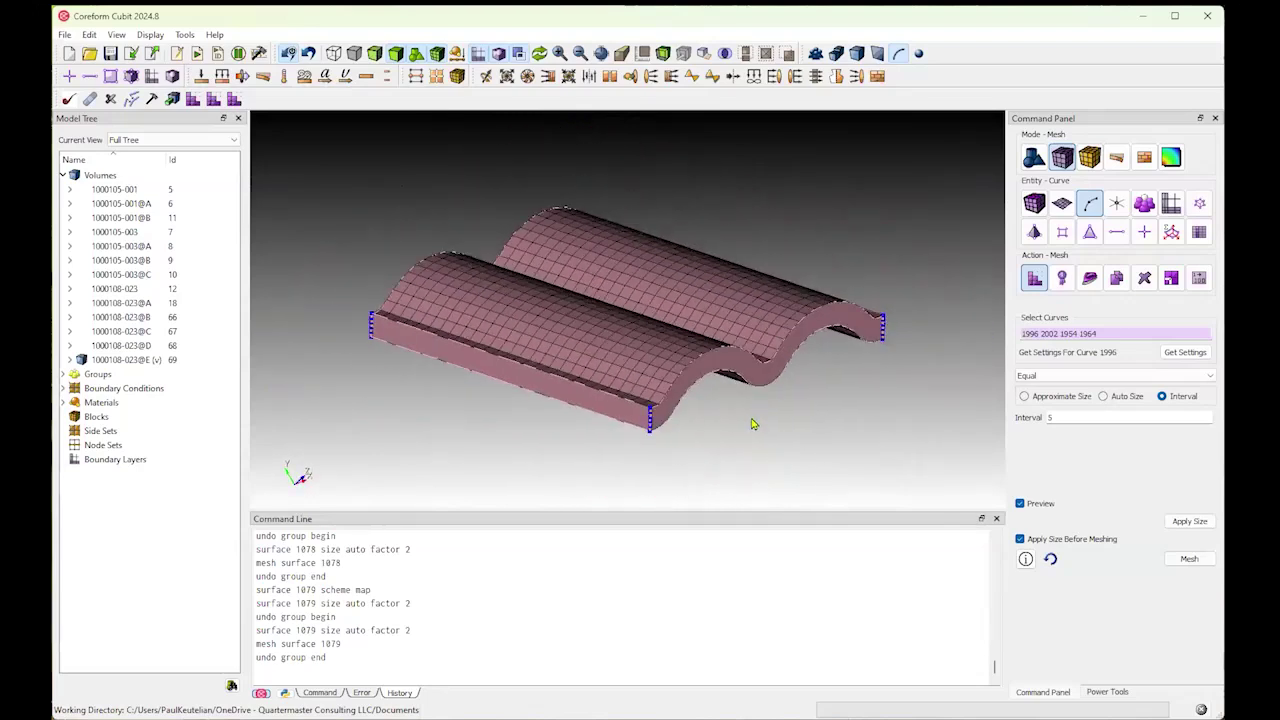
left_click(1189, 522)
left_click(1196, 563)
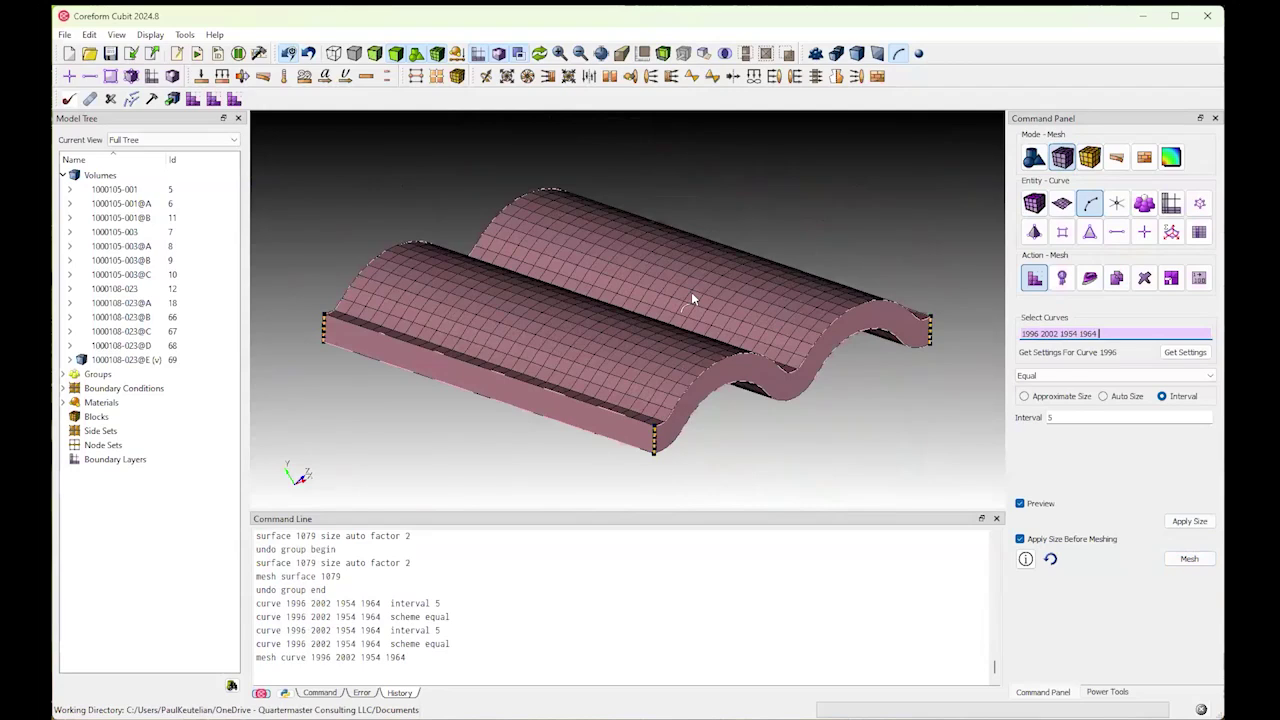
Step: Set up a Sweep volume mesh for volume 69 with auto-selected source and target and an approximate sweep direction of Y -1
left_click(1034, 203)
left_click(1062, 278)
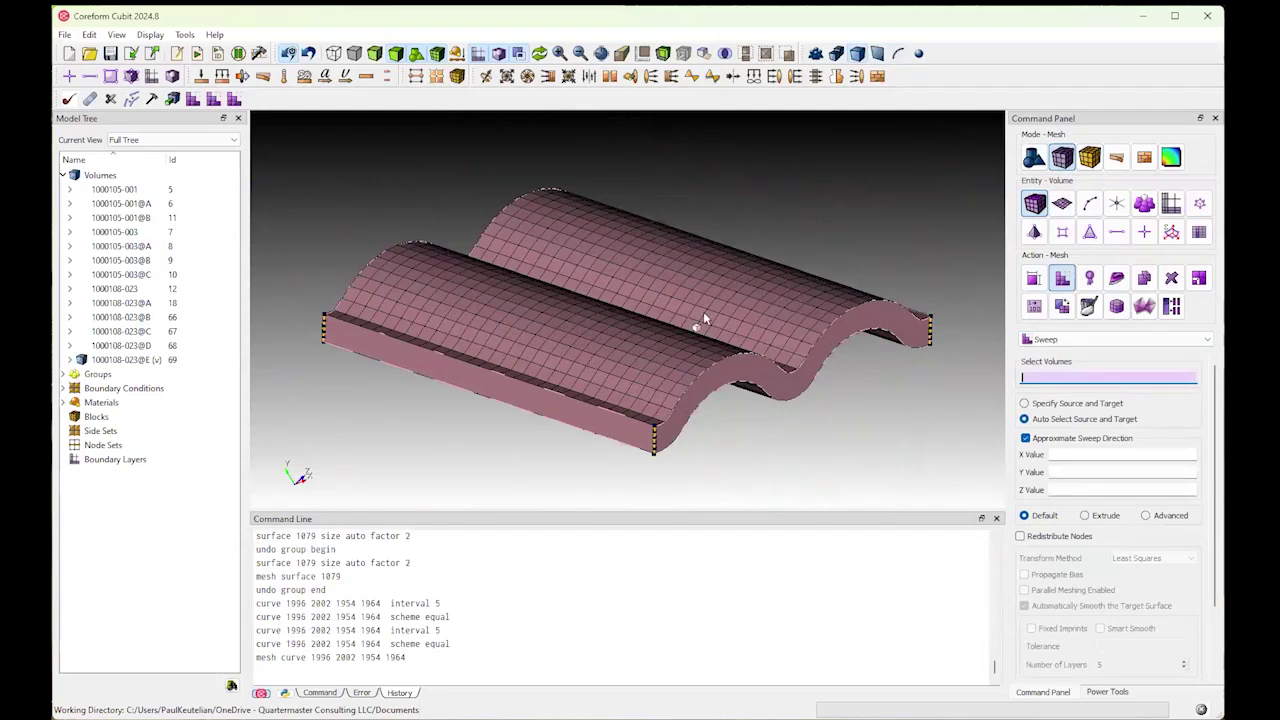
left_click(605, 326)
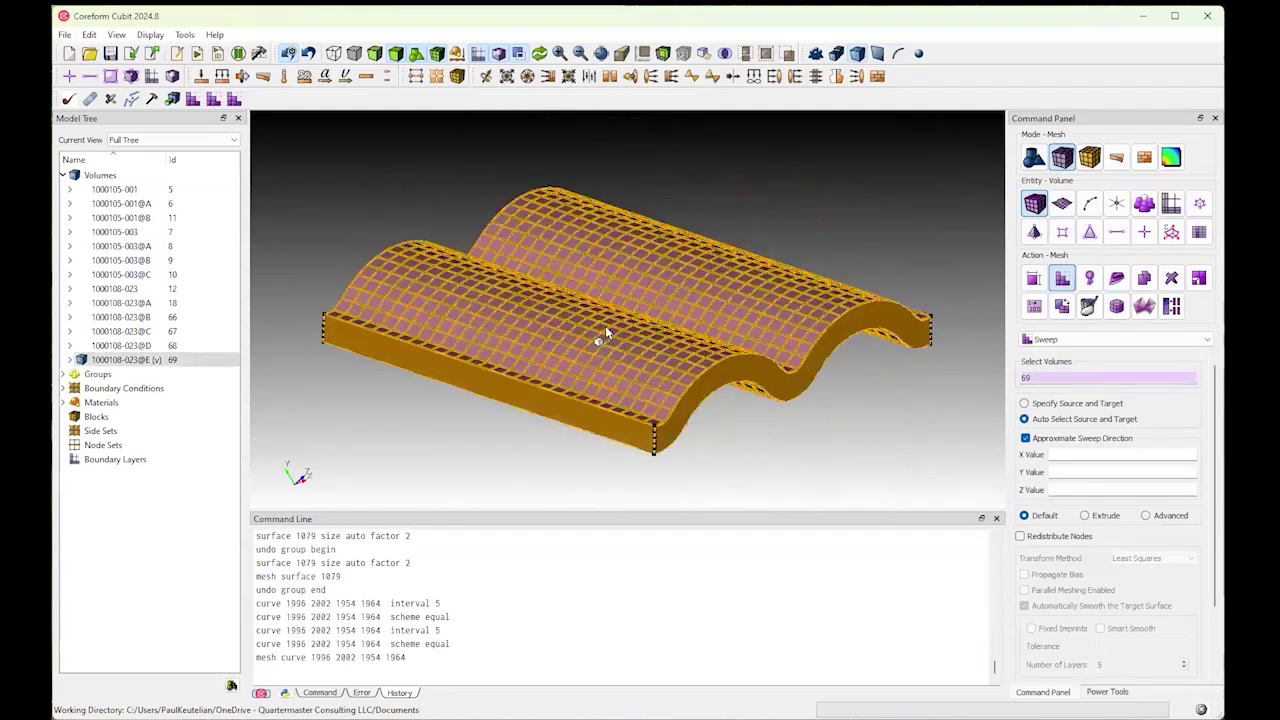
left_click(1028, 418)
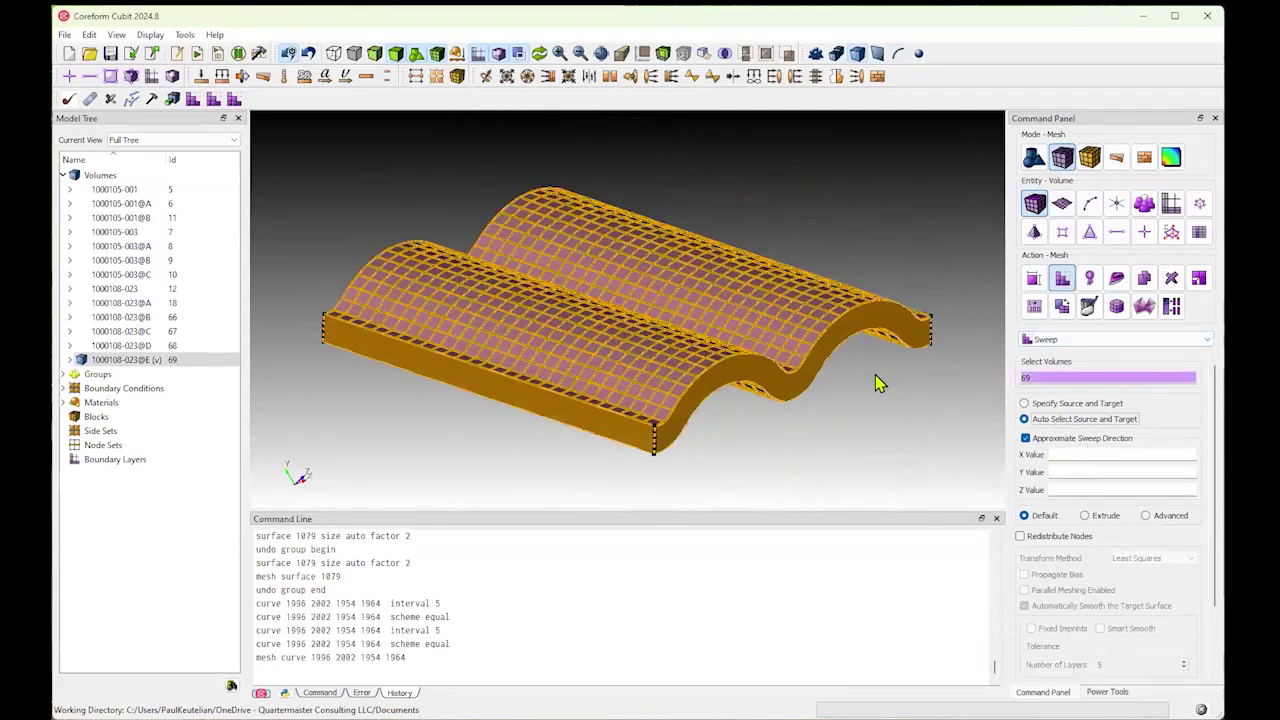
left_click_drag(846, 420, 1060, 400)
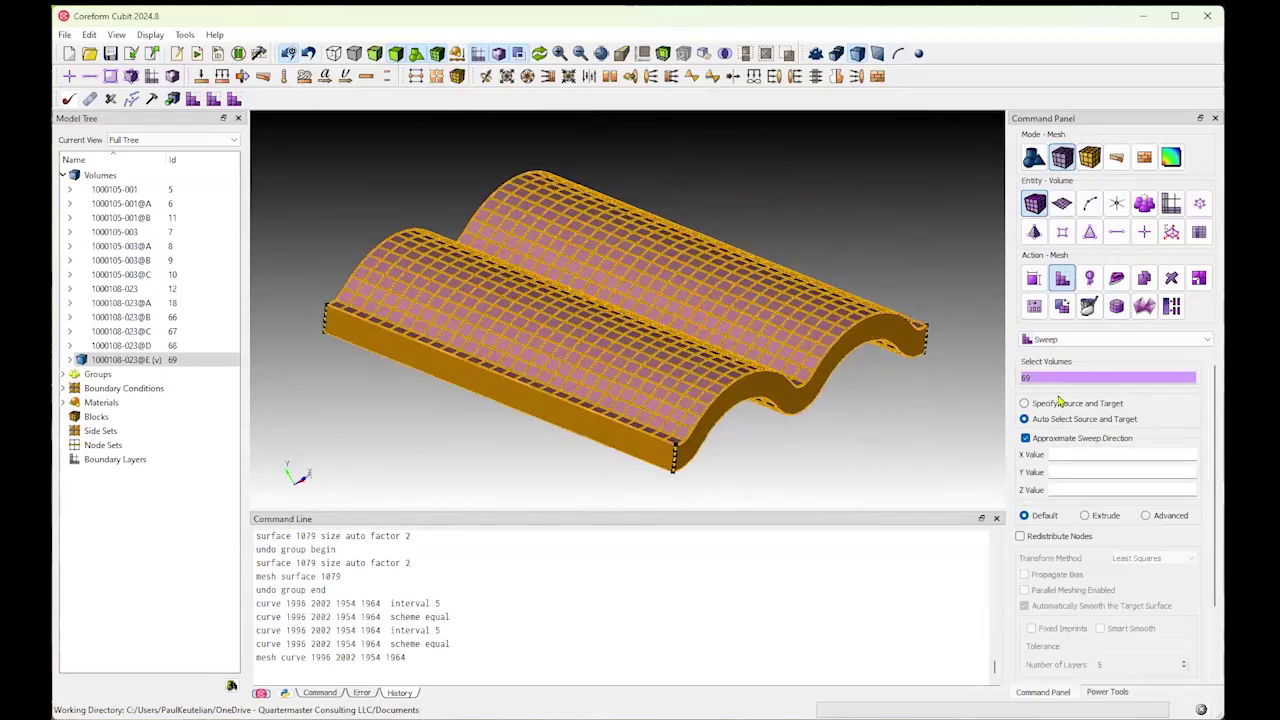
left_click(1122, 473)
type("-1")
scroll(1135, 514, "down", 2)
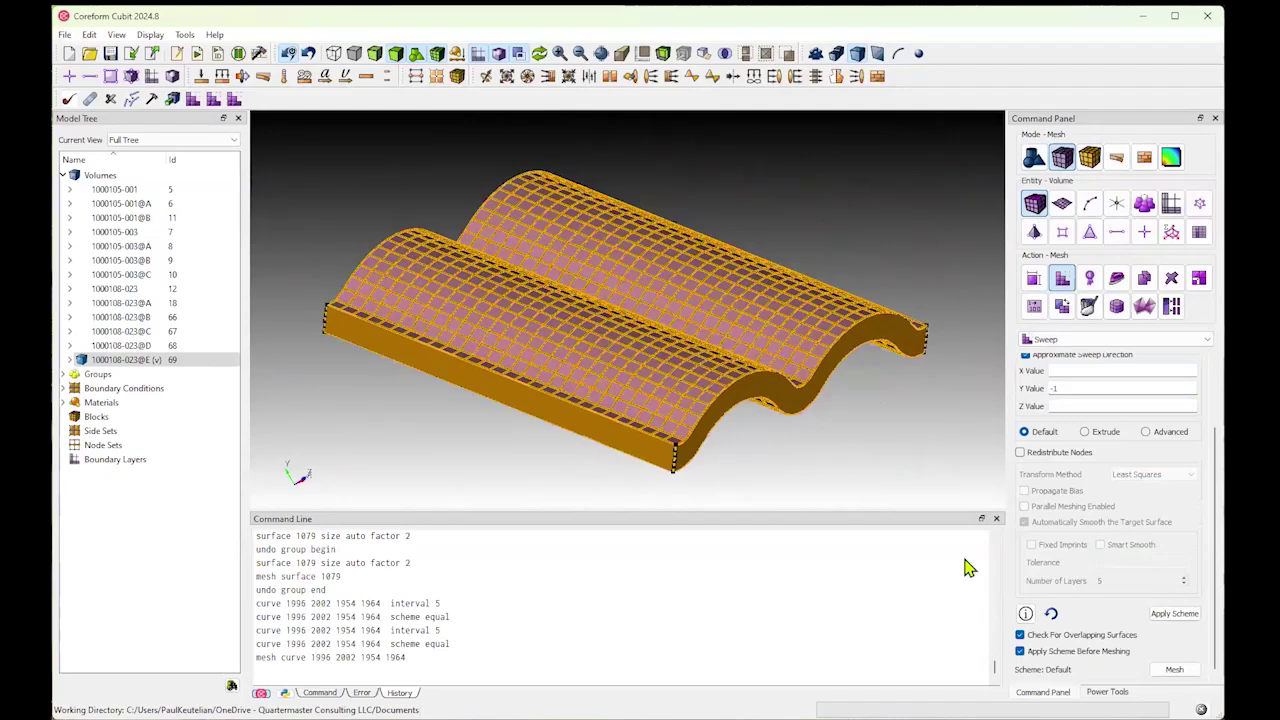
Step: Mesh volume 69 with the sweep settings, check the mesh on its corrugated and side faces, and clear the selection
left_click(1174, 669)
left_click_drag(870, 447, 689, 273)
left_click_drag(751, 211, 580, 366)
left_click(583, 352)
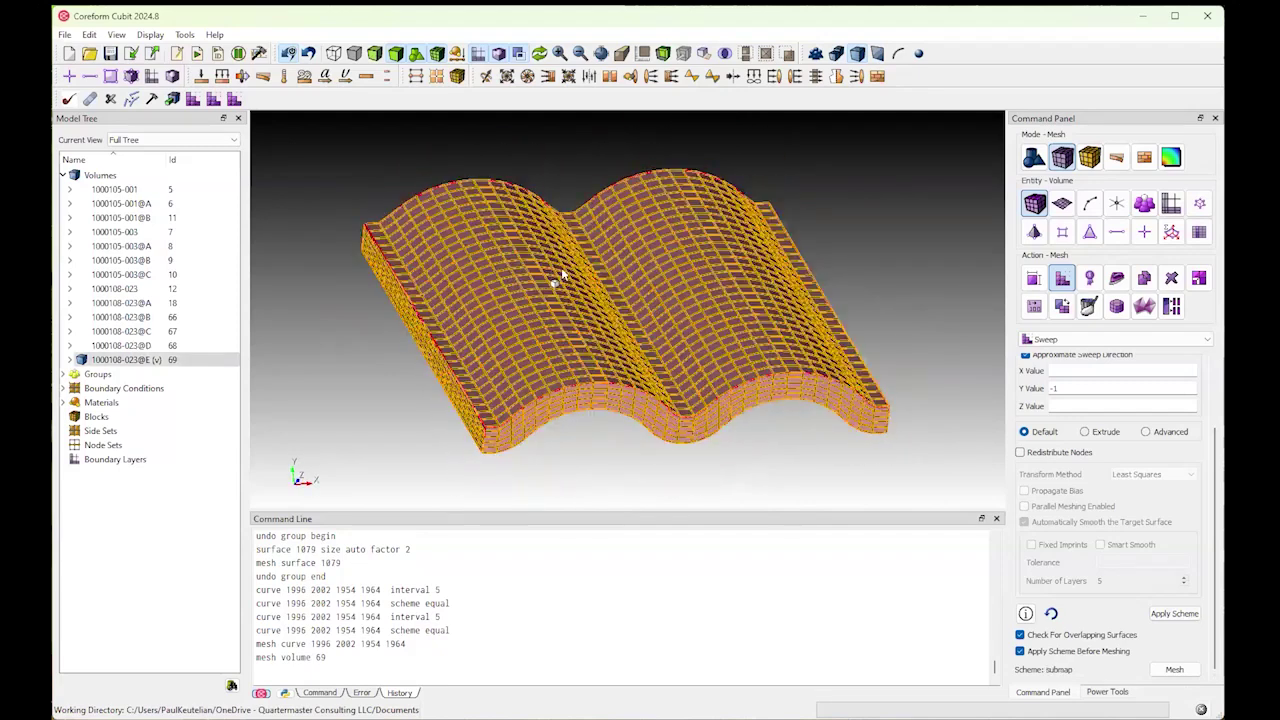
left_click(510, 168)
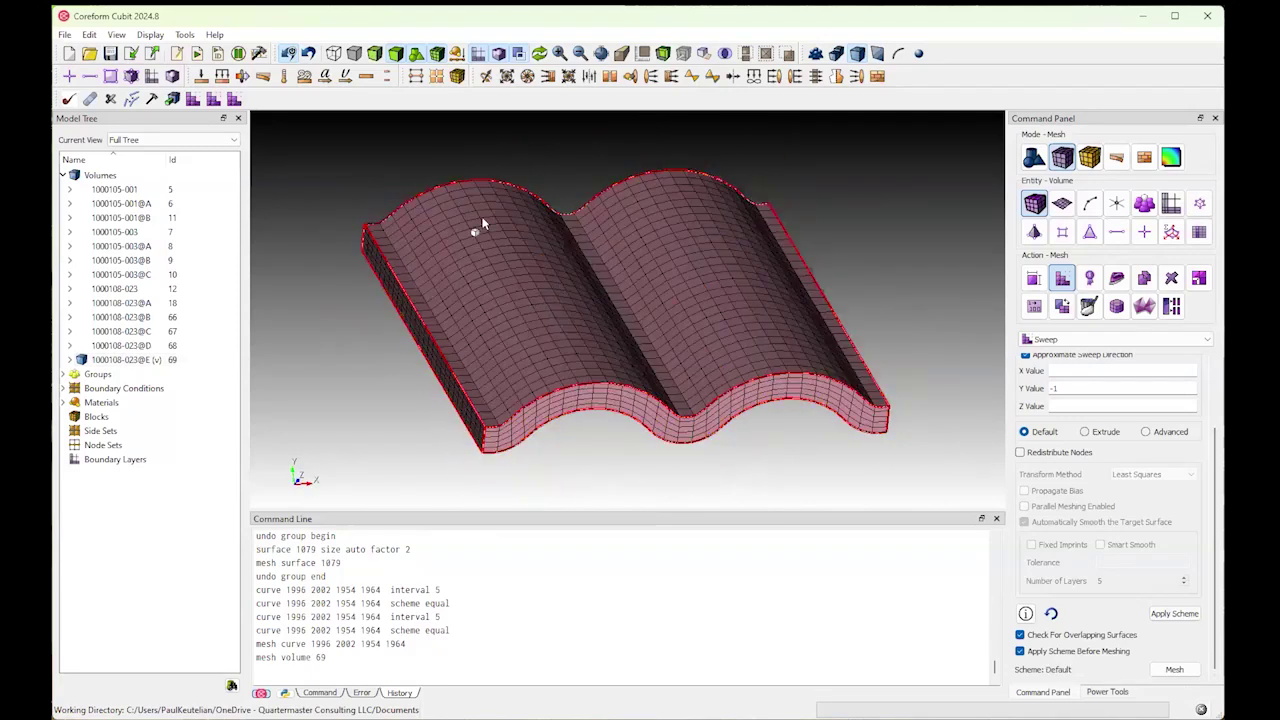